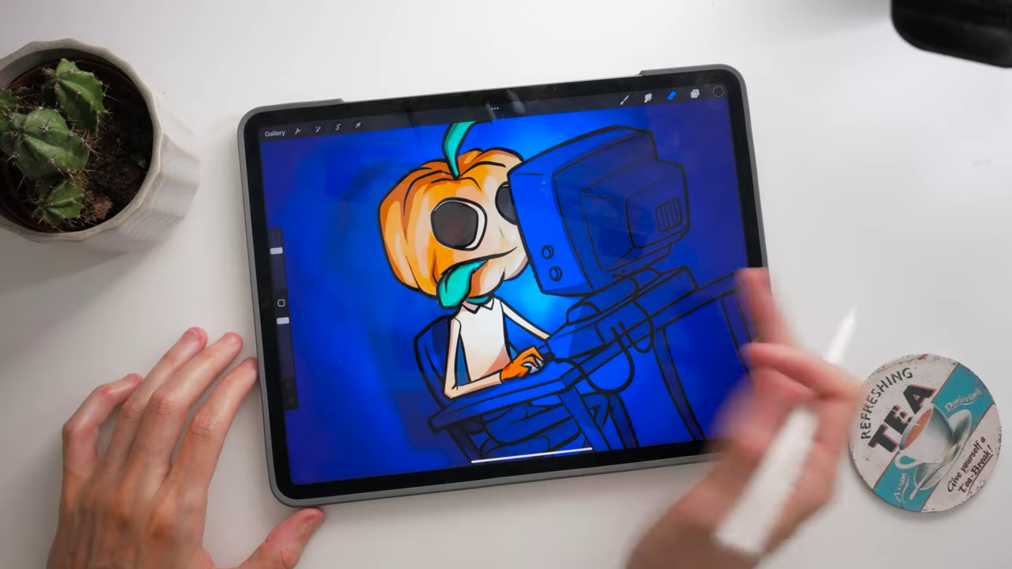
Step: Look over the pumpkin illustration and head sketches, and play back the rough sketch animation from the gallery
scroll(506, 277, down, 5)
scroll(506, 170, up, 10)
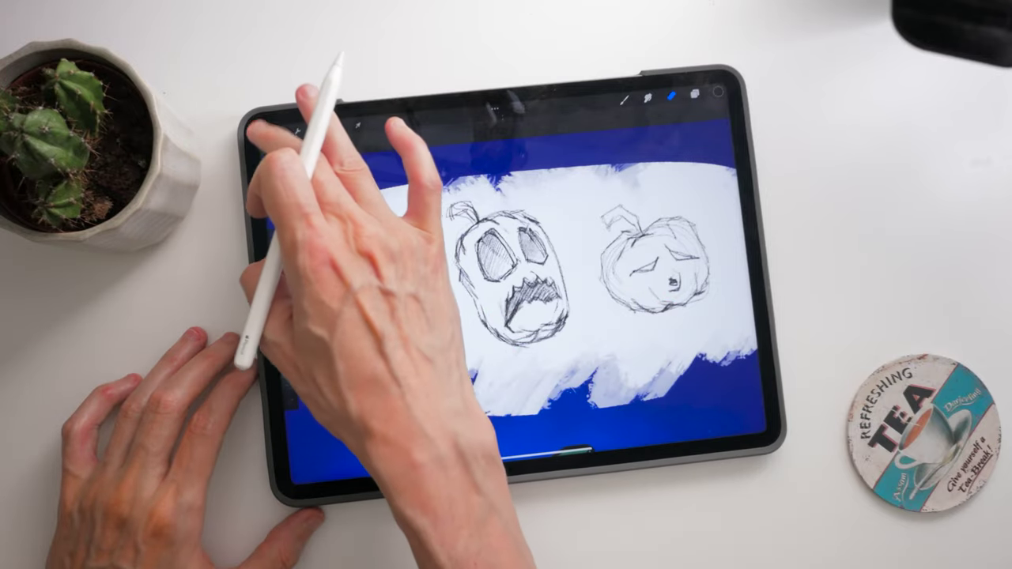
click(275, 133)
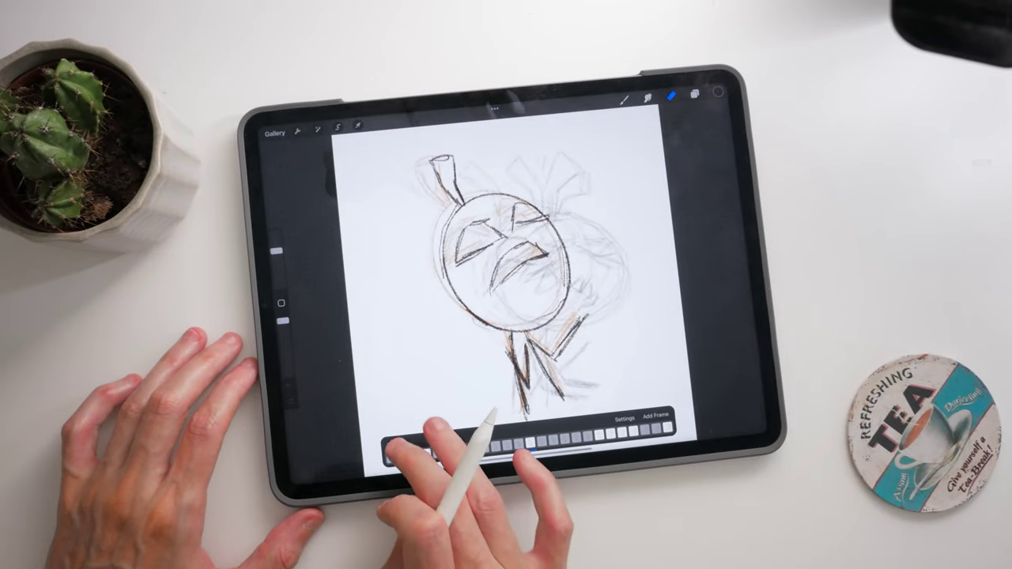
click(394, 446)
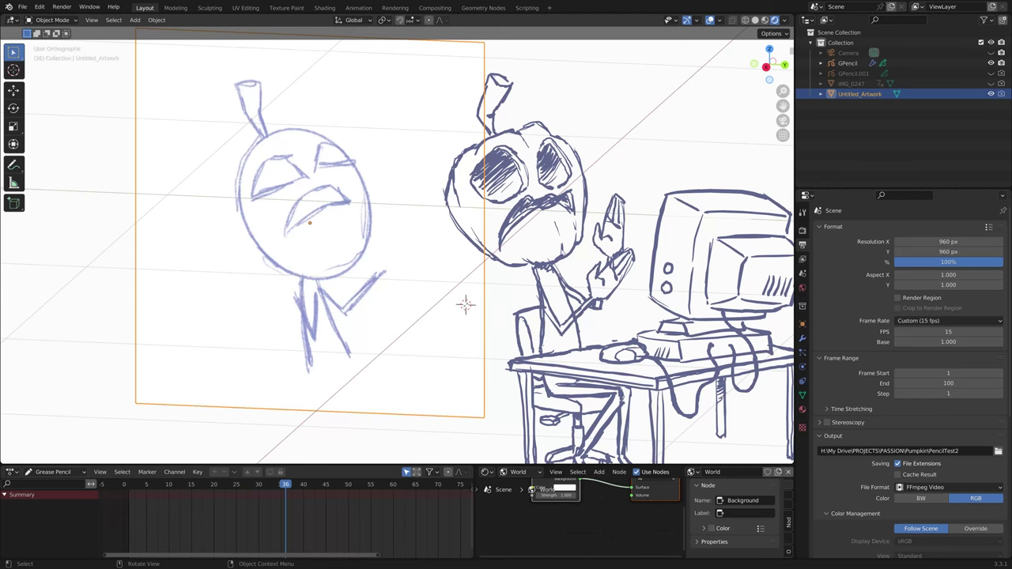
Step: In Blender, scrub back to frame 23 to compare the imported rough sketch with the Grease Pencil drawing, and deselect everything
mouse_move(465, 305)
middle_down()
mouse_move(506, 302)
mouse_move(459, 299)
middle_up()
drag(273, 486, 245, 486)
shift+middle_drag(625, 294, 531, 293)
scroll(531, 294, down, 2)
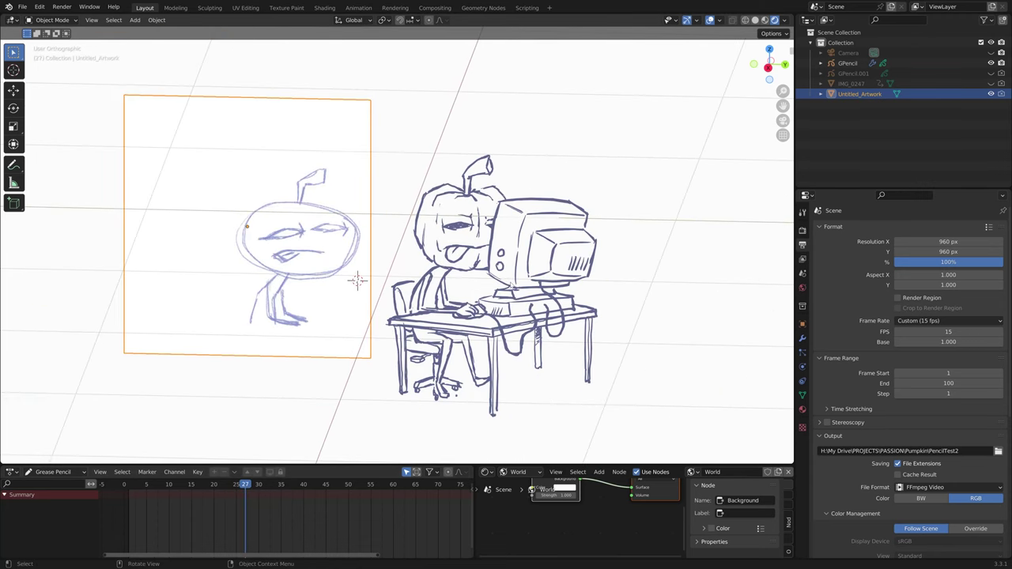
mouse_move(245, 486)
mouse_down()
mouse_move(169, 485)
mouse_move(227, 486)
mouse_up()
key(alt+a)
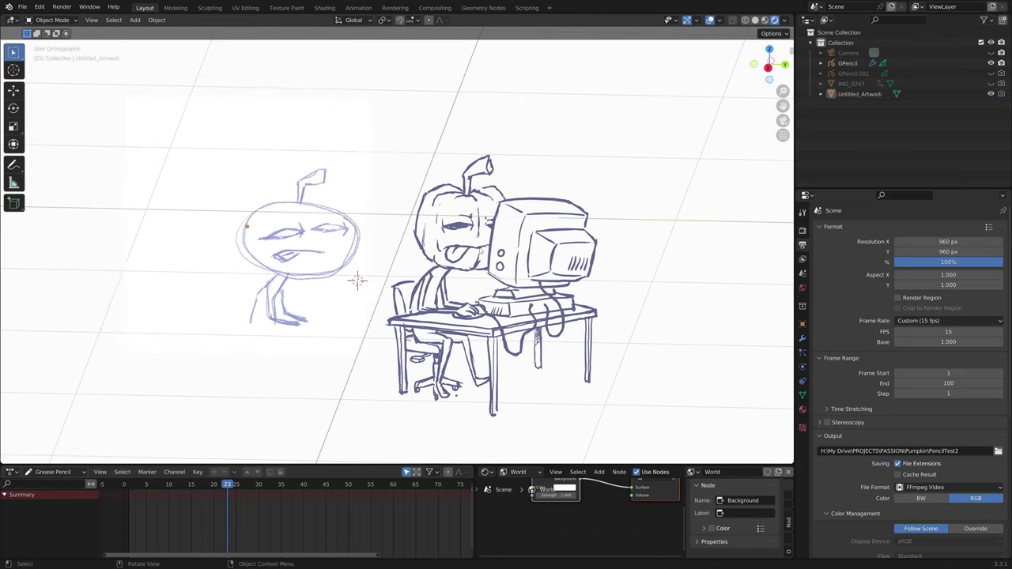
Step: Select the GPencil object and scrub through its animation to compare the detailed character poses with the rough sketch
key(ctrl+Tab)
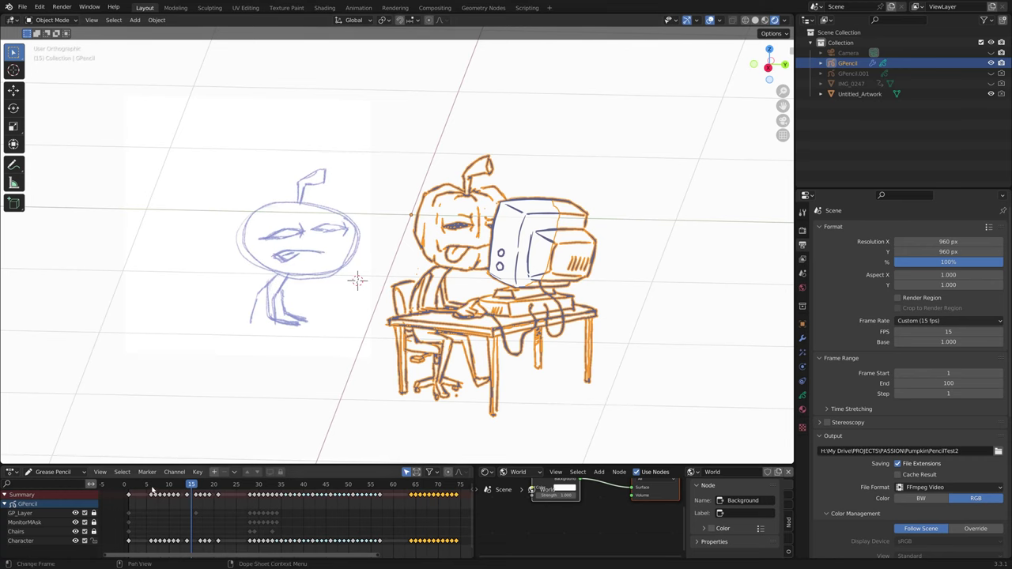
mouse_move(152, 488)
mouse_down()
mouse_move(258, 488)
mouse_move(248, 493)
mouse_move(271, 502)
mouse_up()
key(alt+a)
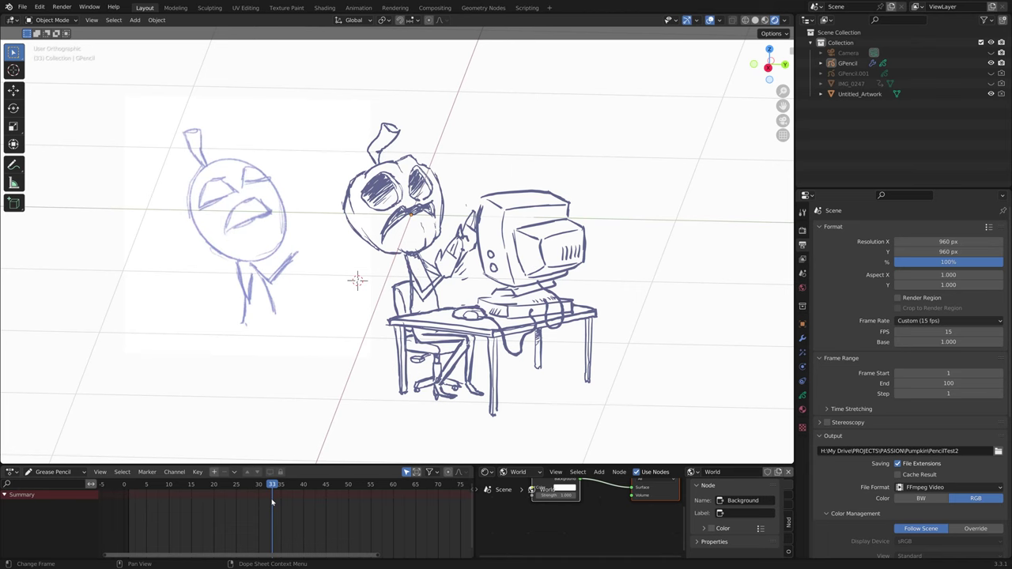
mouse_move(271, 502)
mouse_down()
mouse_move(252, 492)
mouse_move(277, 493)
mouse_up()
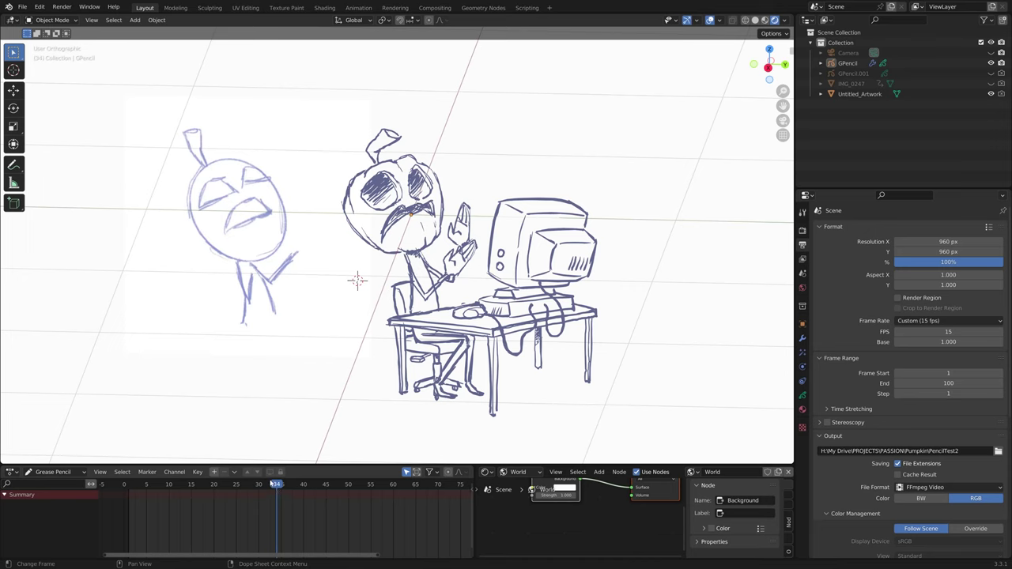
mouse_move(271, 483)
mouse_down()
mouse_move(419, 506)
mouse_move(397, 508)
mouse_up()
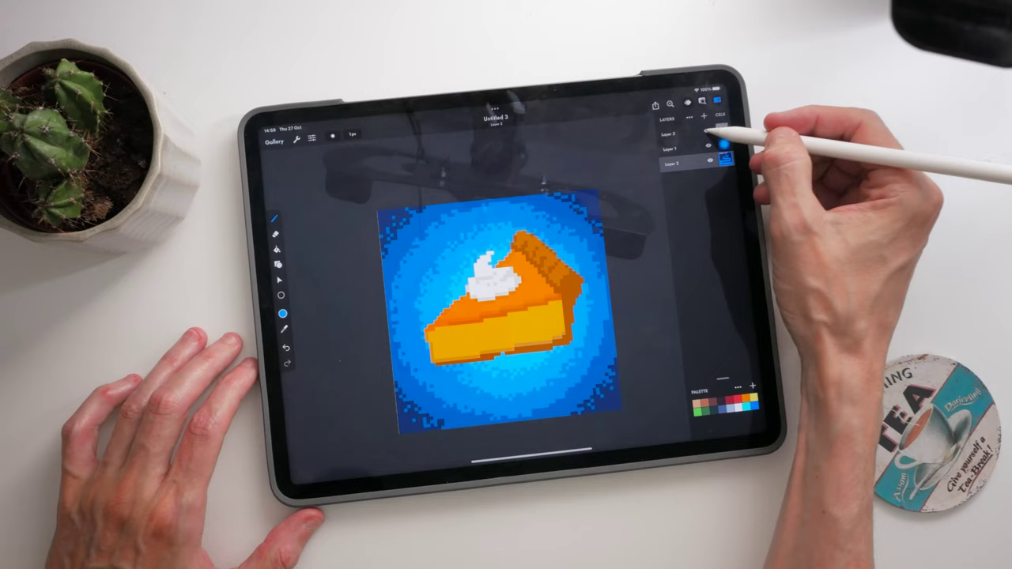
Step: Switch to the pixel art app and toggle layer visibility to view the pumpkin pie and LEVEL 2 drawings
click(725, 153)
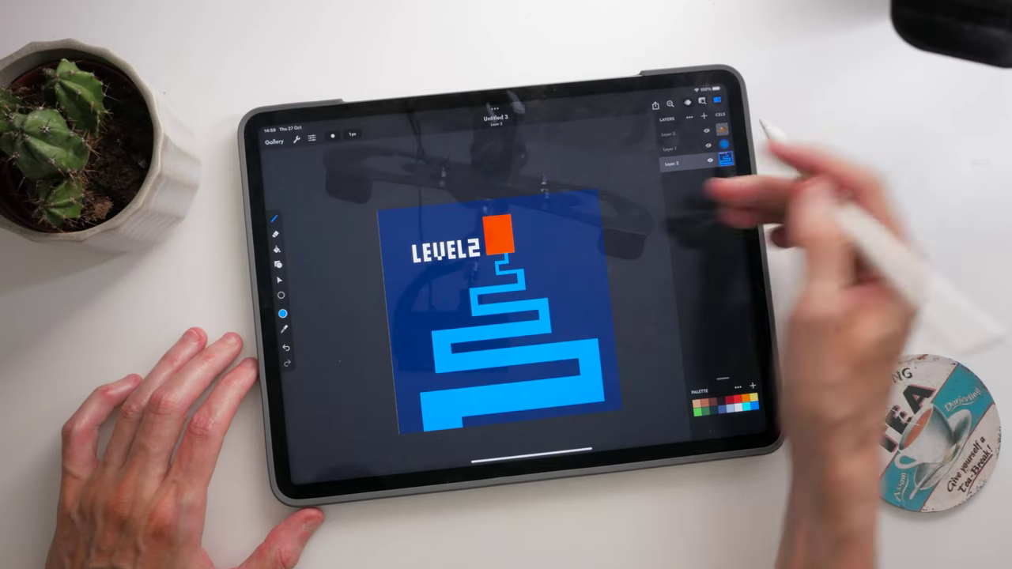
scroll(485, 343, up, 3)
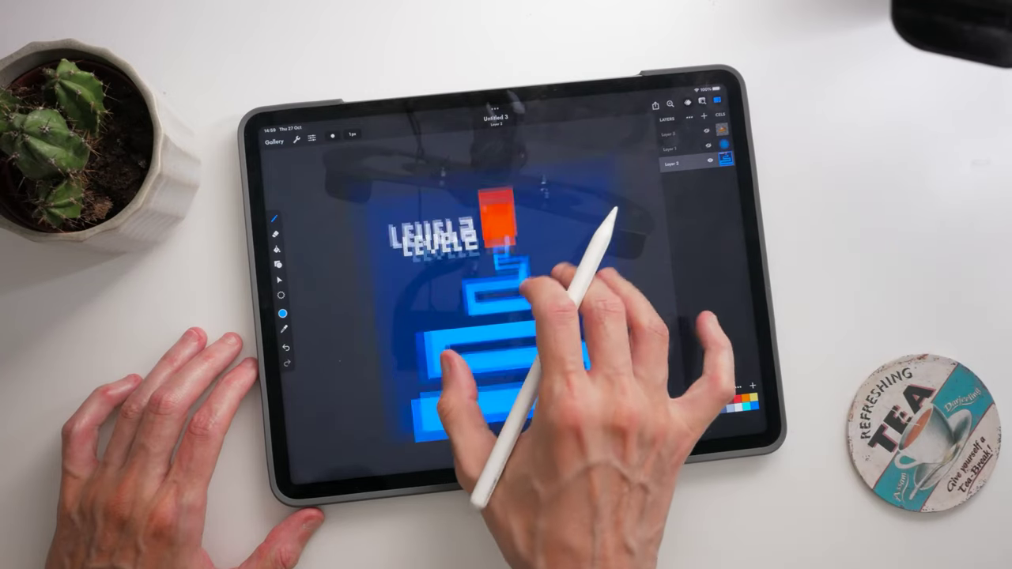
mouse_move(609, 187)
mouse_down()
mouse_move(585, 197)
mouse_move(634, 259)
mouse_up()
key(ctrl+z)
key(ctrl+z)
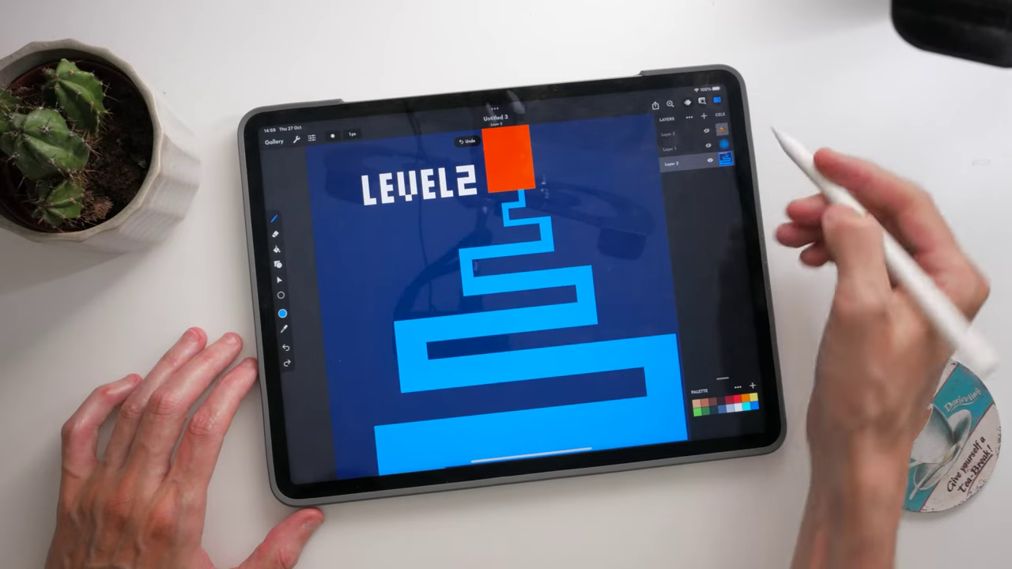
click(710, 160)
click(706, 131)
scroll(506, 300, down, 3)
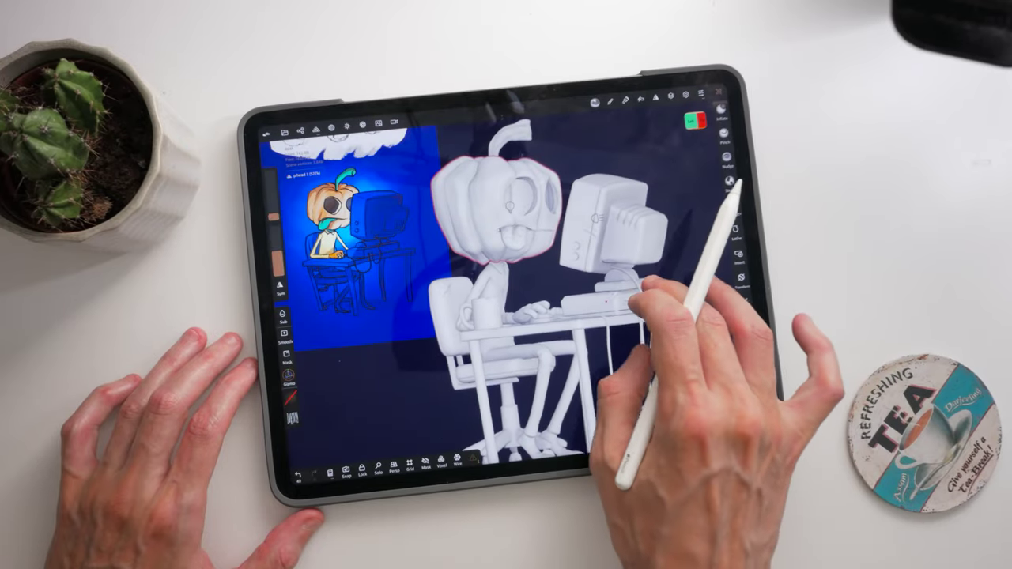
Step: In the sculpting app, turn on Show painting for the pumpkin scene and make its lights visible
mouse_move(642, 288)
mouse_down()
mouse_move(592, 289)
mouse_move(619, 320)
mouse_up()
scroll(593, 308, up, 4)
mouse_move(587, 285)
mouse_down()
mouse_move(649, 267)
mouse_move(601, 284)
mouse_up()
scroll(585, 300, down, 4)
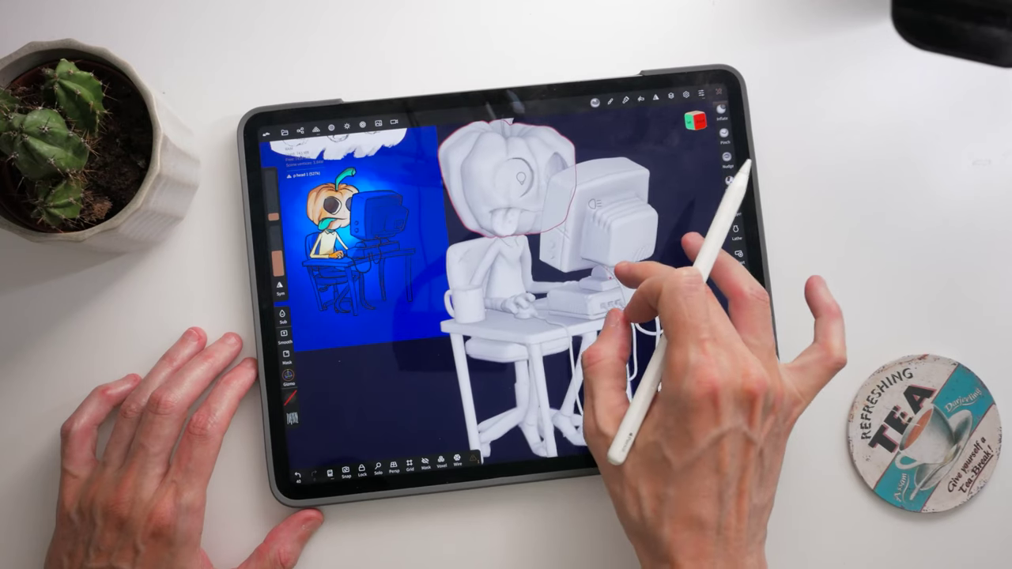
click(685, 94)
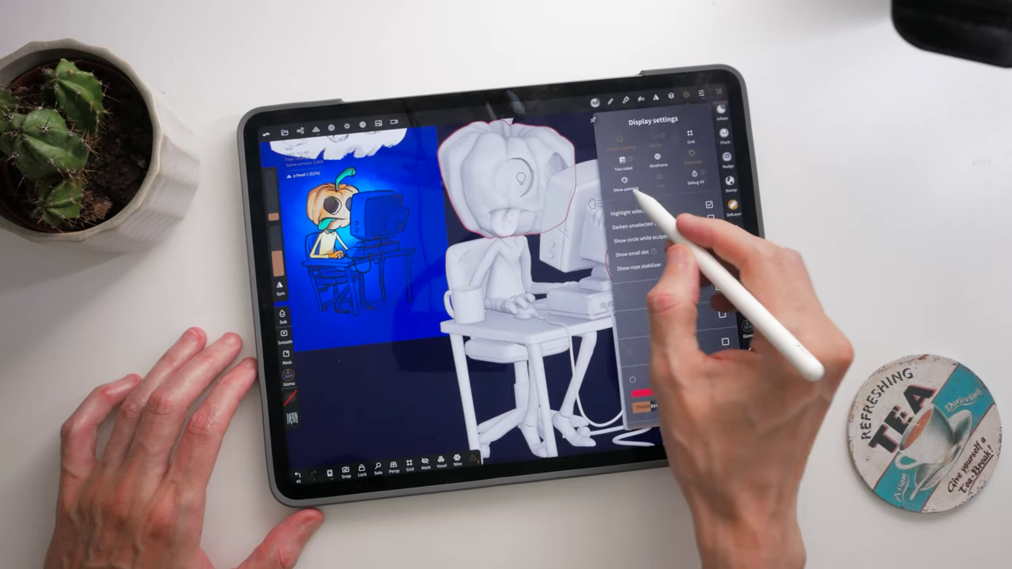
click(625, 183)
click(302, 130)
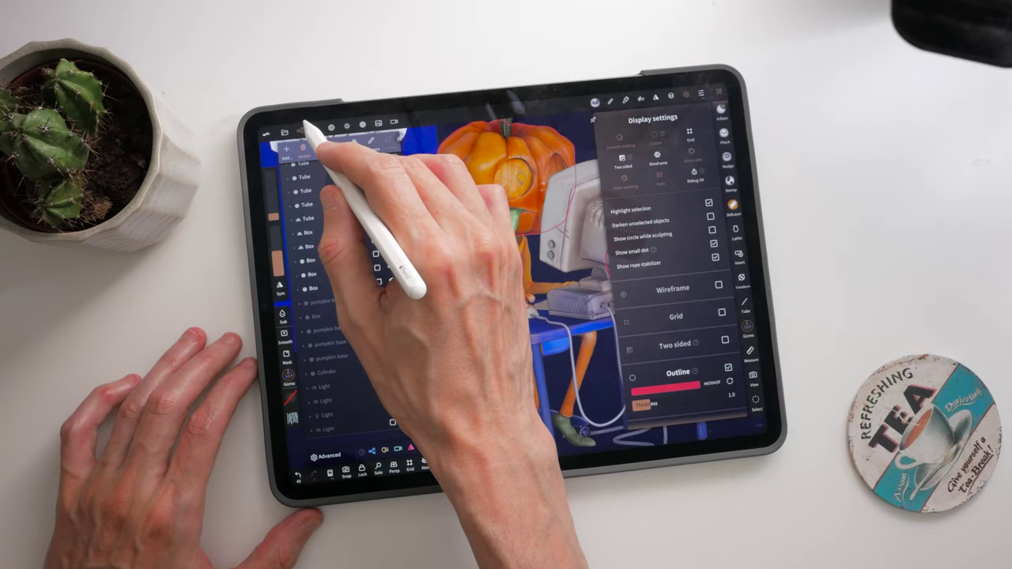
drag(402, 378, 406, 420)
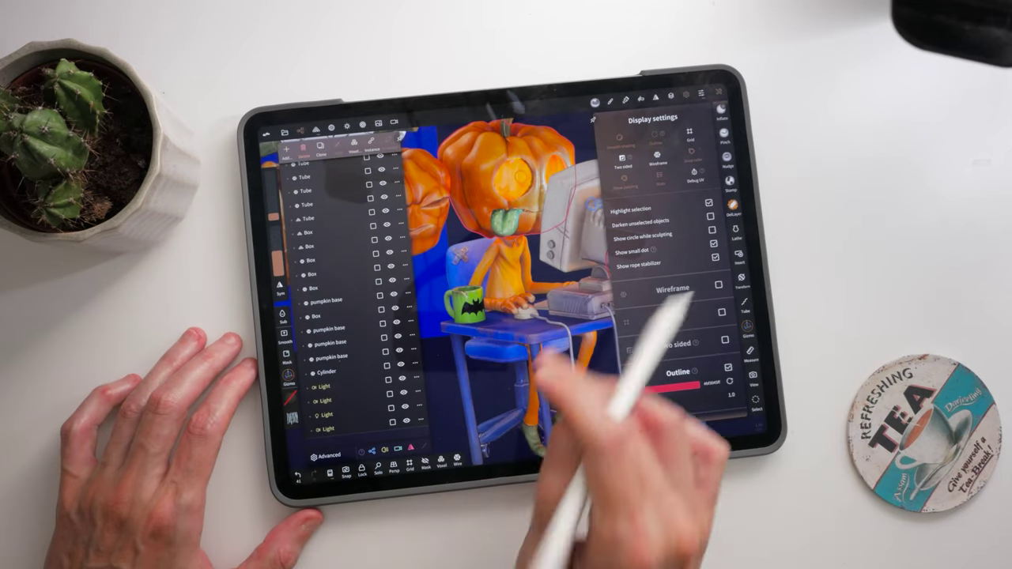
Step: Examine the painted desk character and the alternative pumpkin heads with their different expressions
scroll(553, 292, down, 3)
drag(565, 272, 581, 316)
scroll(632, 308, up, 3)
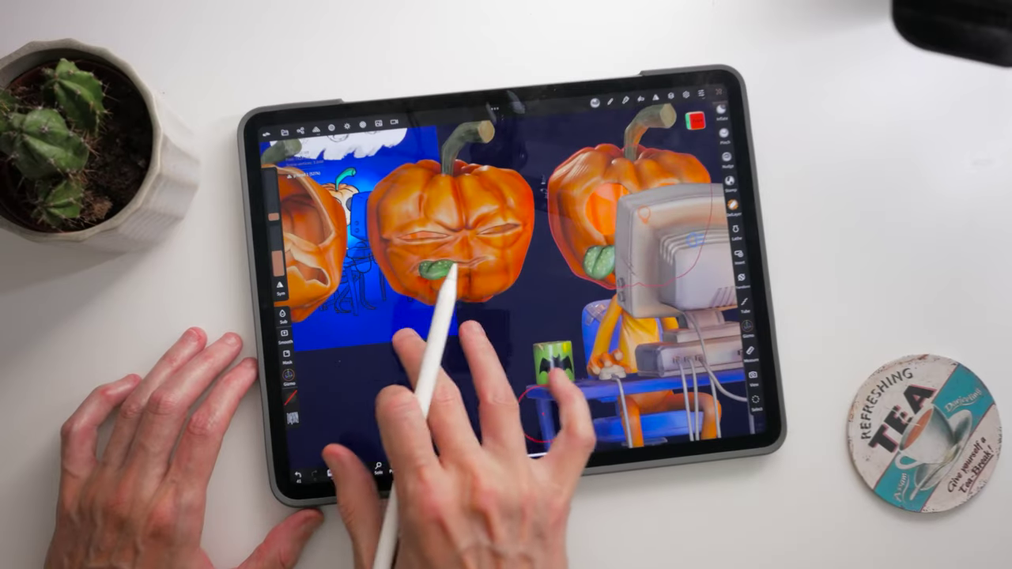
drag(419, 332, 667, 316)
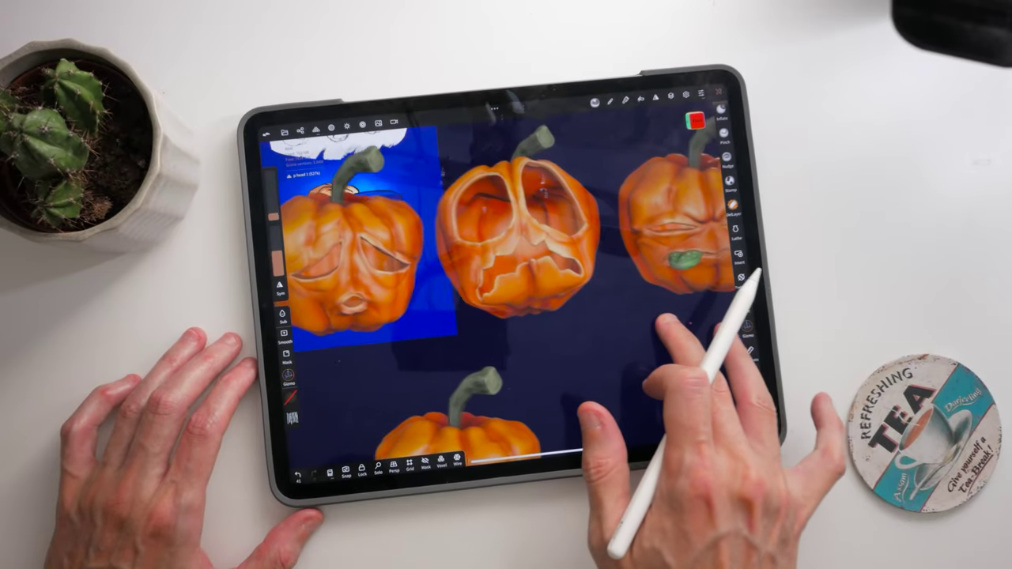
drag(576, 316, 633, 312)
scroll(554, 316, down, 5)
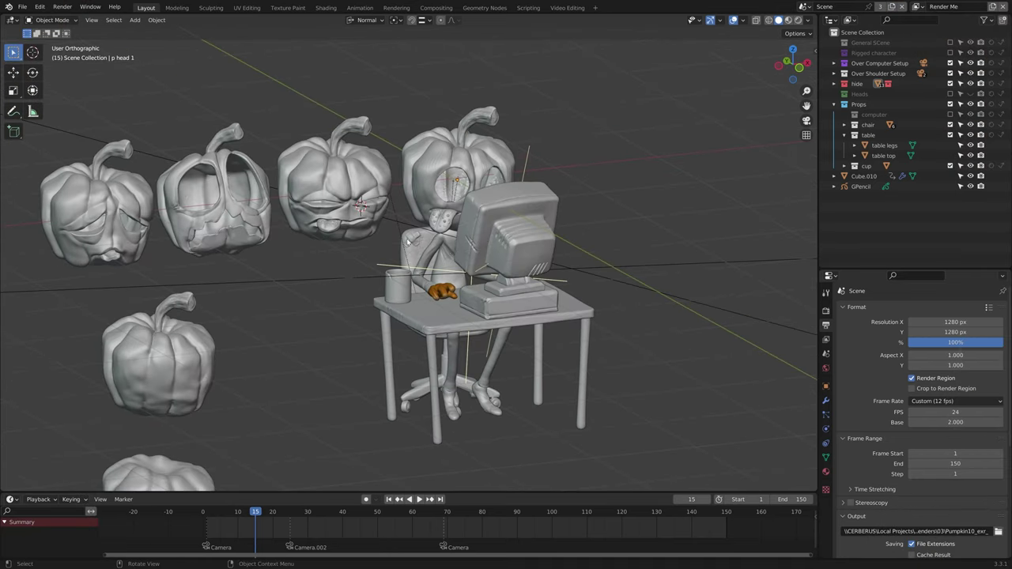
Step: In Blender, isolate the table top together with the chair's seat and backrest in local view
middle_drag(437, 290, 460, 314)
click(423, 326)
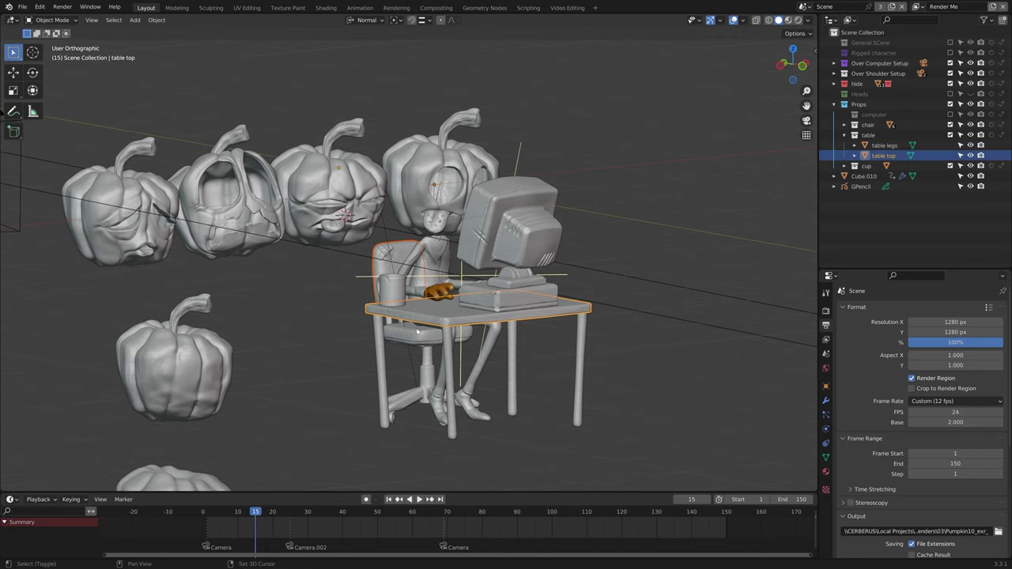
key(slash)
middle_drag(478, 261, 487, 286)
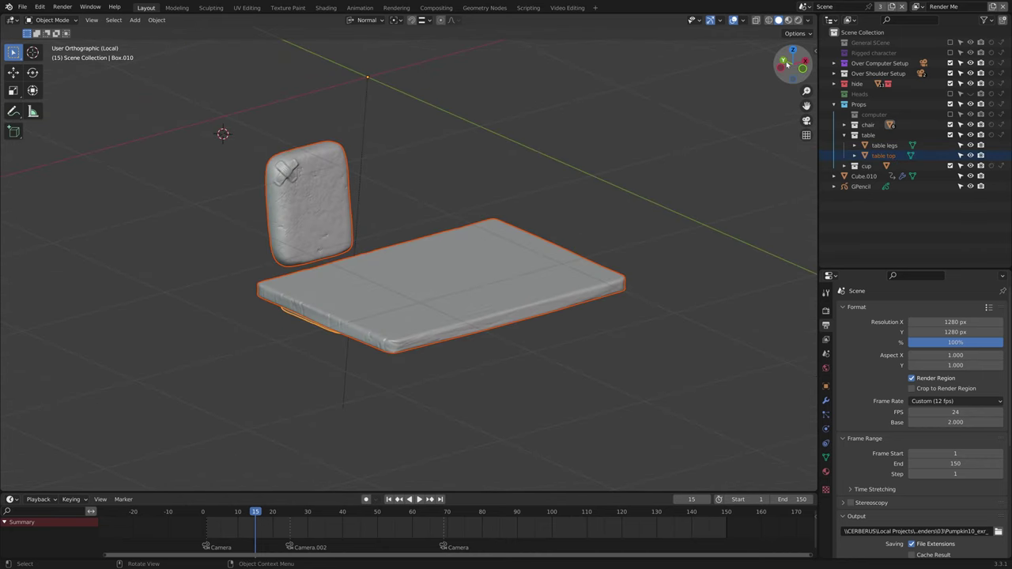
Step: Split the viewport to add a Shader Editor beside it and reposition the Color Attribute node feeding Base Color
drag(811, 18, 490, 33)
click(501, 20)
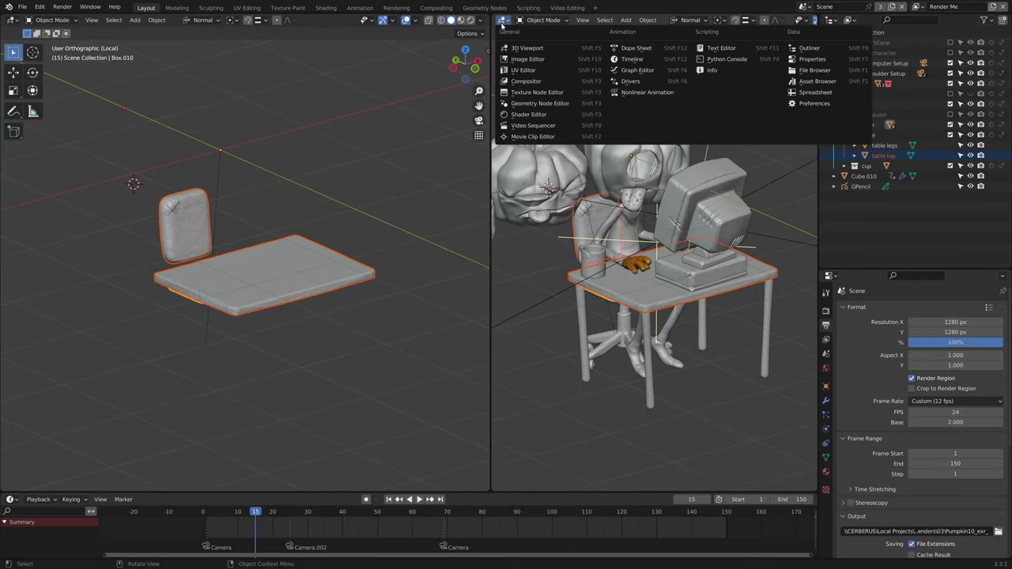
click(528, 116)
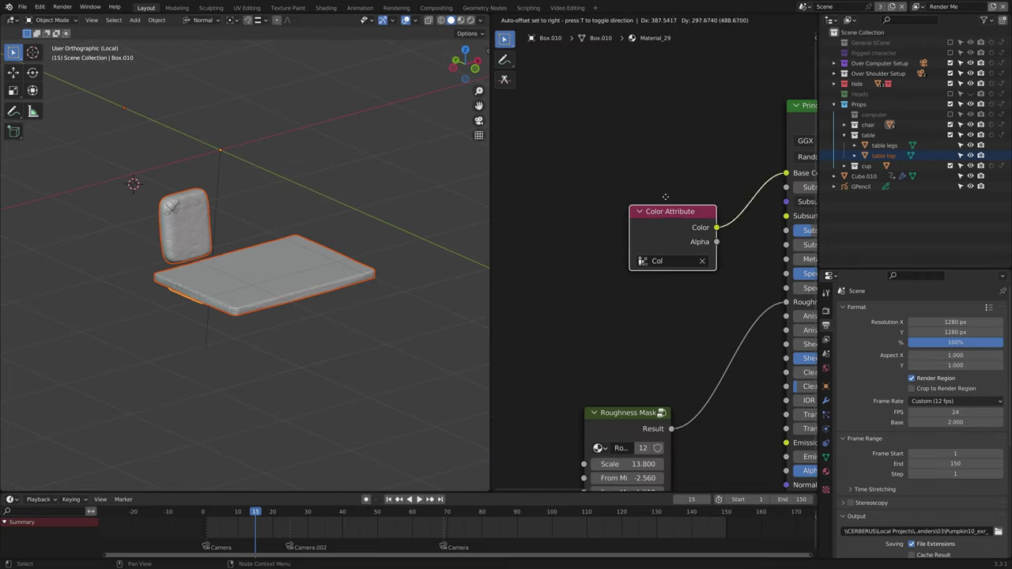
drag(663, 207, 647, 183)
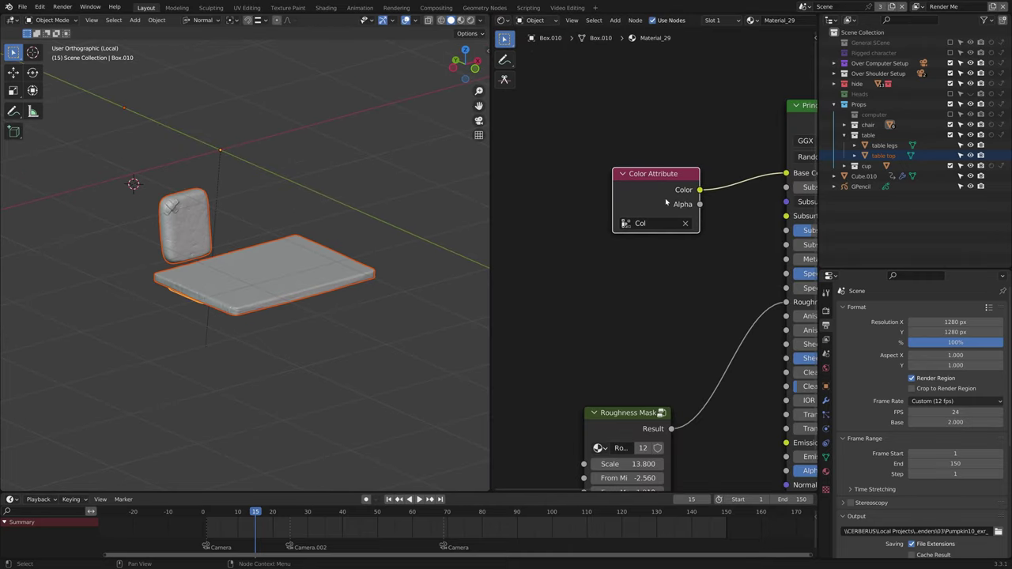
scroll(304, 267, up, 4)
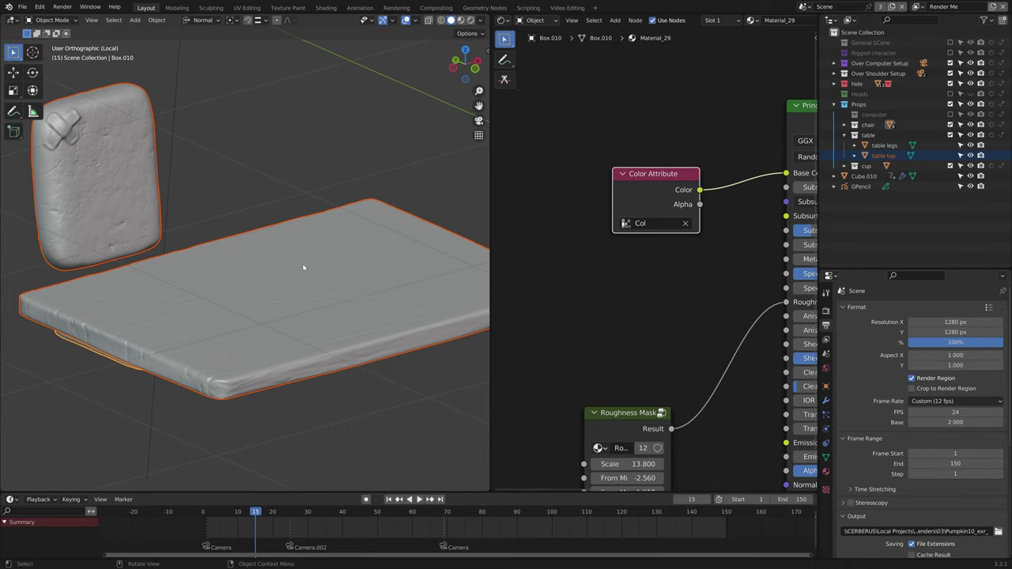
Step: Move the Roughness Mask node below Color Attribute, preview it on the isolated chair seat and inspect its node group
mouse_move(302, 267)
middle_down()
mouse_move(280, 262)
mouse_move(330, 292)
middle_up()
key(z)
drag(637, 448, 666, 327)
ctrl+shift+click(666, 317)
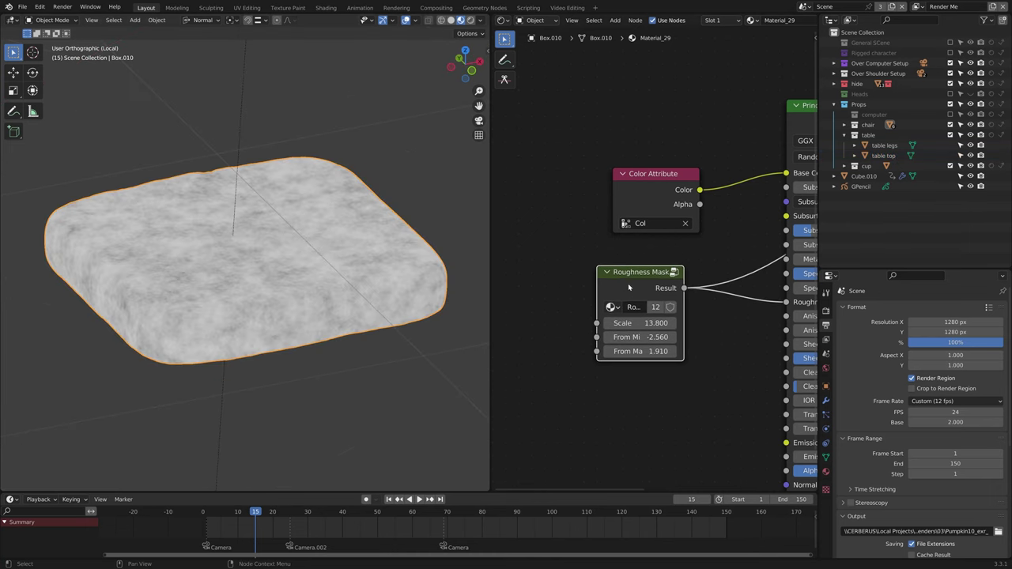
key(Tab)
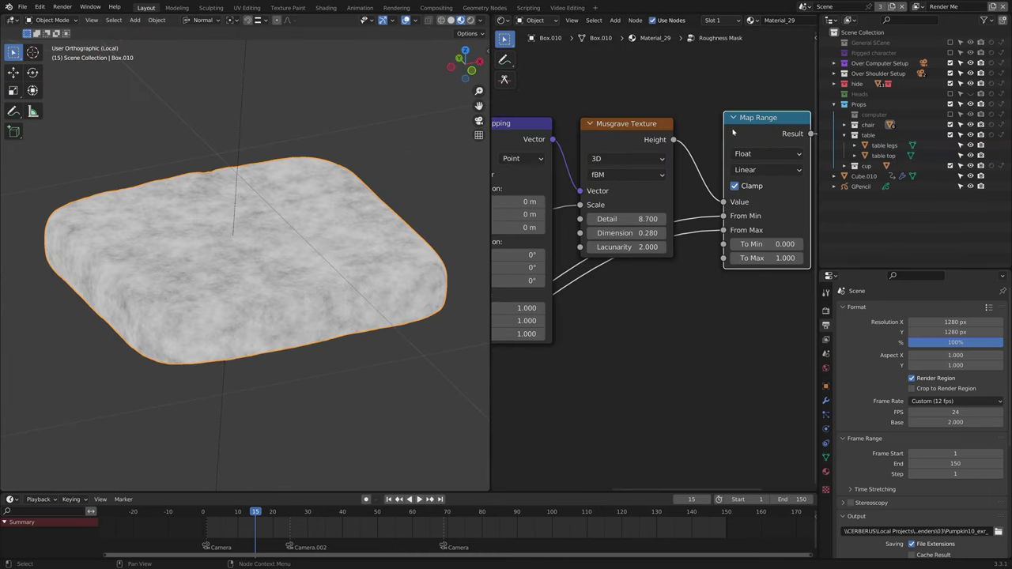
scroll(645, 312, down, 1)
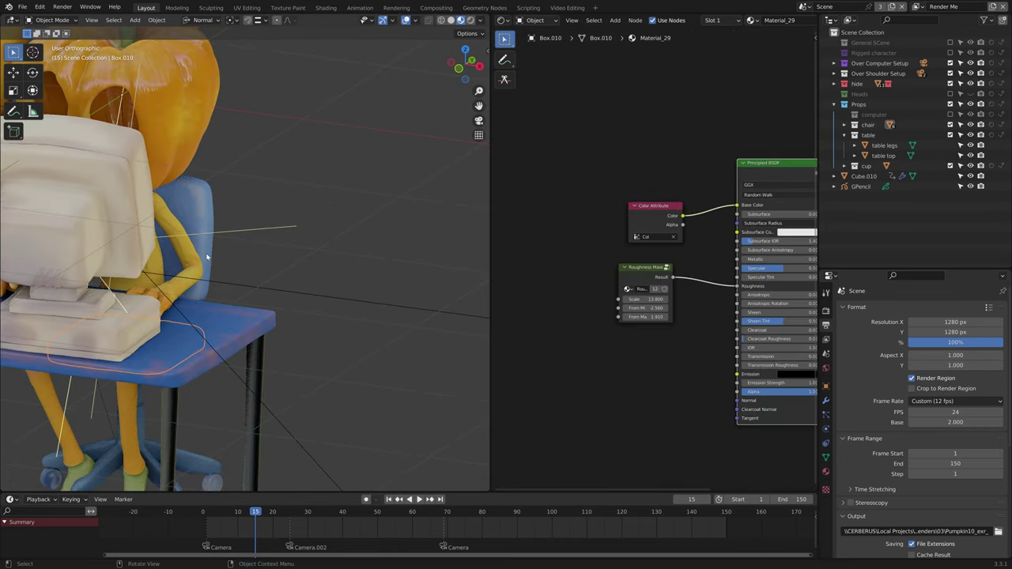
Step: Turn on the Wireframe display for the pumpkin character's body mesh
middle_drag(237, 269, 277, 297)
key(q)
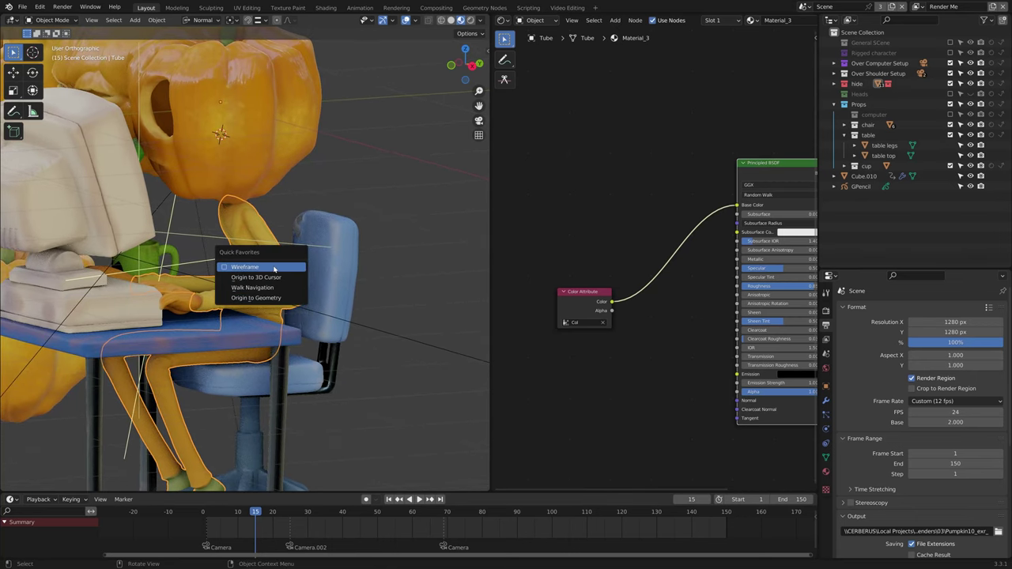
click(274, 269)
middle_drag(332, 265, 373, 262)
scroll(246, 272, up, 5)
scroll(328, 281, down, 12)
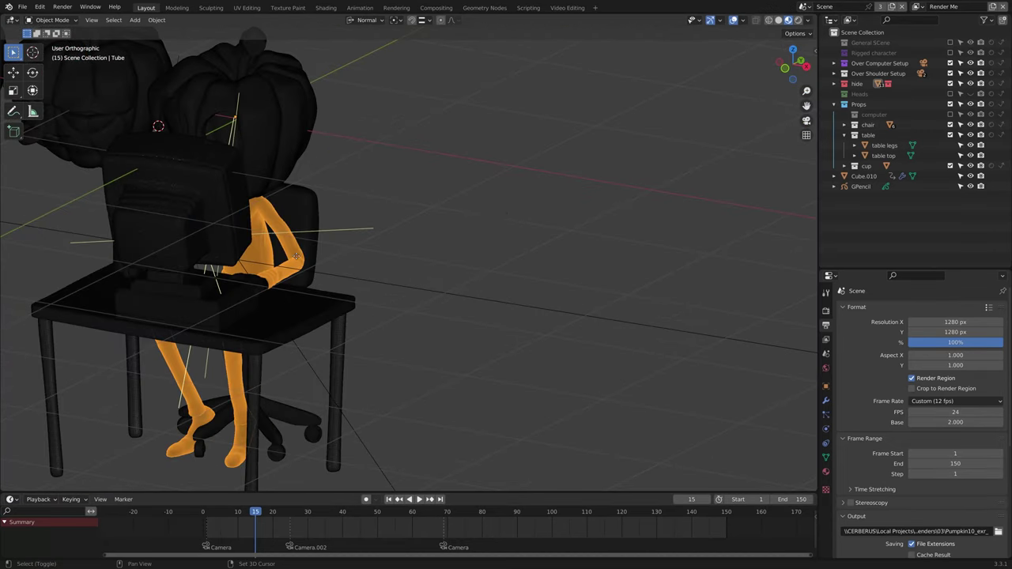
Step: Duplicate the character's body mesh beside the desk and isolate the copy in local view
key(shift+d)
click(659, 194)
key(KP_Divide)
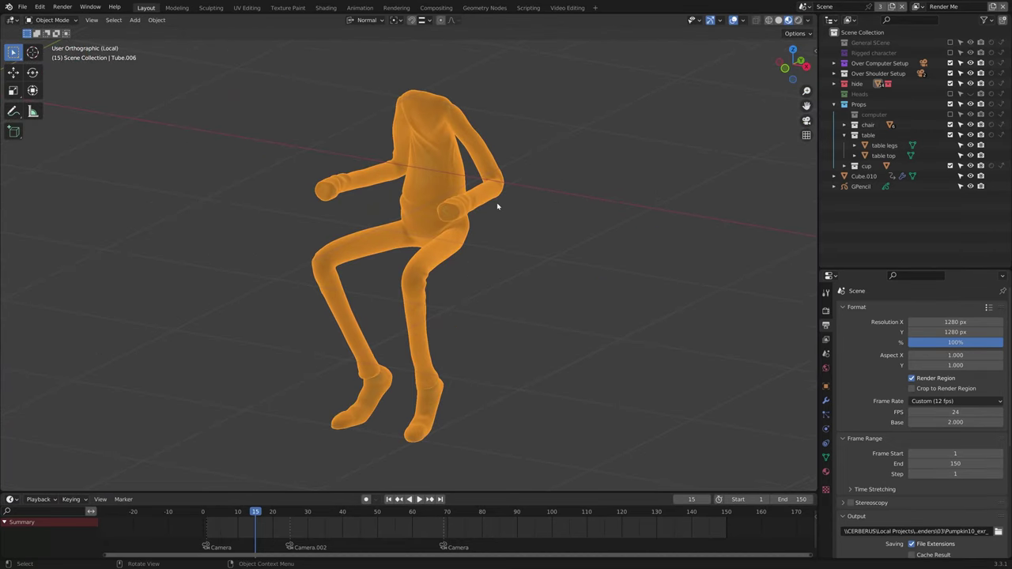
Step: Remesh the duplicated body with Quad Remesher, using a quad count of 2500 and an adaptive size of 23%
middle_drag(498, 208, 555, 203)
key(n)
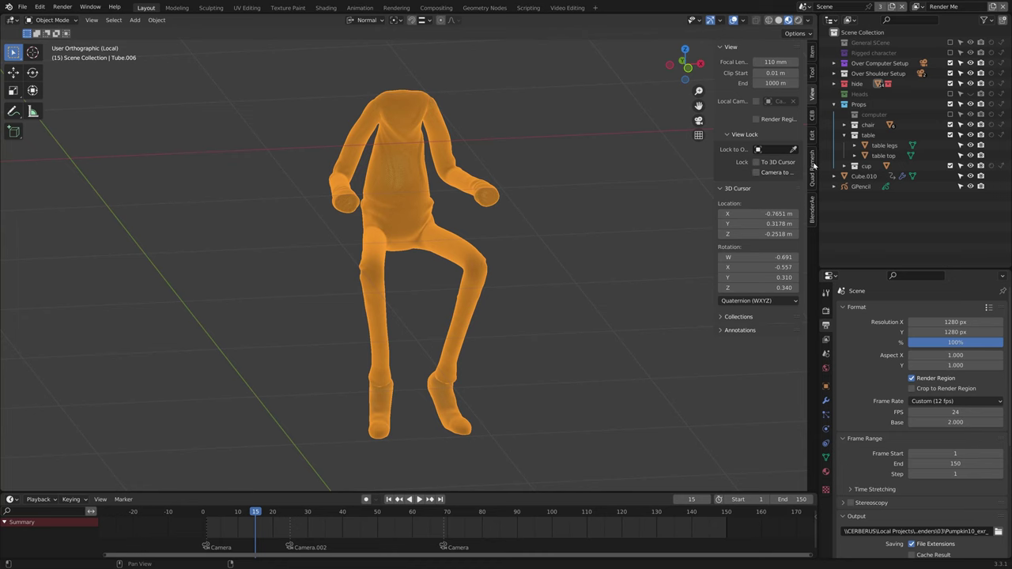
click(812, 167)
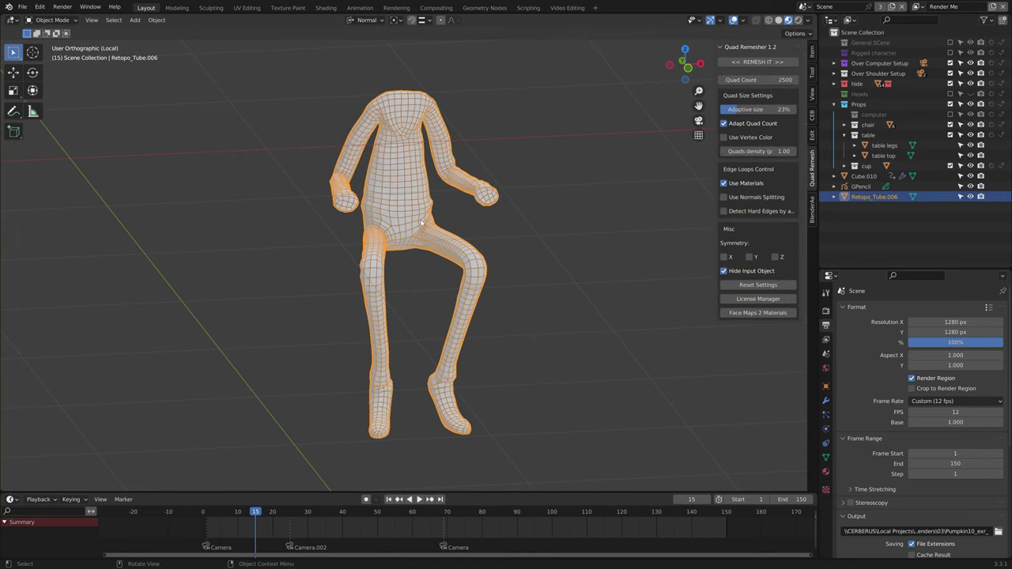
Step: Add a Multiresolution modifier to the remeshed body and subdivide it to level 4
drag(909, 270, 909, 184)
click(826, 316)
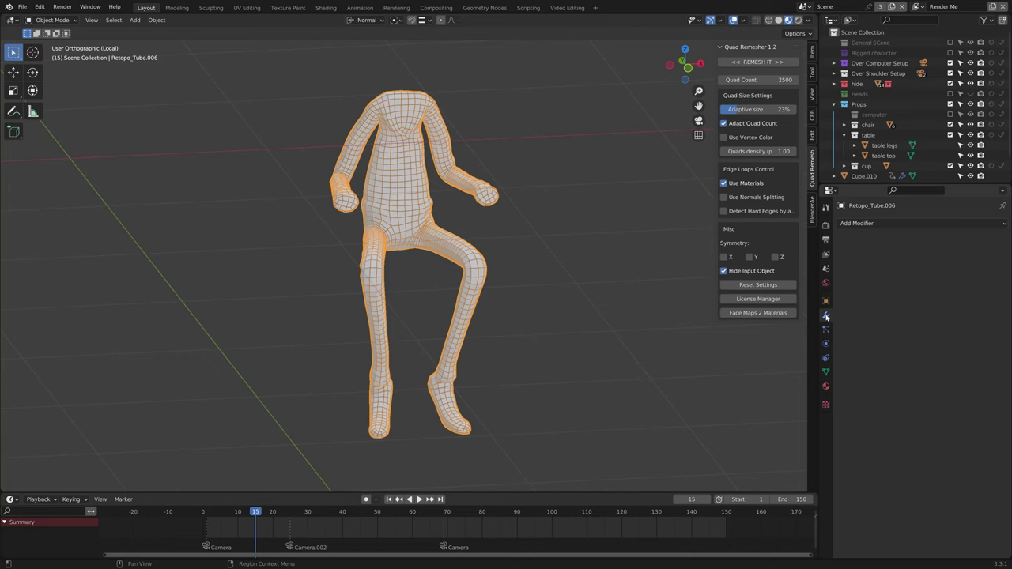
click(893, 223)
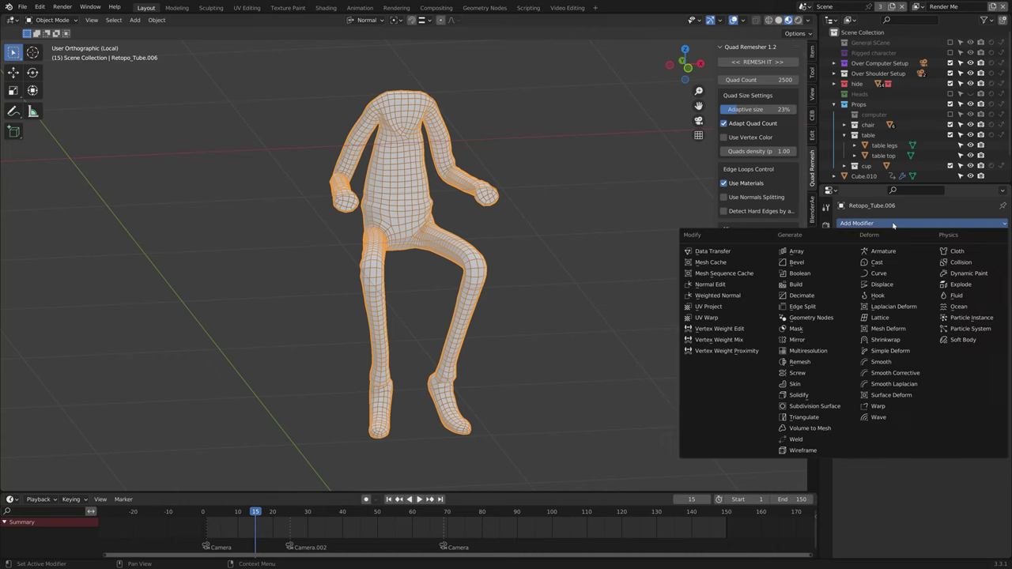
click(822, 350)
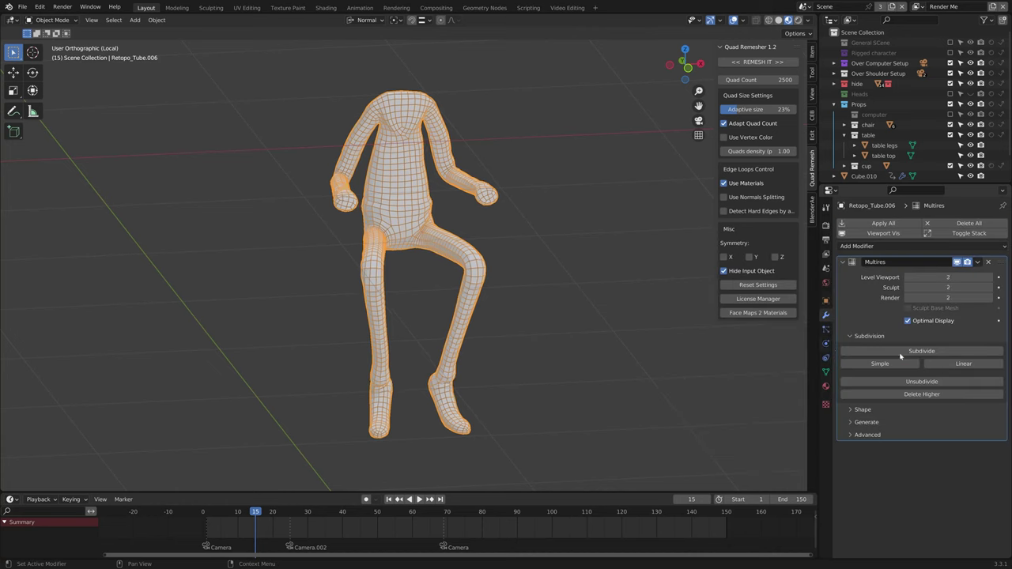
Step: Add a Shrinkwrap modifier targeting the original Tube.006 body, using the Project method with both Negative and Positive directions
click(860, 247)
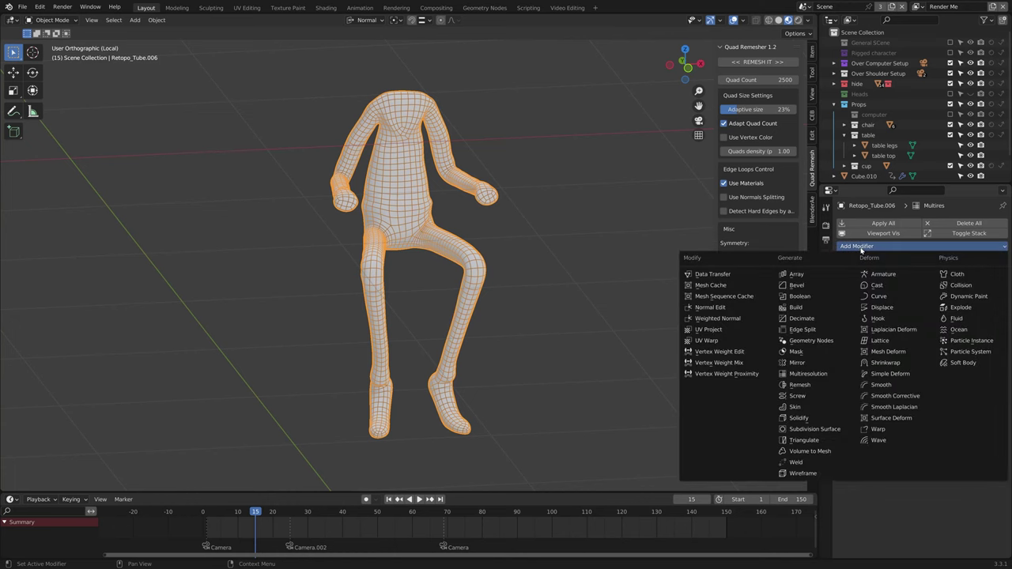
click(886, 364)
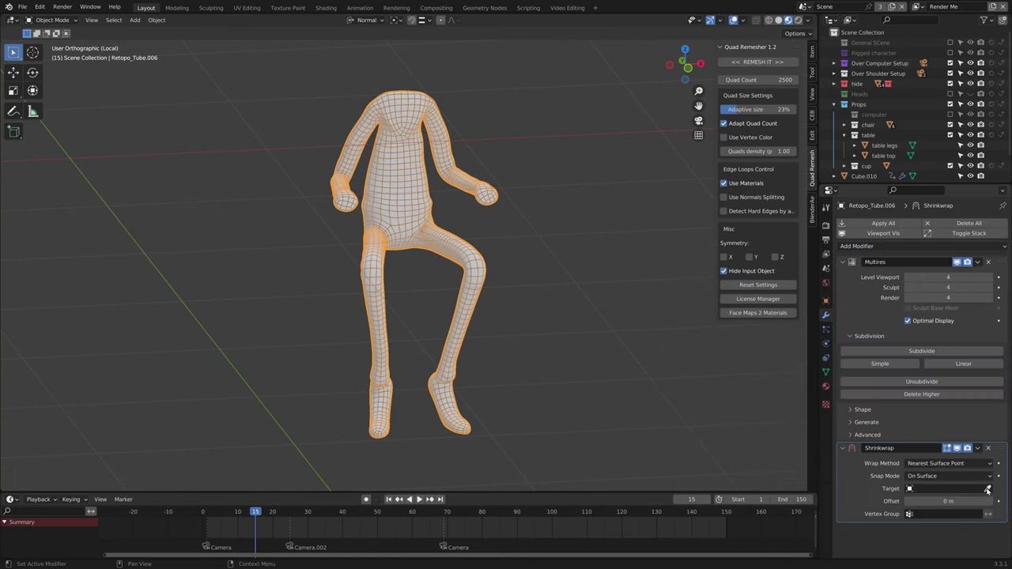
click(948, 464)
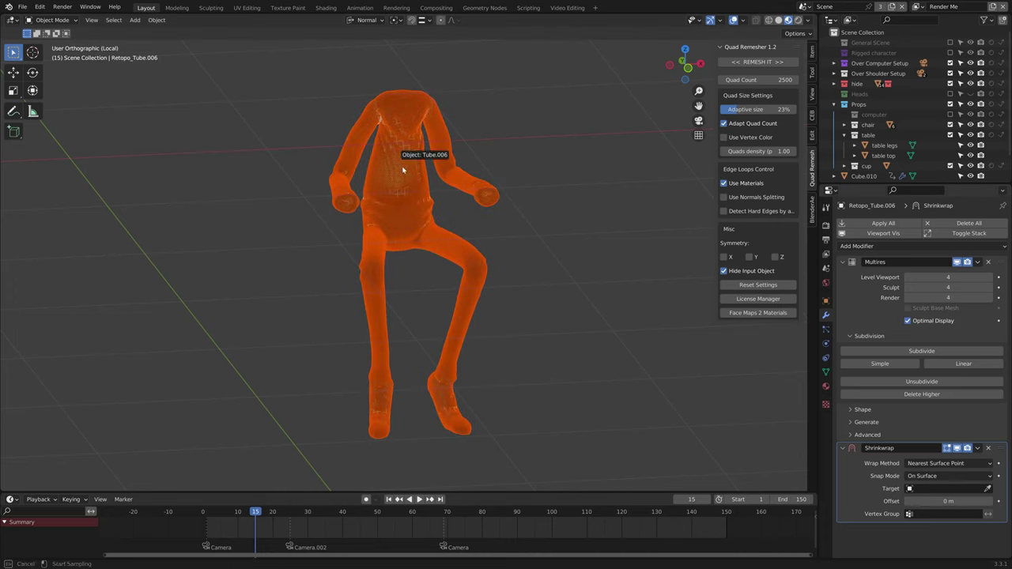
click(932, 464)
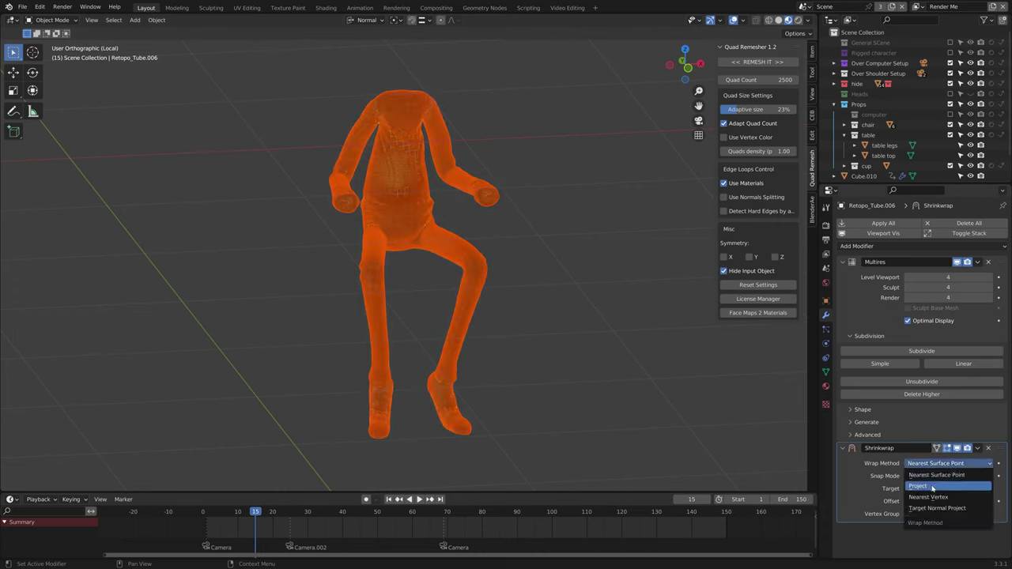
click(932, 486)
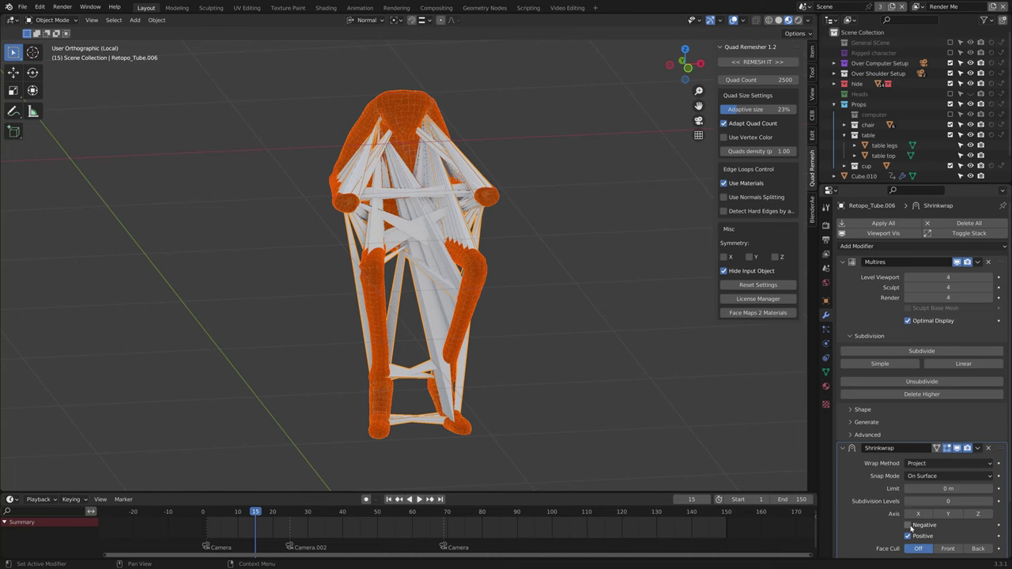
click(909, 525)
Step: Check the projected cloth folds on the torso and apply the Shrinkwrap modifier, keeping only Multires on the body
scroll(423, 173, up, 2)
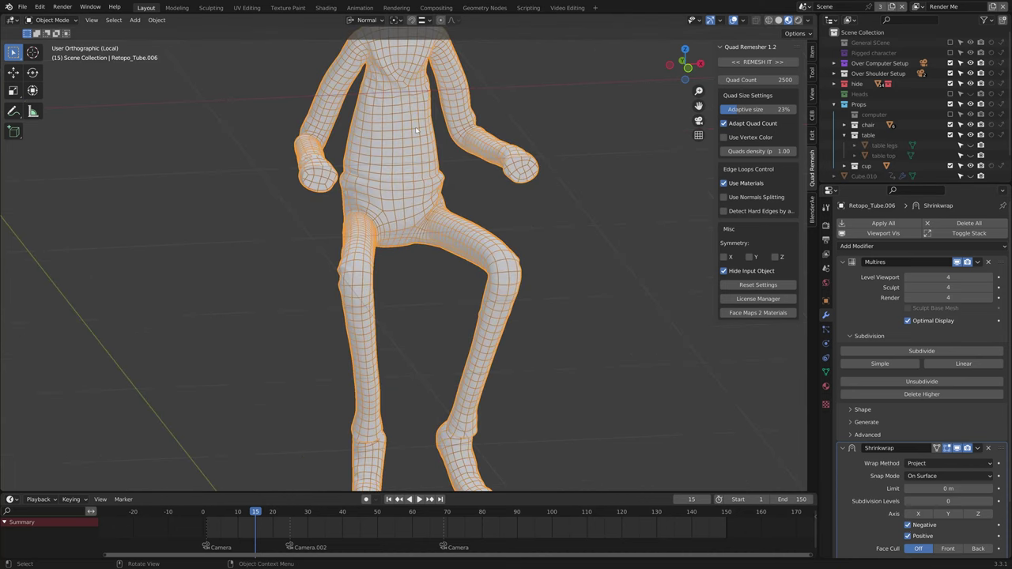
shift+middle_drag(416, 126, 490, 283)
scroll(499, 276, up, 4)
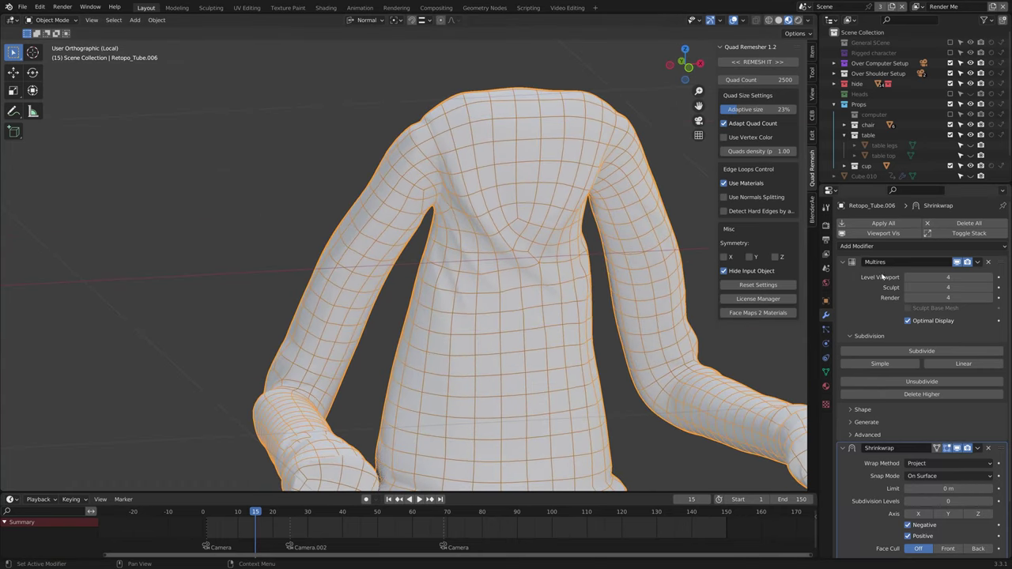
shift+middle_drag(566, 256, 497, 210)
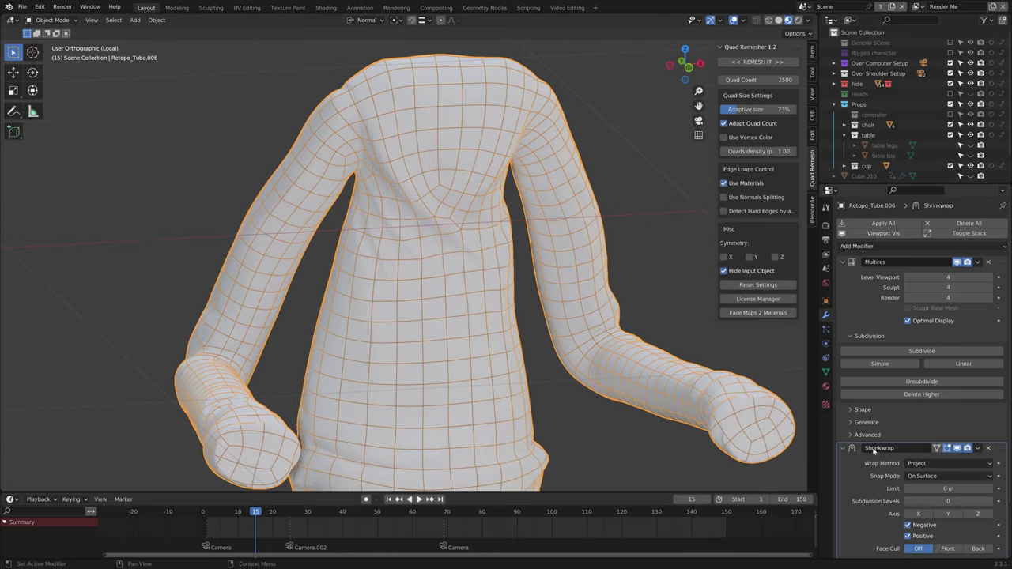
scroll(876, 427, down, 3)
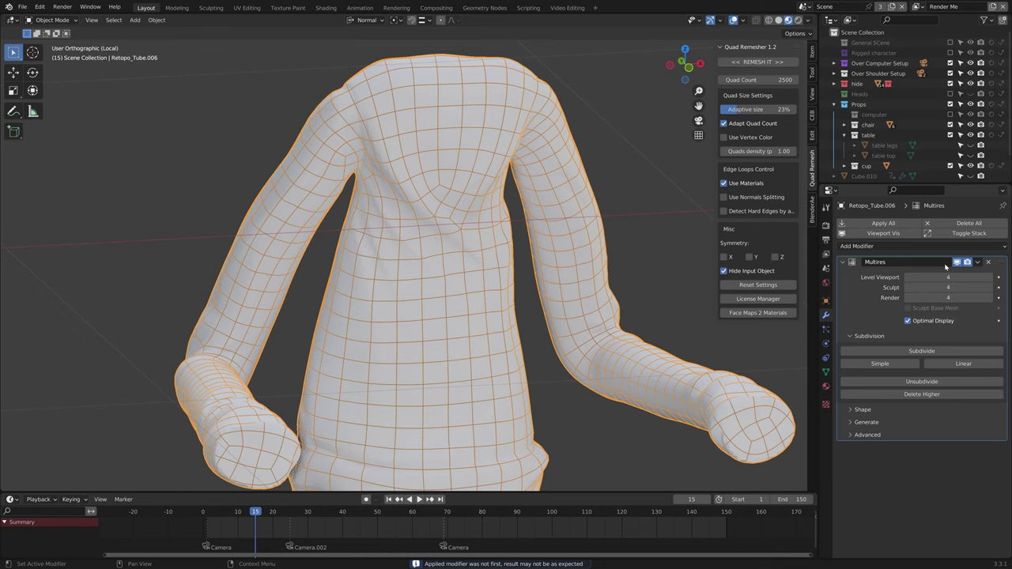
click(956, 262)
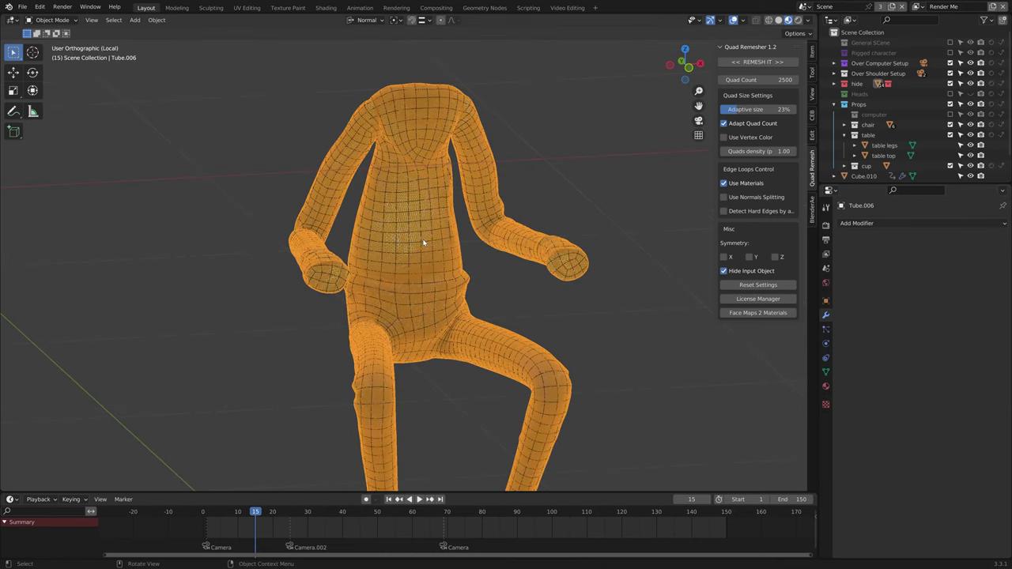
Step: Move the original body about 0.69 m along negative X, beside the retopologized one, and turn off the wireframe display
key(g)
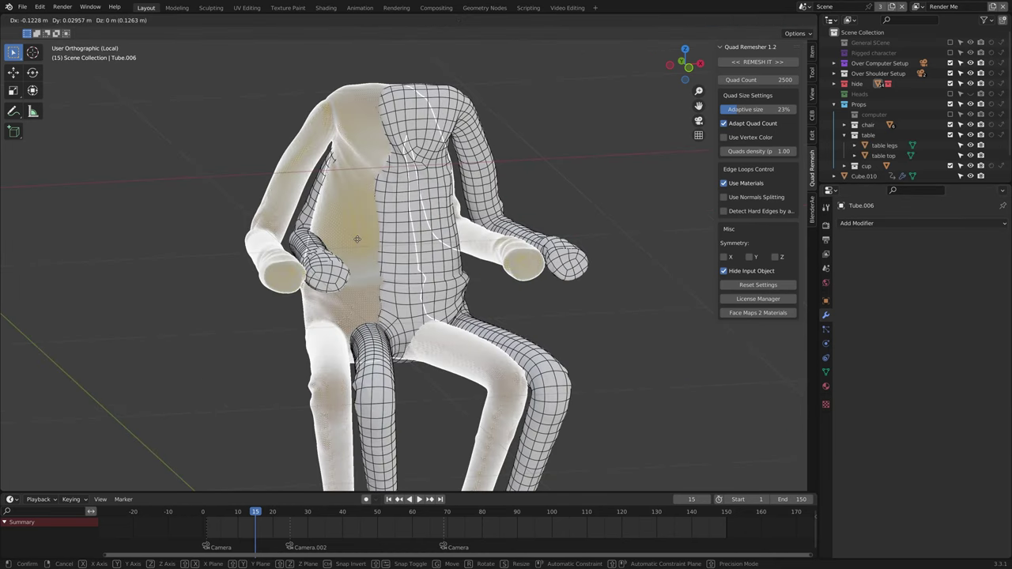
click(179, 237)
key(shift+w)
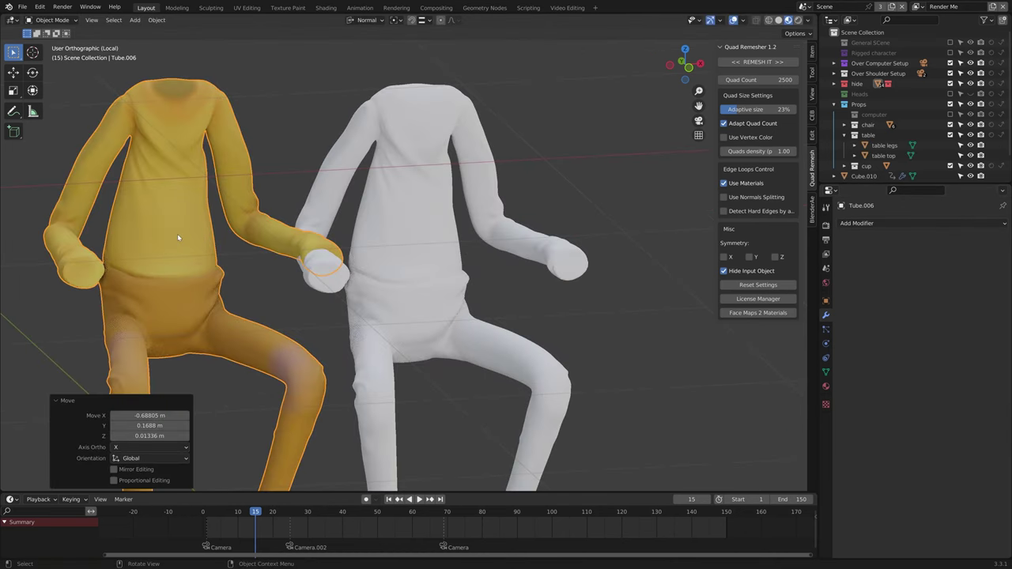
Step: Link the original body's material to the retopologized body
click(428, 242)
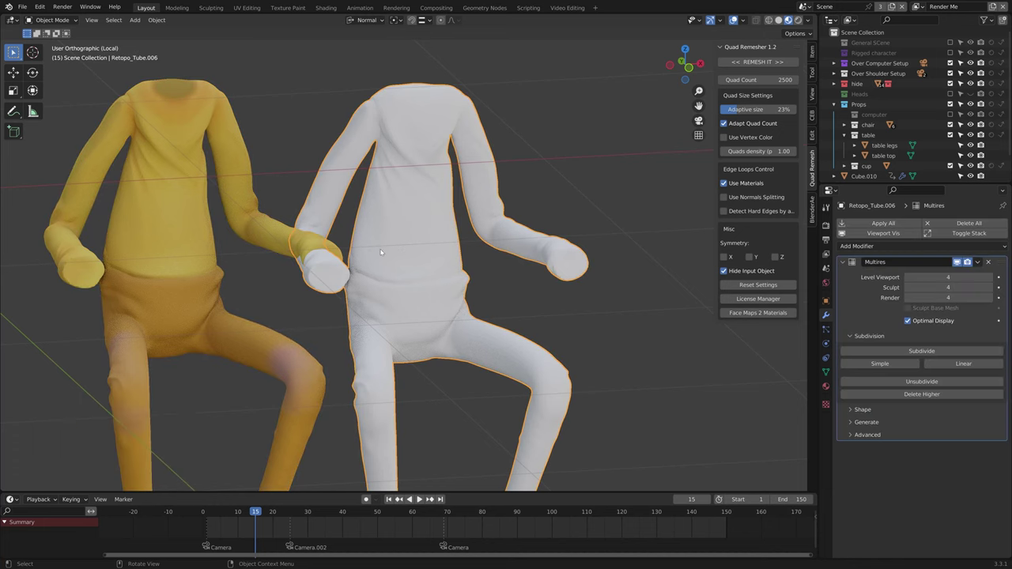
shift+click(164, 185)
key(ctrl+l)
click(164, 185)
Step: Add a color attribute named Col to the retopologized body, with the Face Corner domain and Byte Color data type
click(420, 223)
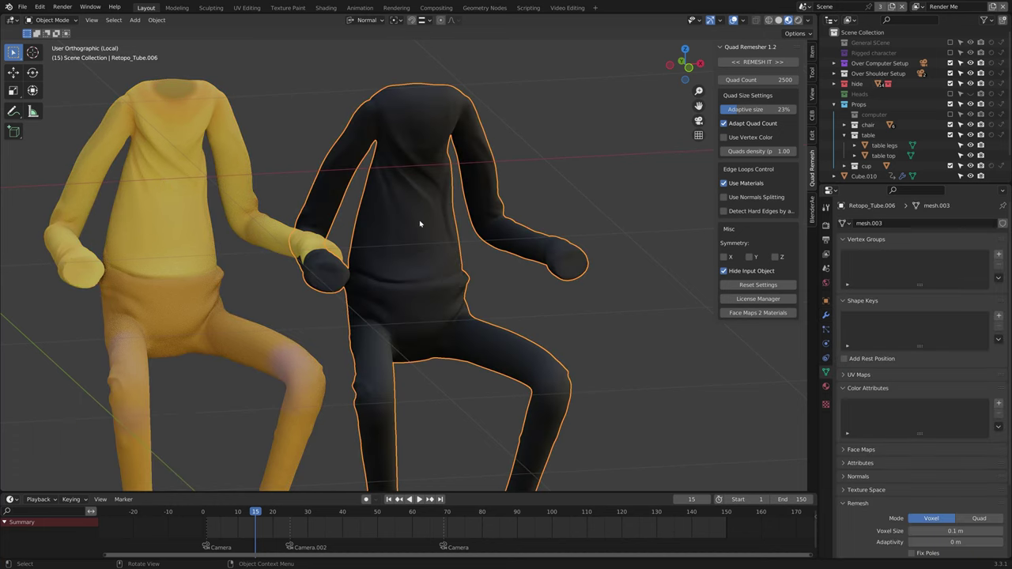
click(999, 405)
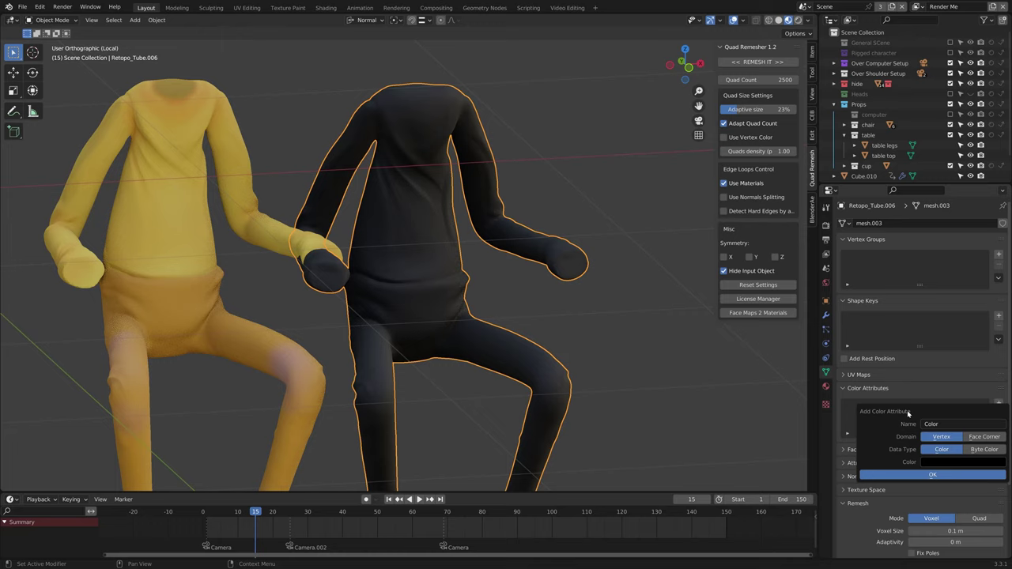
click(984, 436)
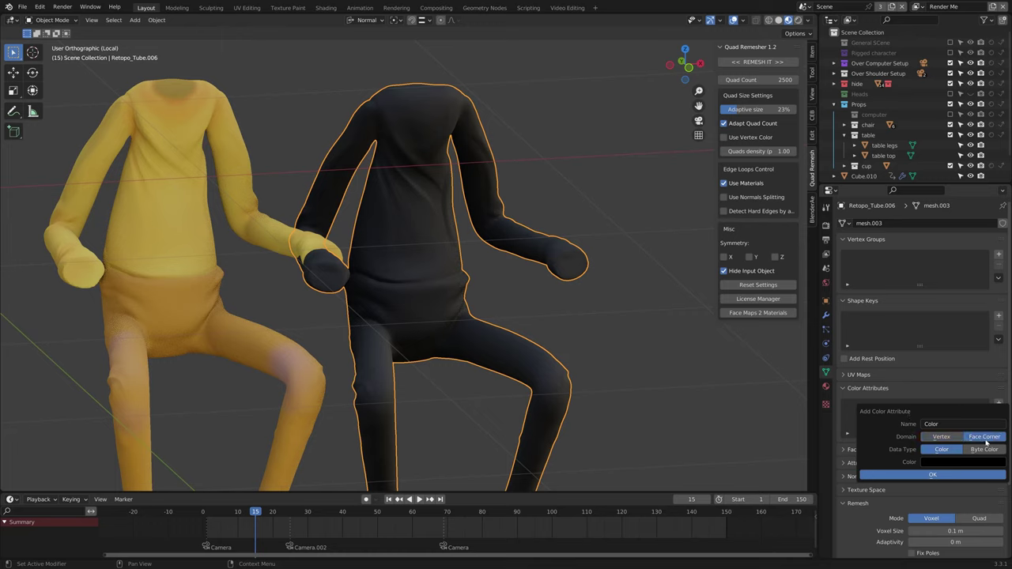
click(984, 449)
click(957, 424)
text(Col)
key(Return)
key(Return)
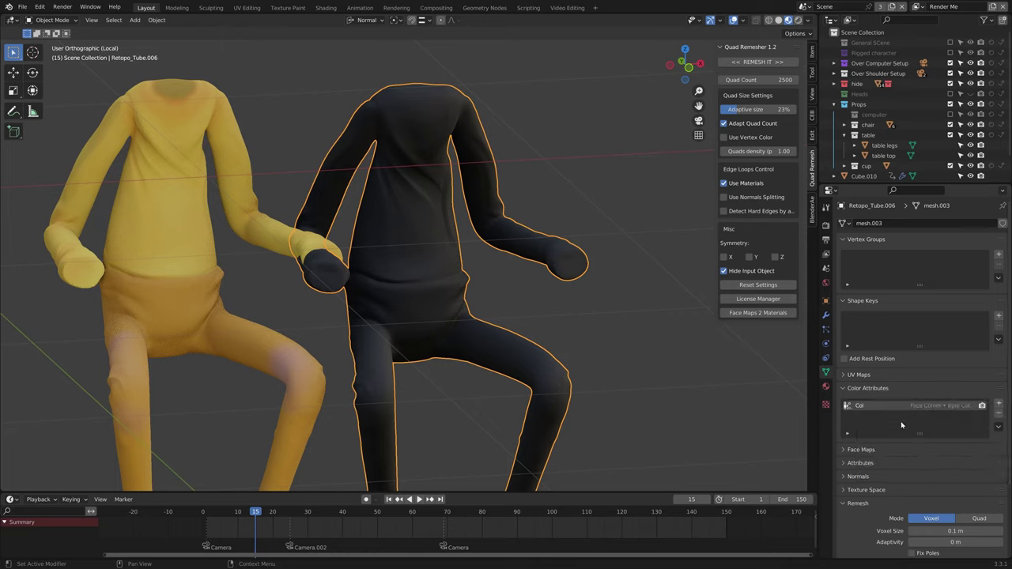
Step: Add a Data Transfer modifier to the retopologized body with Tube.006 as the source and Face Corner Data enabled
click(826, 315)
click(921, 246)
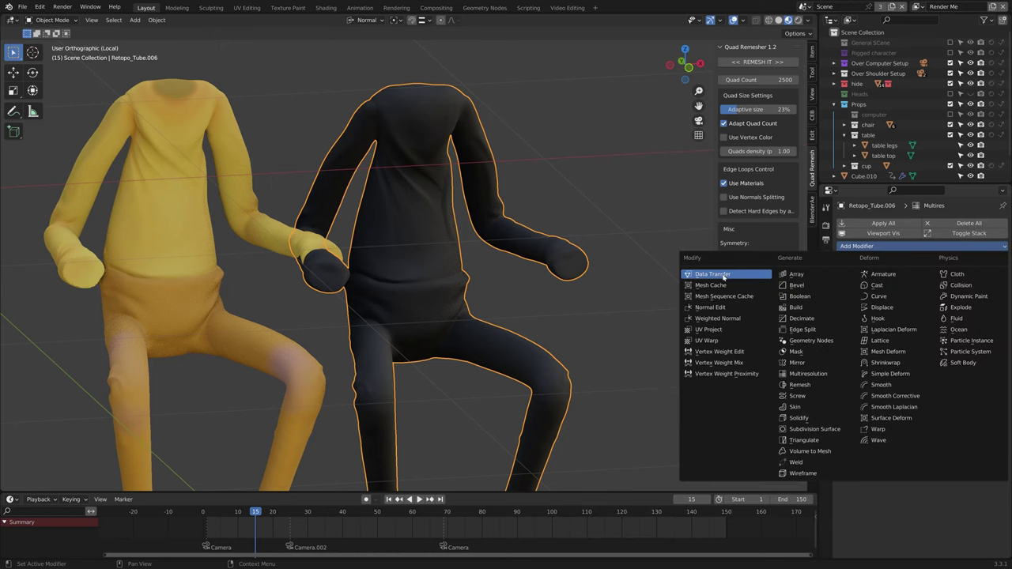
click(724, 274)
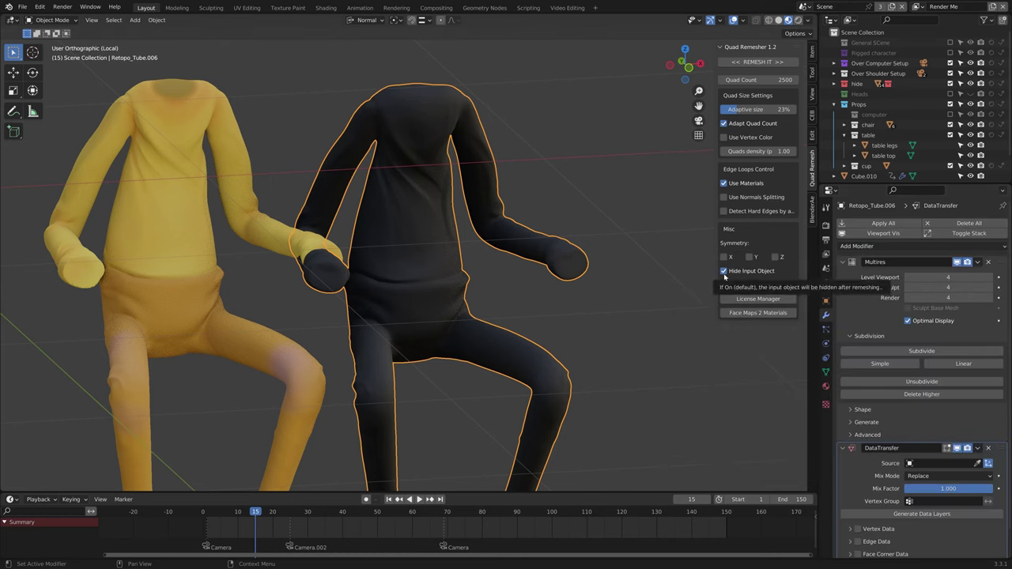
click(159, 178)
scroll(859, 528, down, 1)
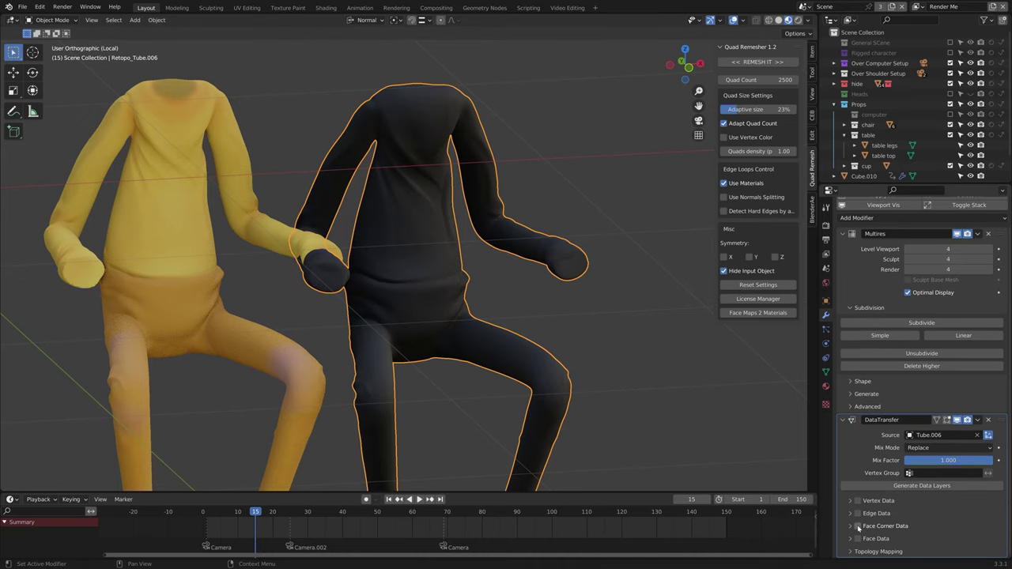
click(903, 527)
scroll(913, 510, down, 2)
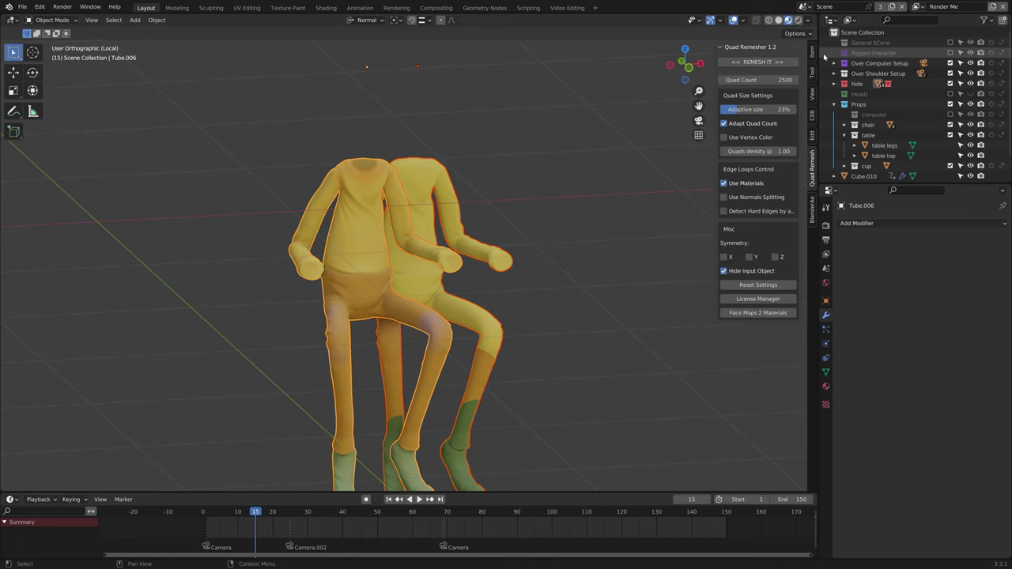
Step: Copy the original body's location values to the selected retopologized body so that both overlap
click(812, 53)
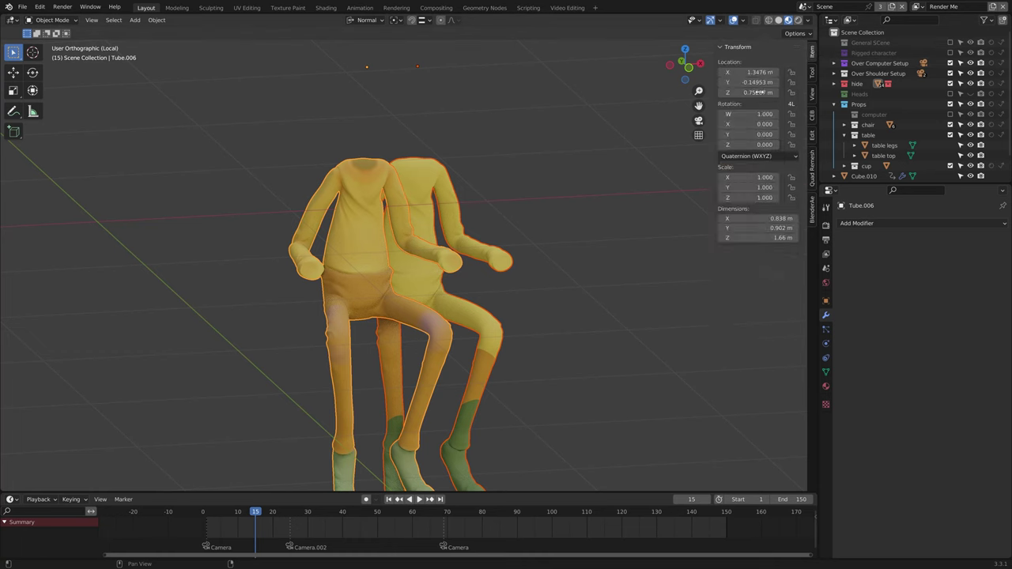
right_click(758, 92)
click(725, 196)
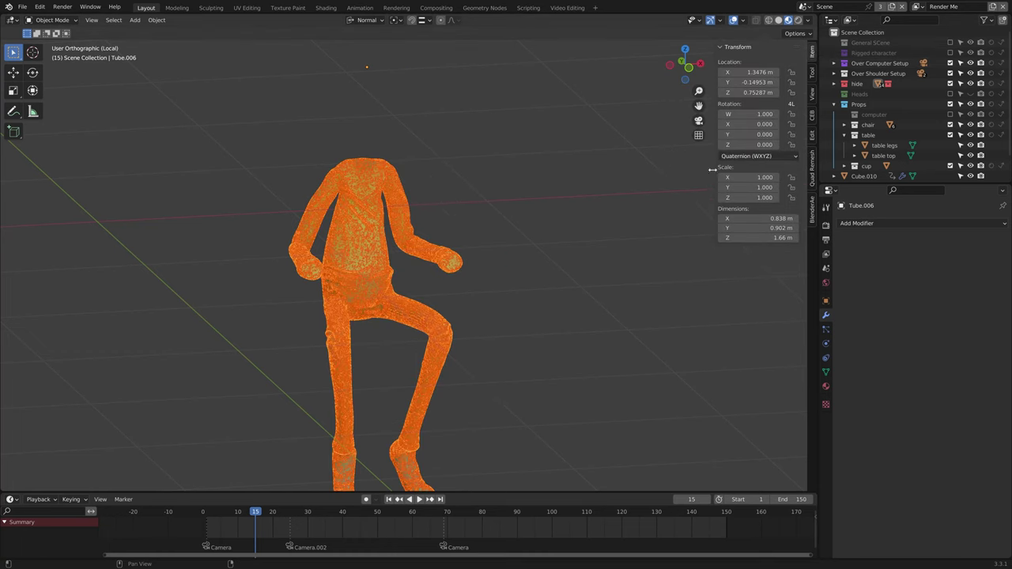
click(351, 221)
click(351, 221)
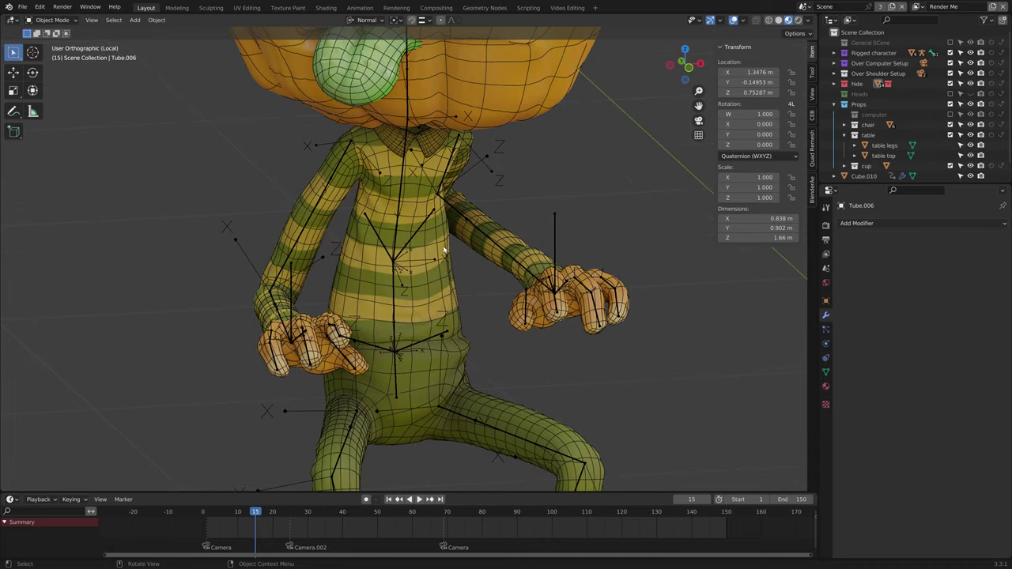
Step: Select the rigged character's body mesh and examine its topology, armature and modifiers
click(440, 239)
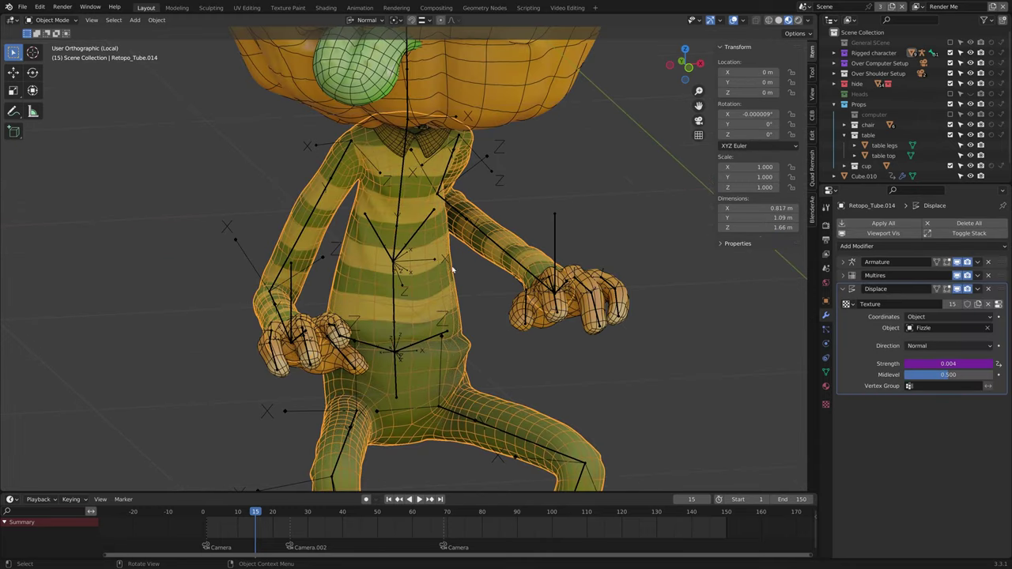
middle_drag(453, 271, 518, 230)
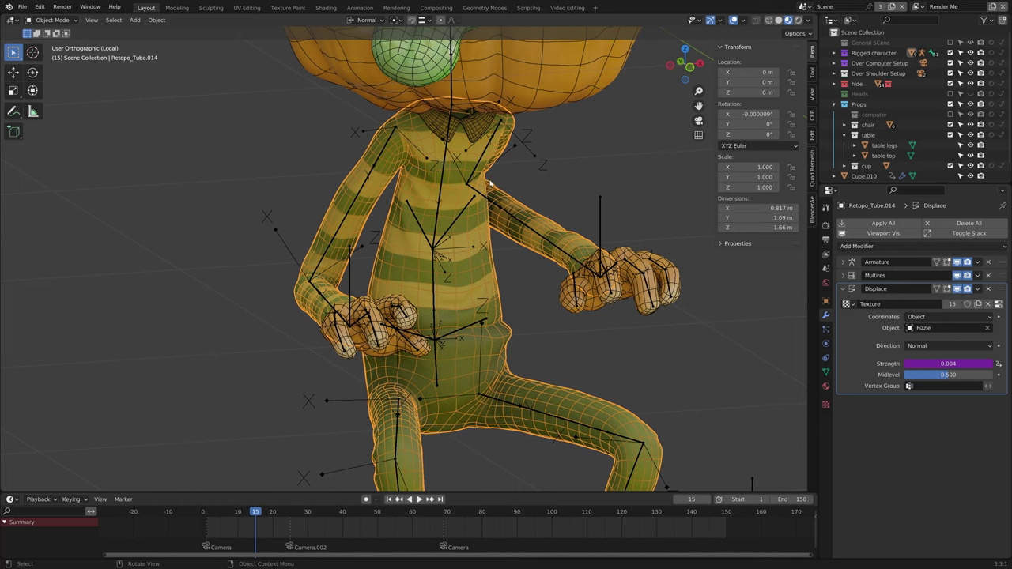
shift+middle_drag(606, 198, 562, 216)
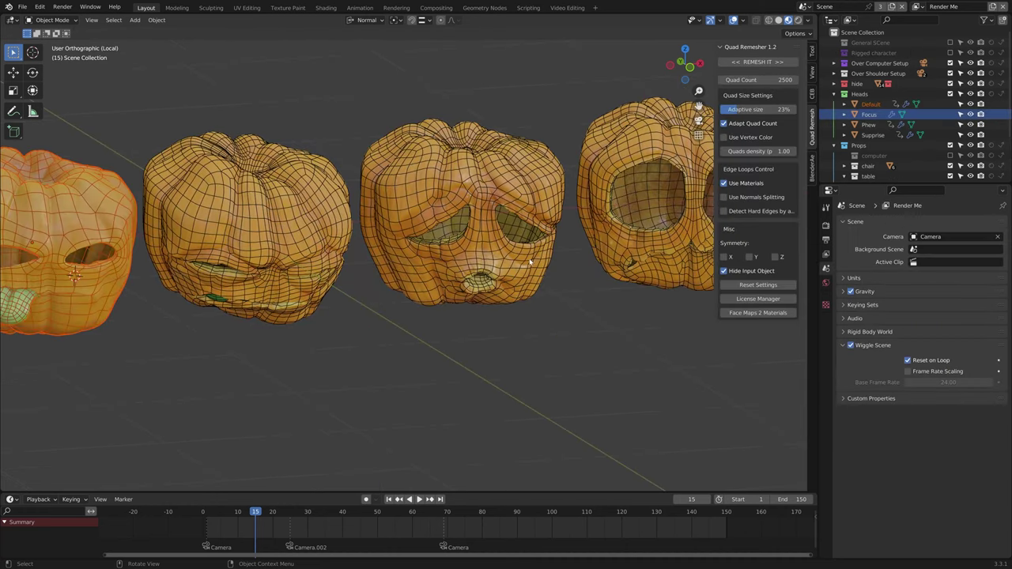
Step: Select the Phew head, examine its base mesh in Edit Mode with all vertices selected, and return to Object Mode
middle_drag(553, 269, 480, 161)
click(480, 161)
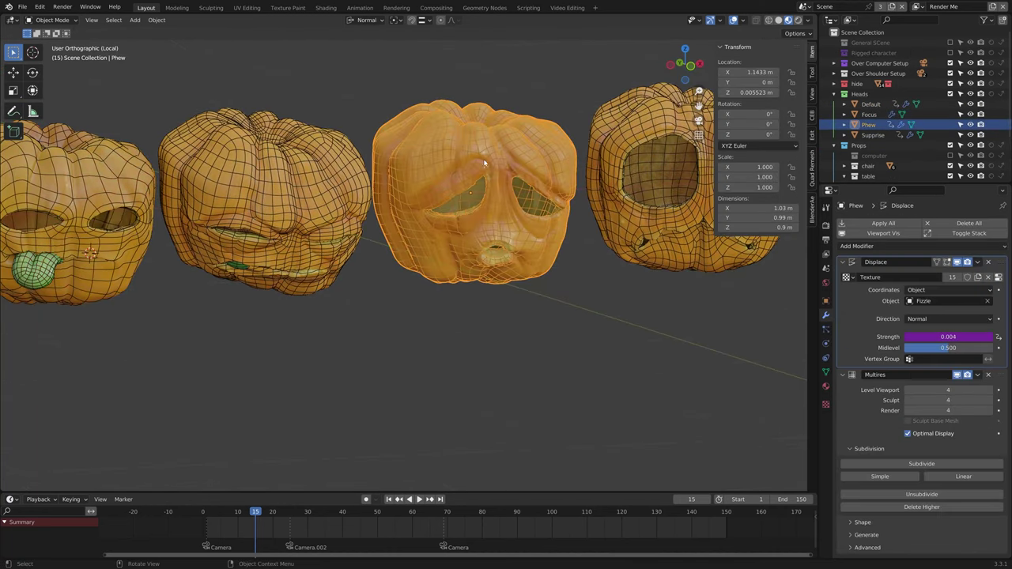
middle_drag(540, 179, 533, 206)
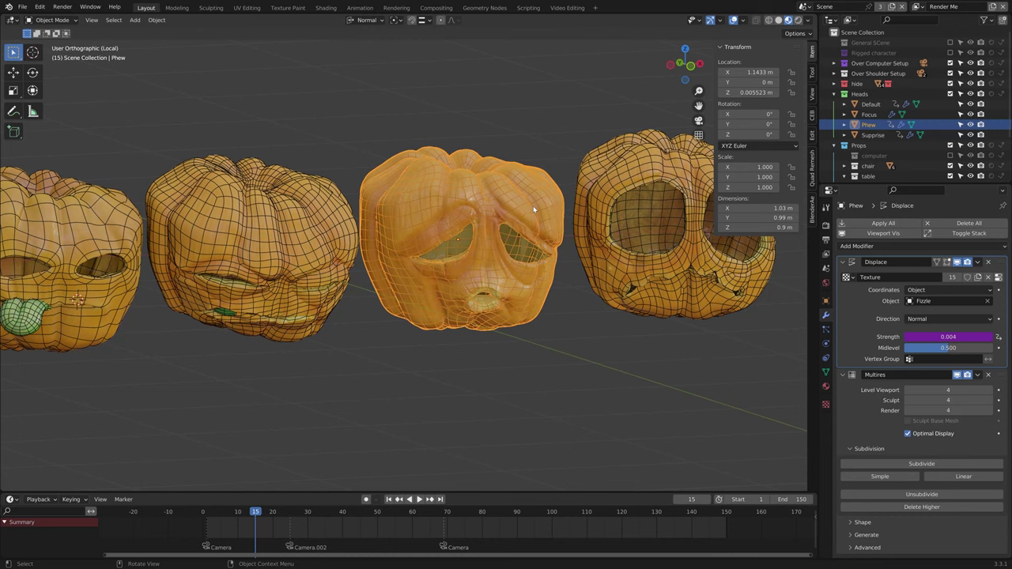
key(Tab)
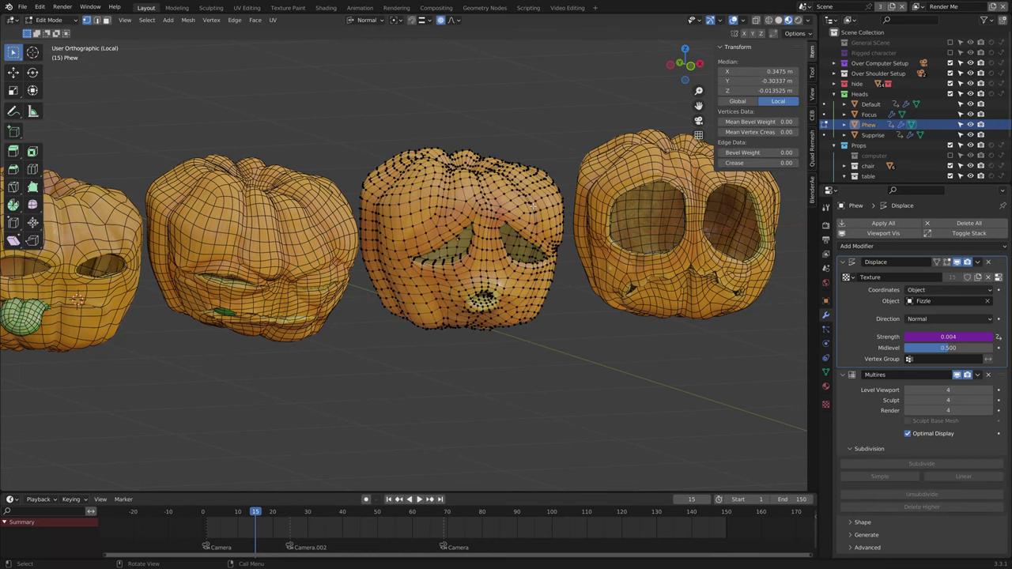
key(a)
right_click(533, 206)
click(520, 223)
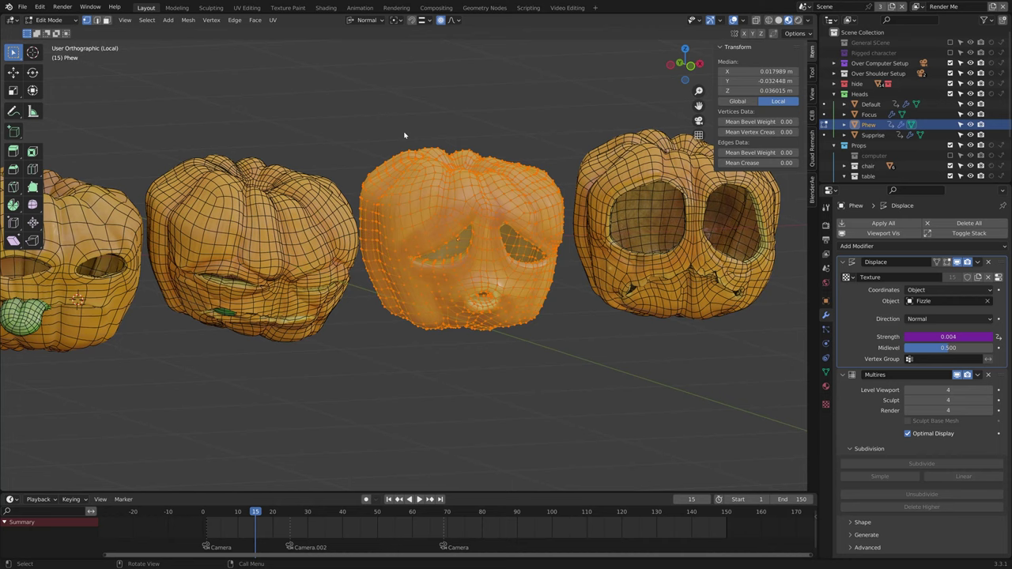
key(Tab)
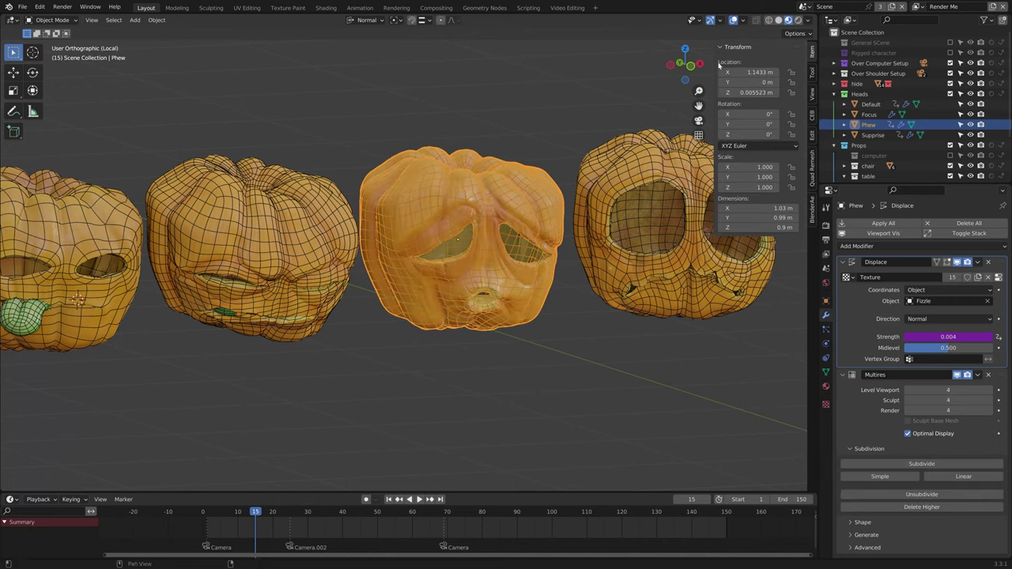
Step: Split the 3D viewport beside the expression heads and open an Image Editor to view the FocusRGB texture up close
middle_drag(672, 95, 661, 106)
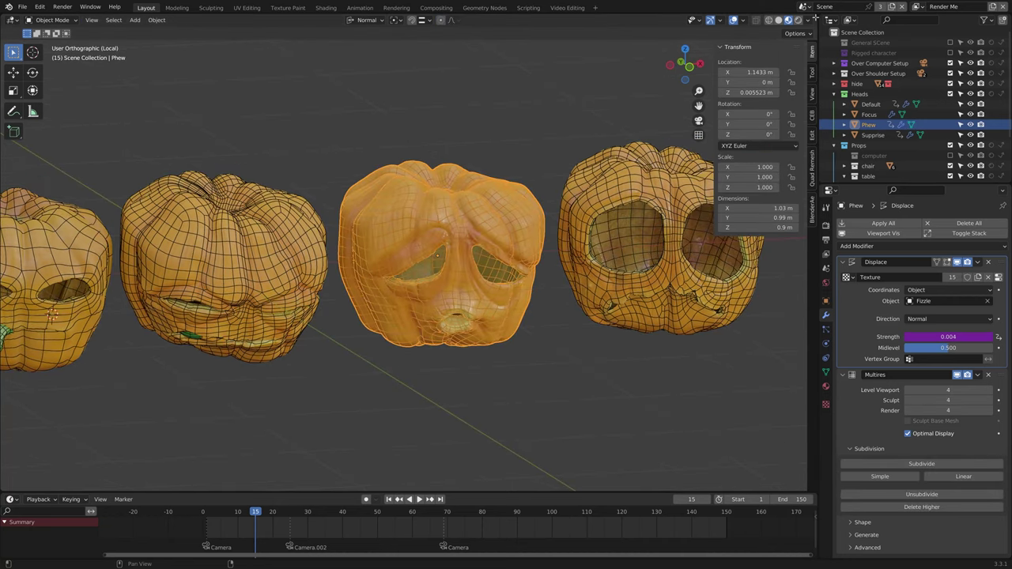
drag(794, 18, 546, 28)
click(567, 21)
click(593, 60)
scroll(719, 247, up, 5)
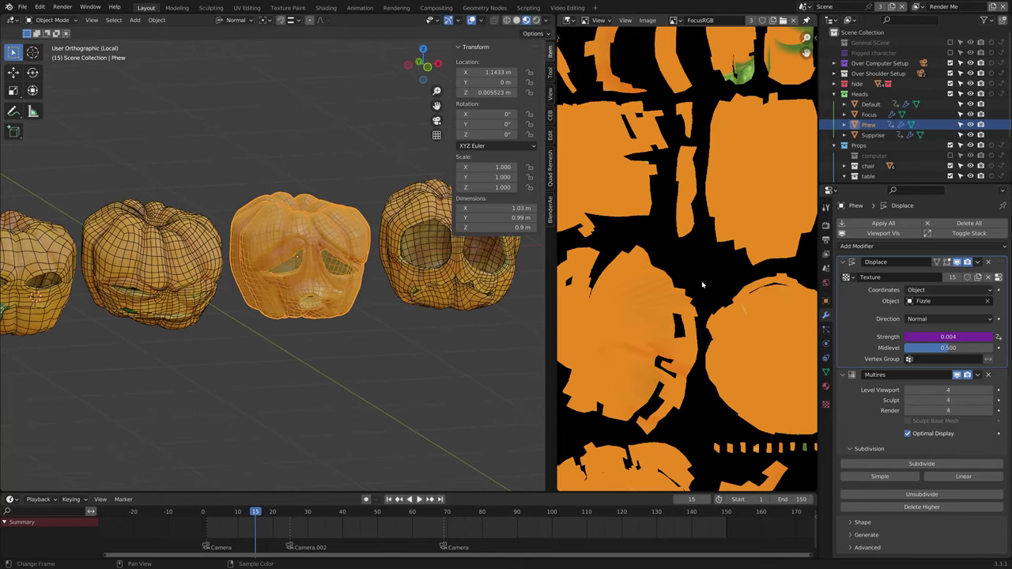
scroll(359, 258, up, 5)
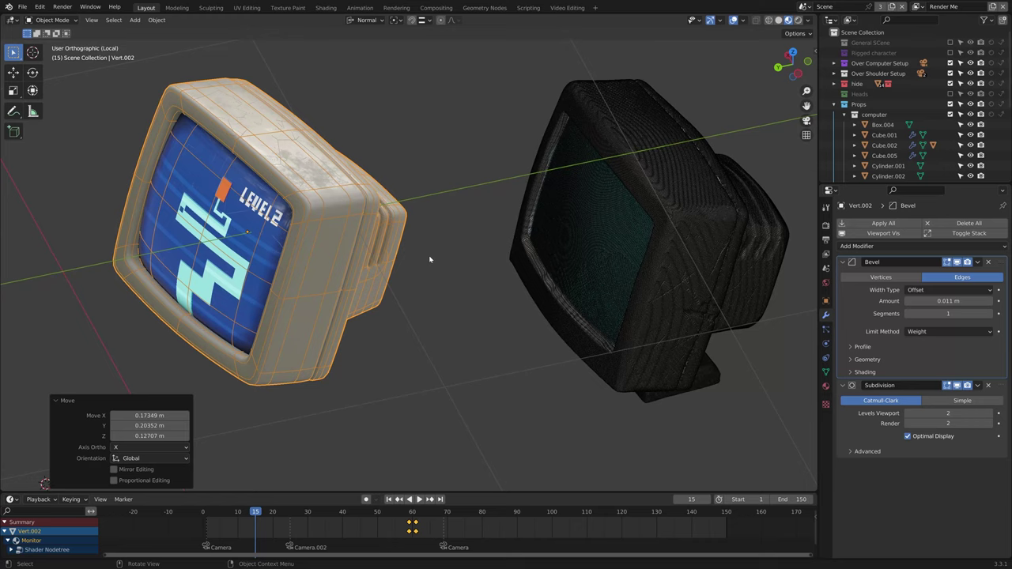
Step: Compare the monitor with and without its Subdivision and Bevel modifiers, and examine its base mesh in Edit Mode
middle_drag(506, 253, 606, 231)
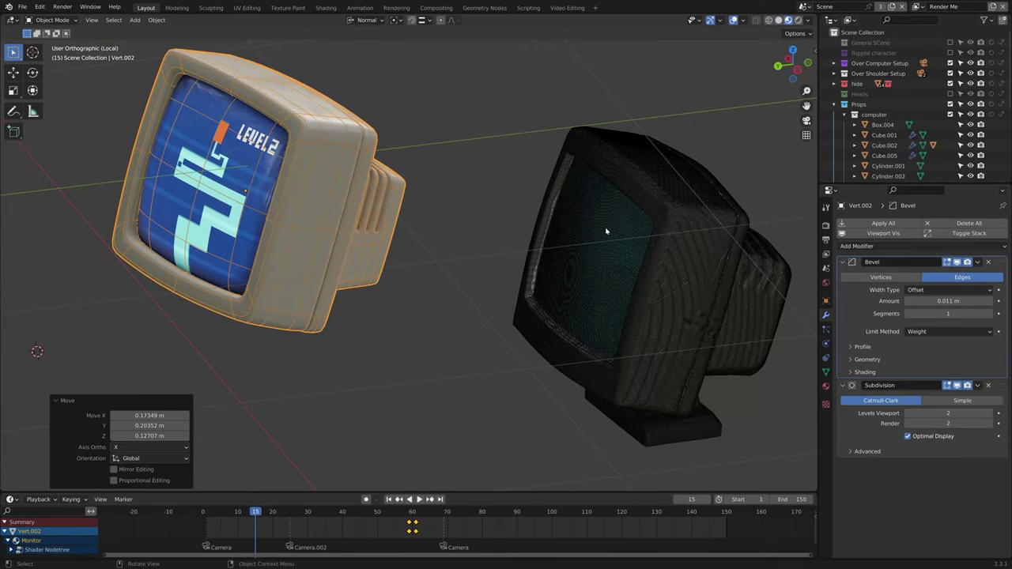
click(956, 385)
click(957, 385)
key(Tab)
middle_drag(349, 185, 347, 206)
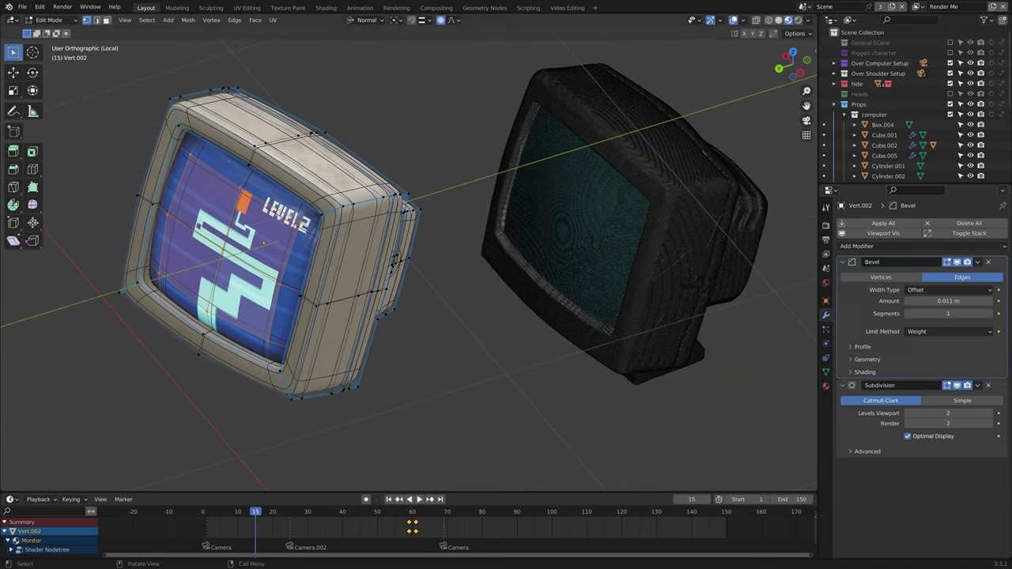
key(Tab)
click(956, 263)
click(956, 263)
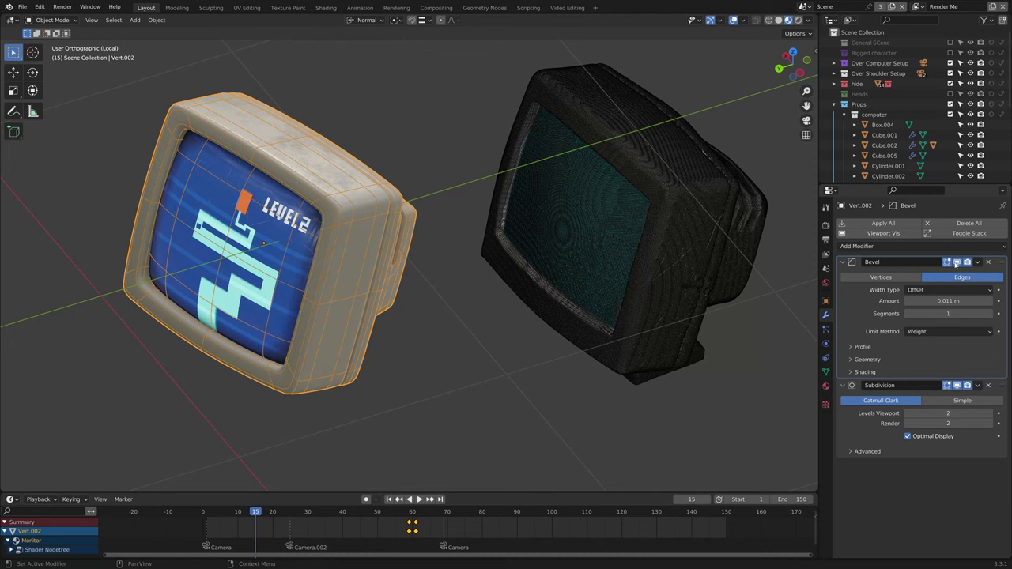
Step: Hide everything except the selected monitor and scrub the timeline to view the animation on its screen
middle_drag(311, 325, 438, 346)
scroll(454, 319, up, 2)
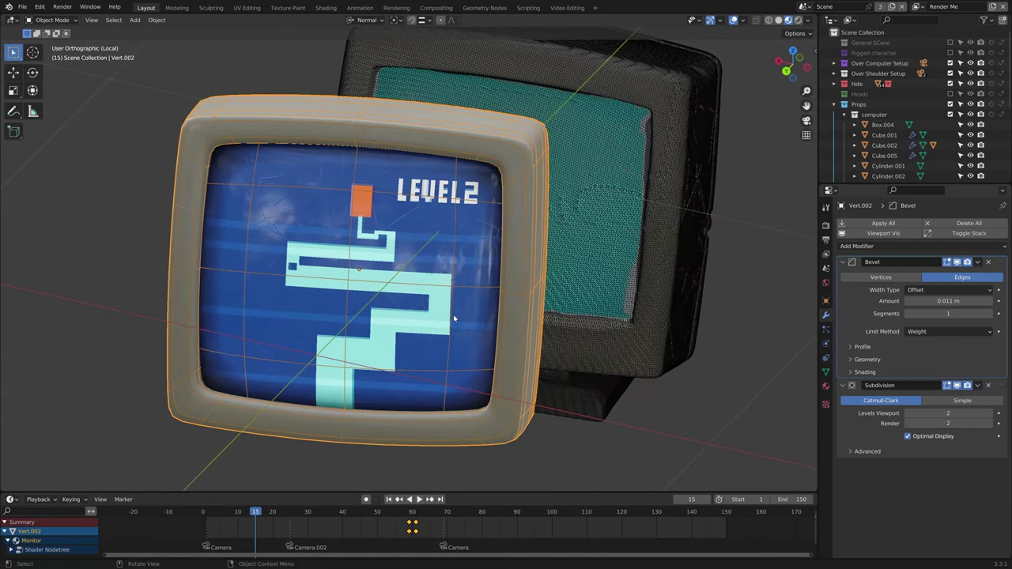
key(shift+h)
drag(358, 515, 427, 526)
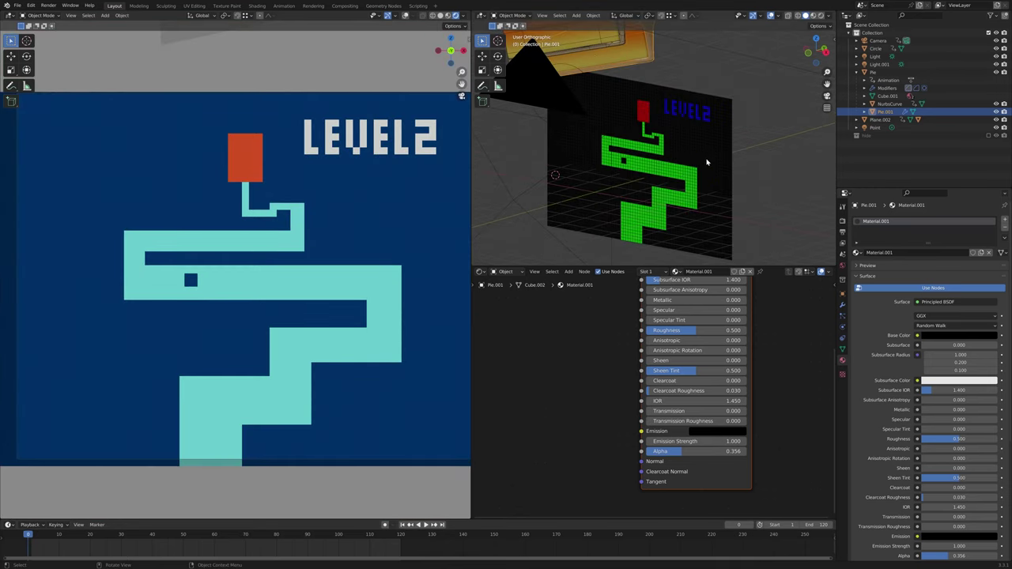
Step: Select the level plane, examine its face grid in Edit Mode by selecting some faces, and play the animation up to frame 62
click(709, 184)
scroll(687, 175, up, 3)
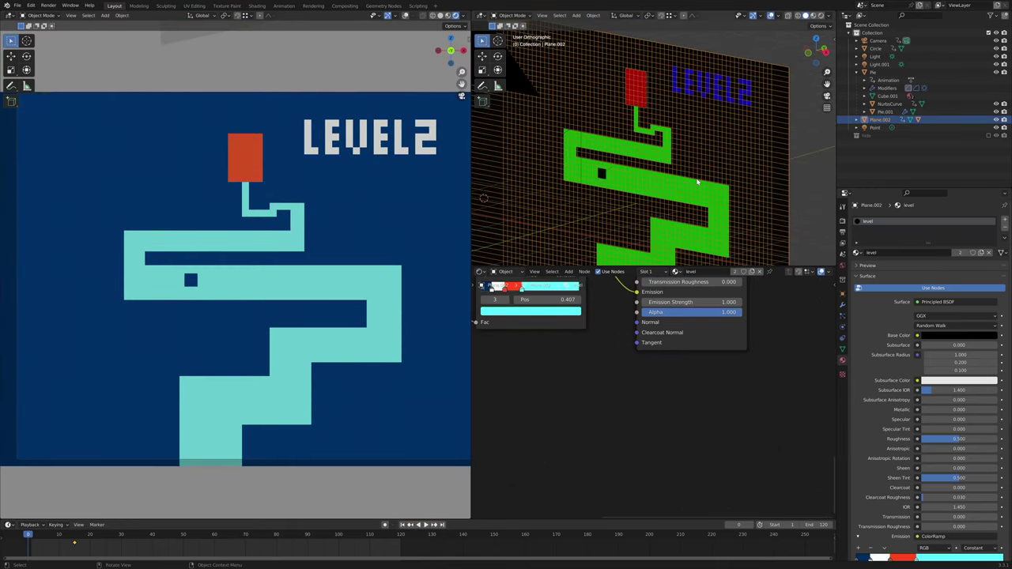
key(Tab)
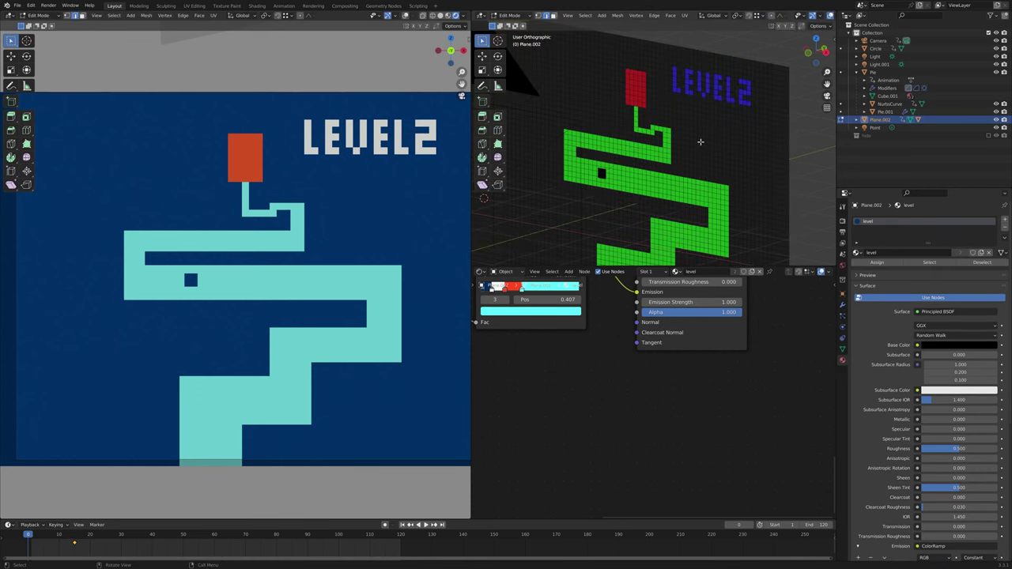
mouse_move(688, 120)
mouse_down()
mouse_move(727, 129)
mouse_move(731, 158)
mouse_up()
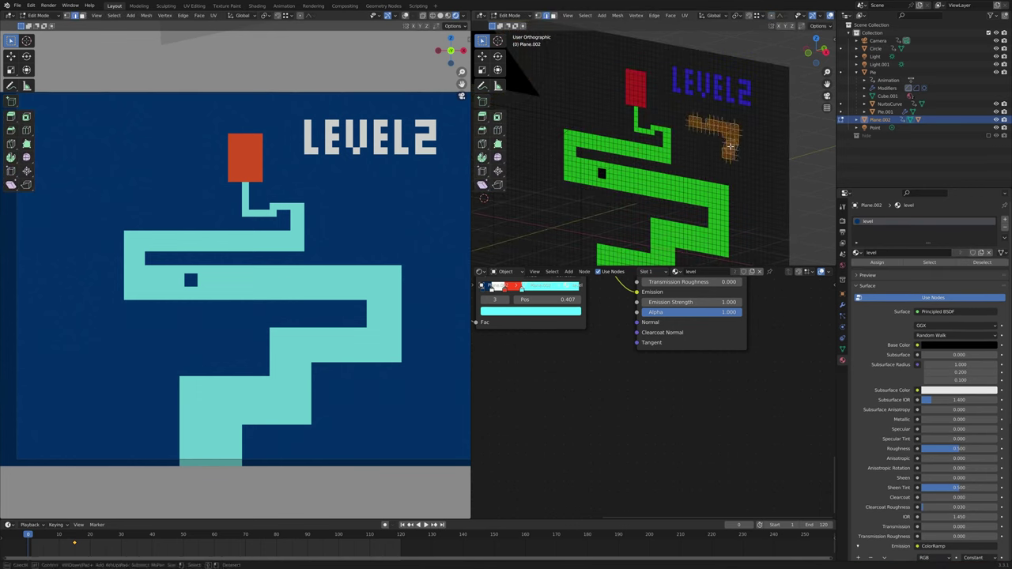
key(Tab)
key(space)
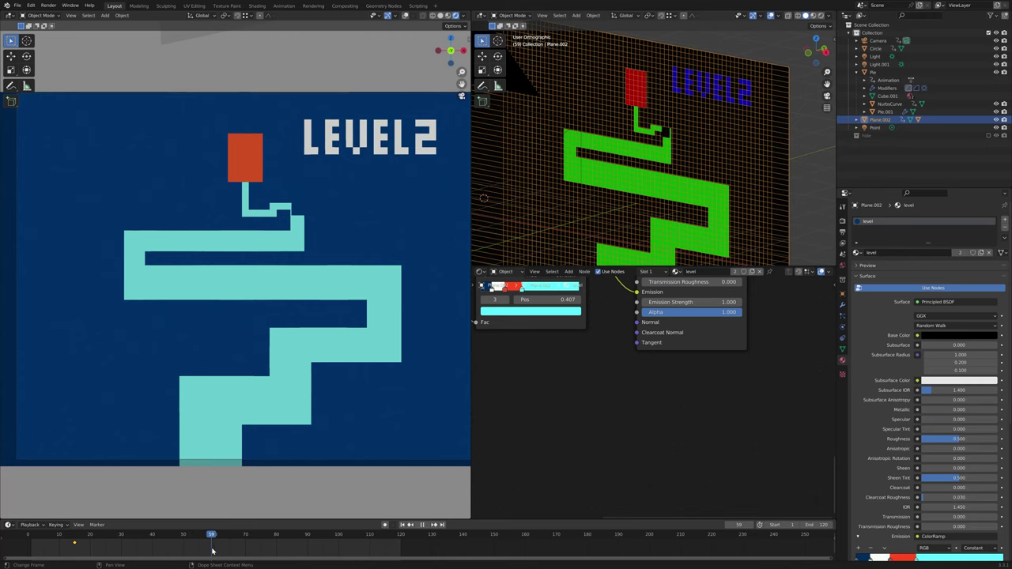
key(space)
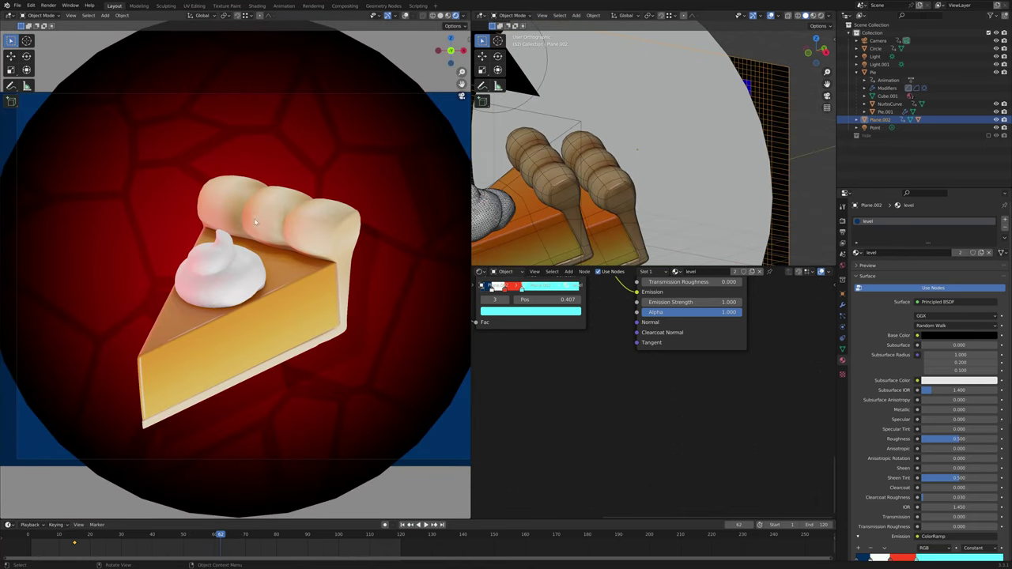
Step: Select the pie slice and its whipped cream, and examine their meshes and materials from several angles
click(319, 279)
key(q)
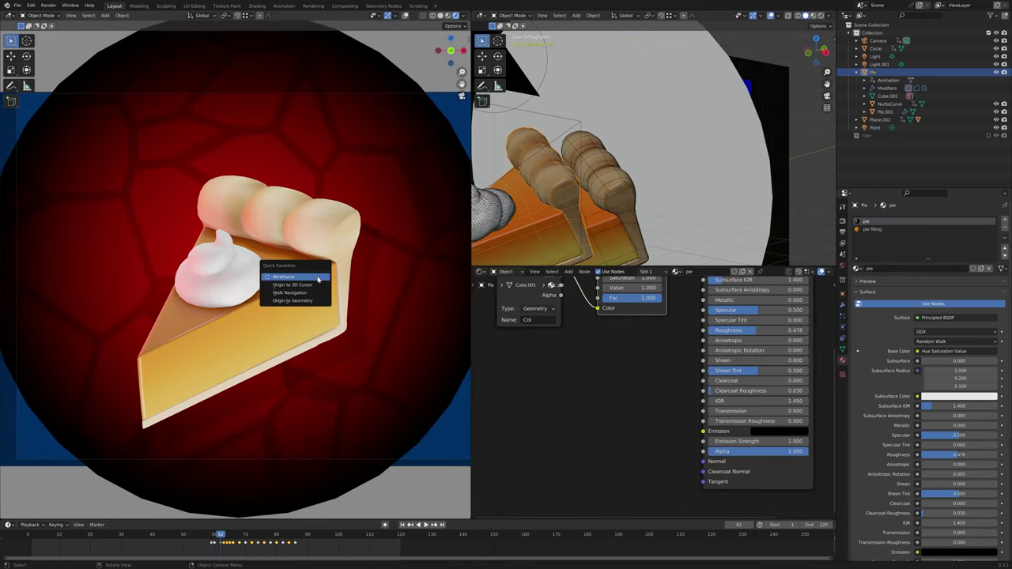
key(Escape)
middle_drag(538, 186, 683, 156)
scroll(682, 156, up, 2)
scroll(683, 156, down, 2)
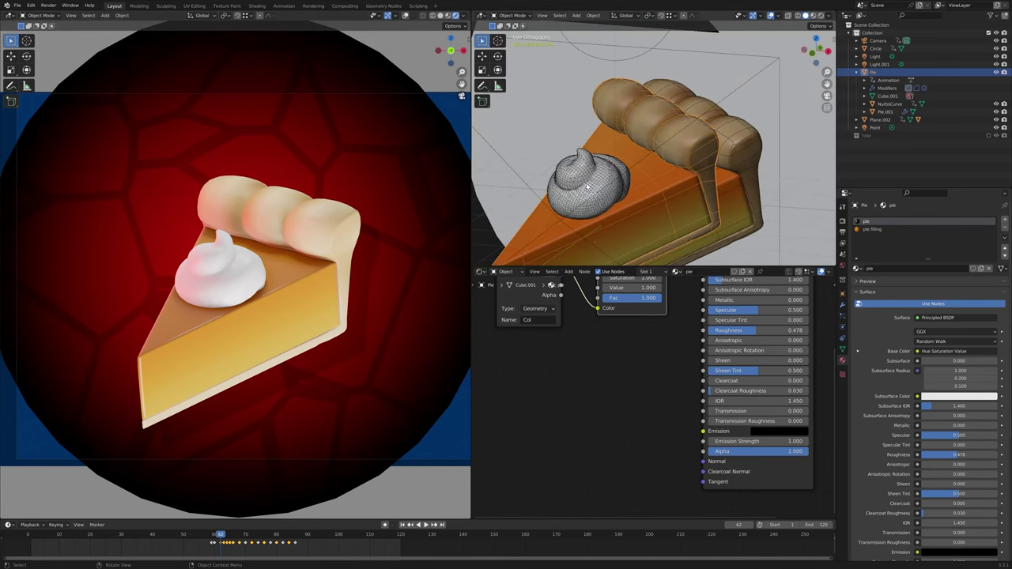
click(603, 200)
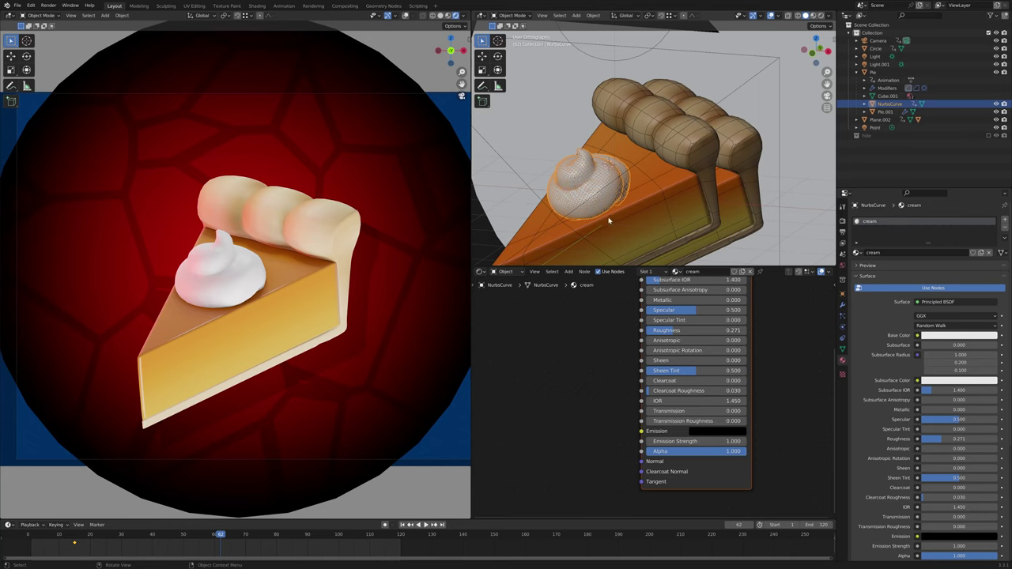
Step: Select the red background circle, examine its gradient and Voronoi crack nodes, and scrub the timeline to frame 91
click(369, 168)
scroll(653, 422, down, 3)
middle_drag(653, 423, 732, 340)
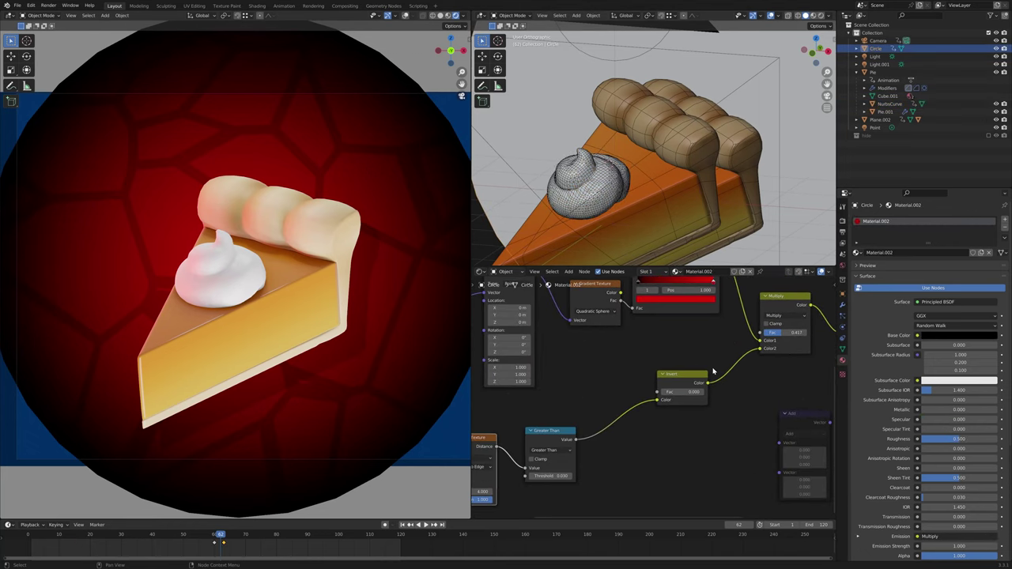
middle_drag(571, 411, 658, 386)
click(506, 467)
middle_drag(506, 479, 580, 455)
scroll(580, 456, up, 1)
drag(222, 538, 314, 544)
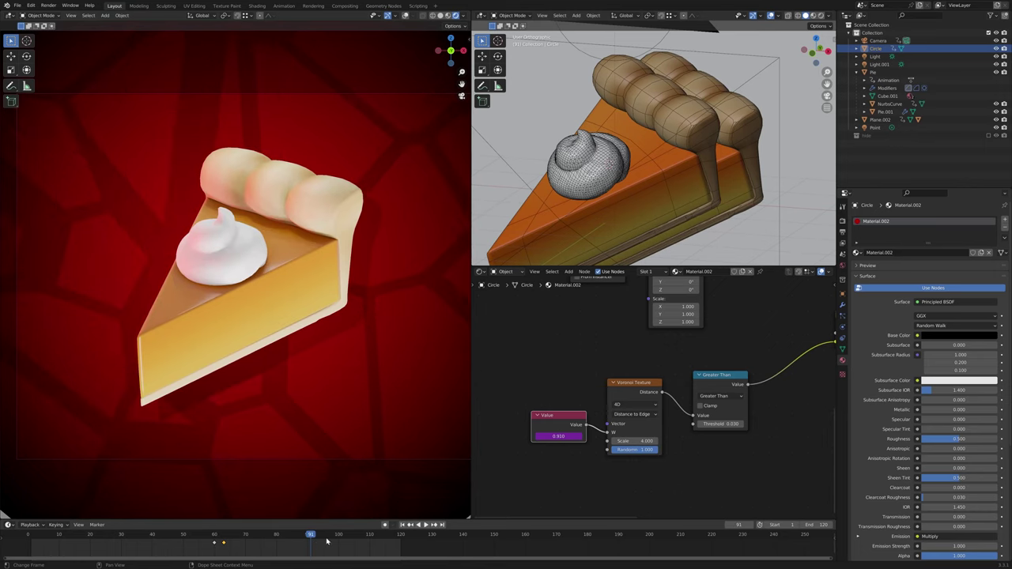
Step: Select the pie's outer shell Pie.001, examine its transparency and culling settings, and move the playhead back before opening another property category
click(363, 225)
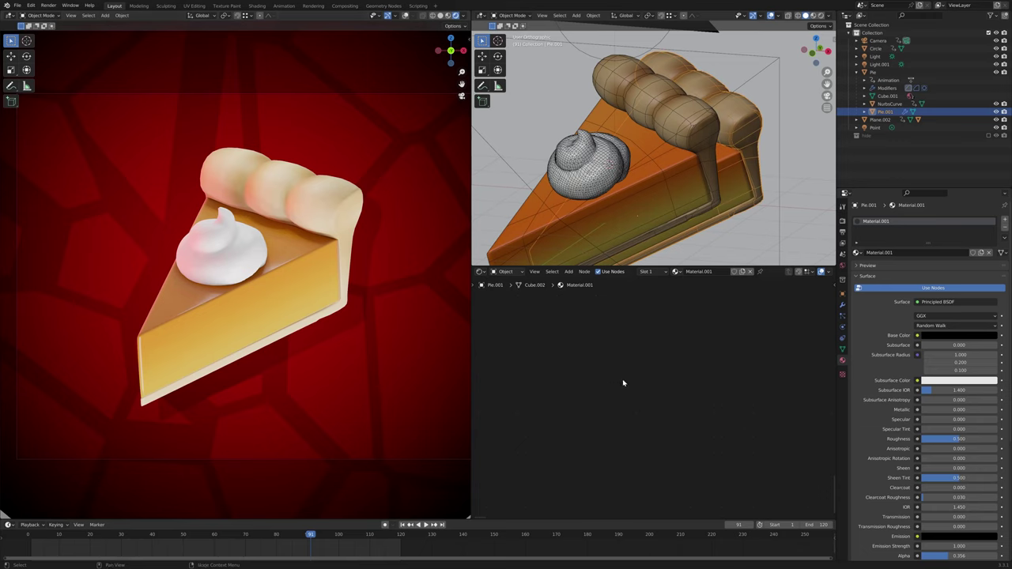
scroll(924, 382, down, 3)
scroll(923, 383, down, 2)
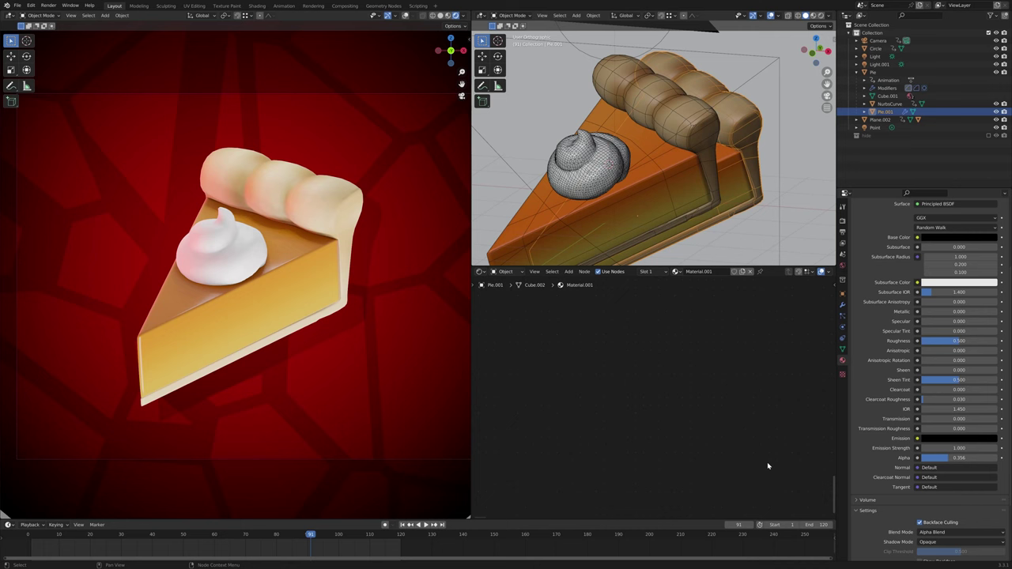
click(289, 534)
click(843, 231)
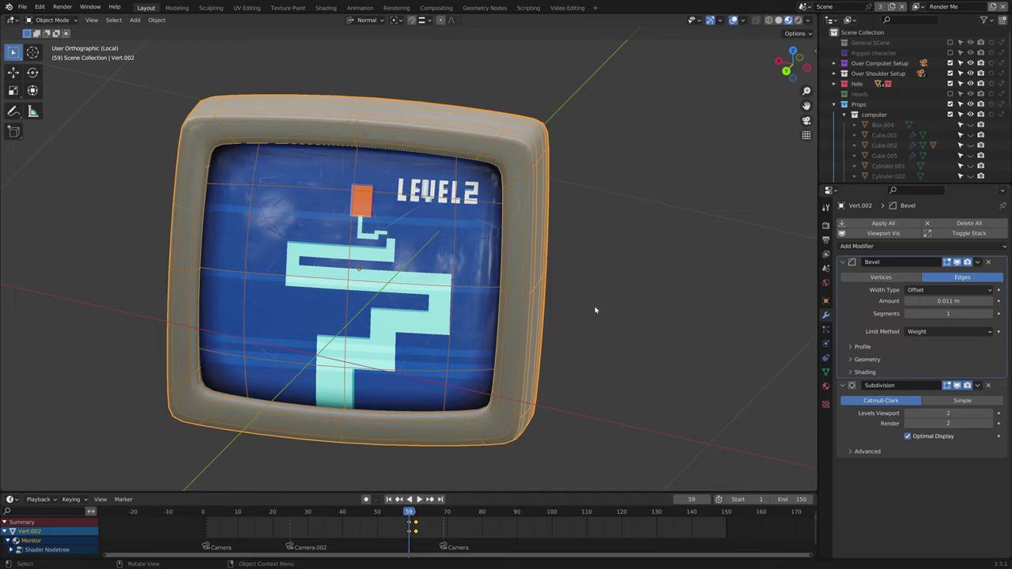
Step: Split the viewport beside the monitor and show its Monitor material in a Shader Editor, focused on the ImageGame_02_0001-0120.mp4 texture node
middle_drag(594, 308, 519, 201)
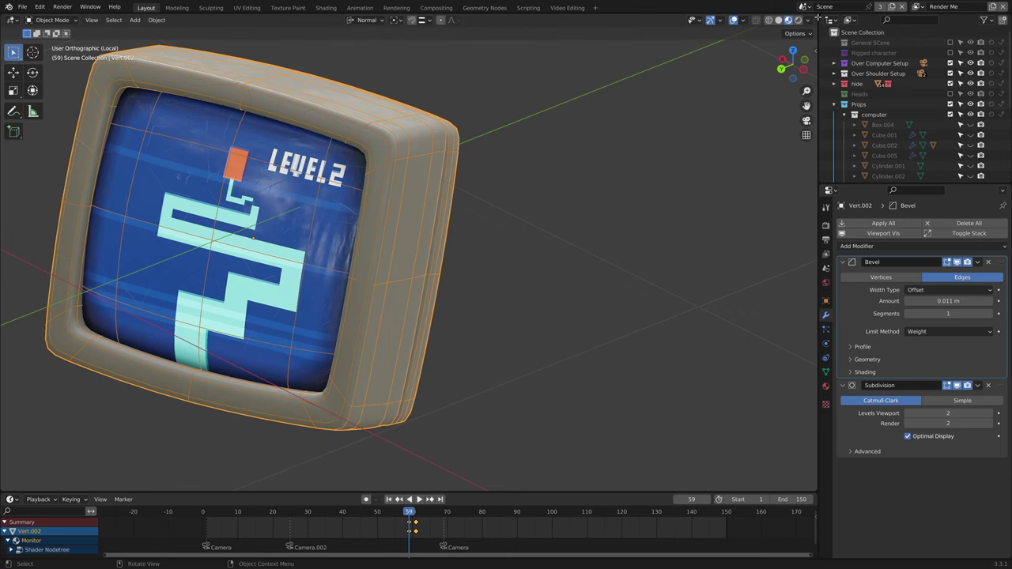
drag(813, 16, 389, 31)
click(401, 20)
click(448, 115)
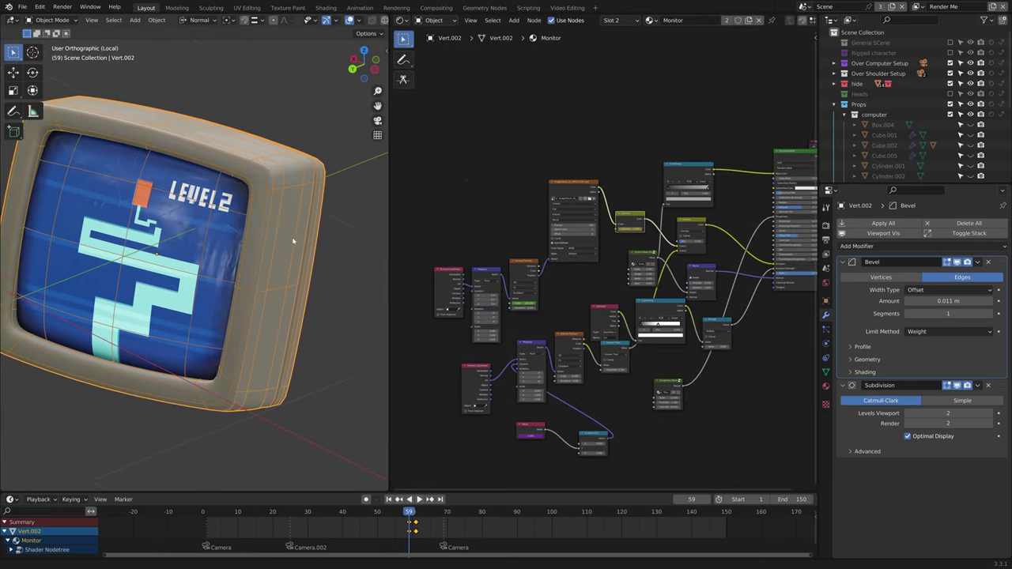
scroll(653, 187, up, 5)
middle_drag(688, 210, 722, 162)
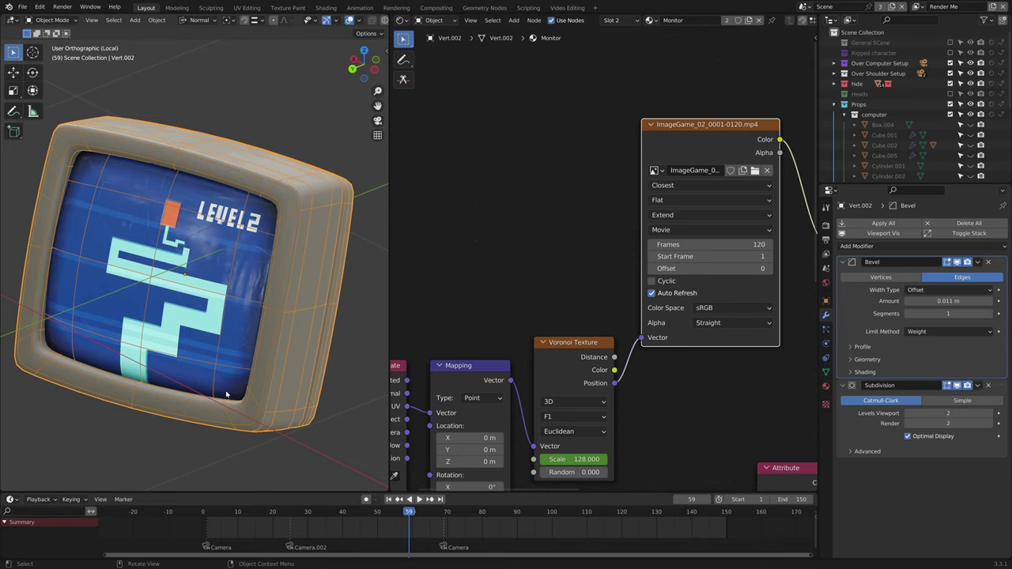
Step: Move to frame 72 and try a Voronoi Texture scale of about 32.45 for the screen's pixelation
middle_drag(395, 388, 490, 272)
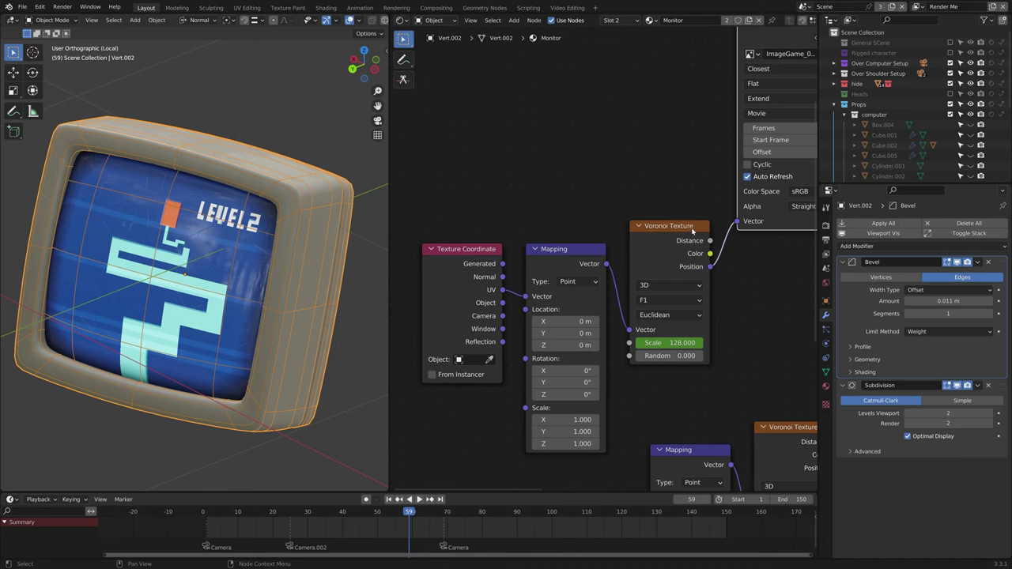
scroll(244, 280, up, 1)
middle_drag(244, 280, 254, 278)
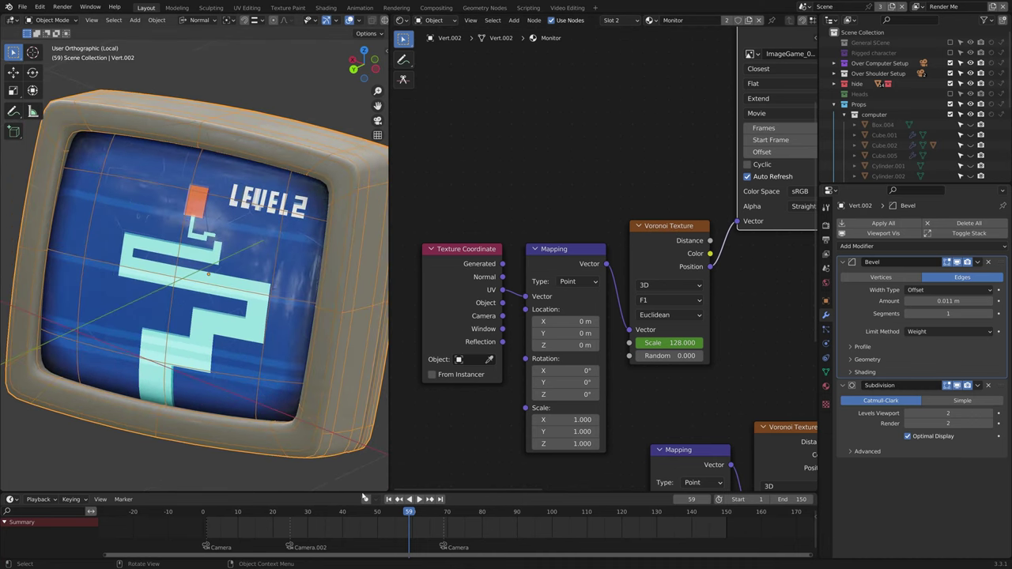
click(454, 514)
shift+drag(669, 343, 721, 344)
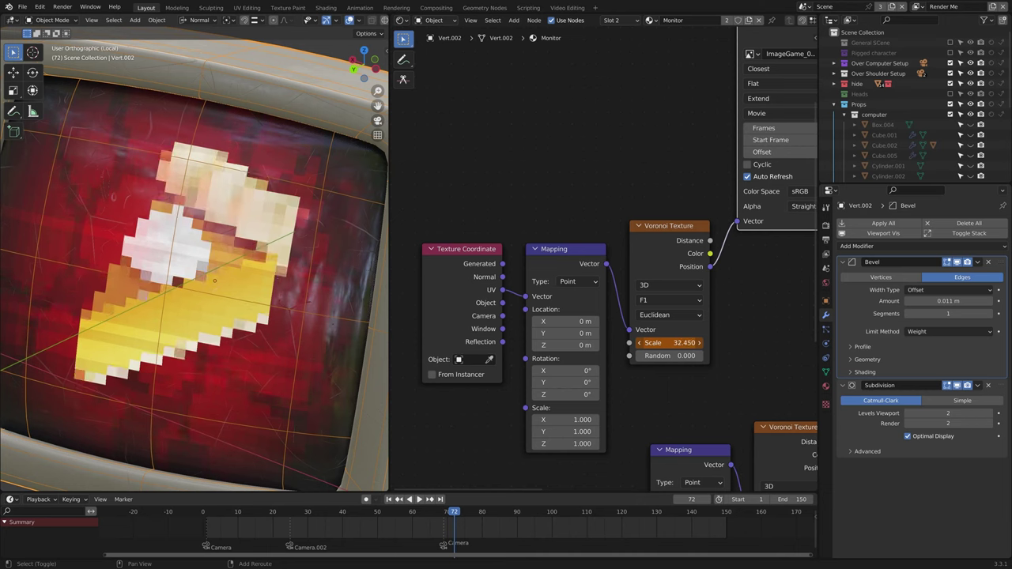
Step: Set the game movie texture's interpolation to Closest and inspect the pixelated pie on the monitor screen up close
scroll(695, 308, down, 2)
middle_drag(709, 290, 572, 422)
scroll(642, 344, up, 6)
middle_drag(649, 264, 654, 312)
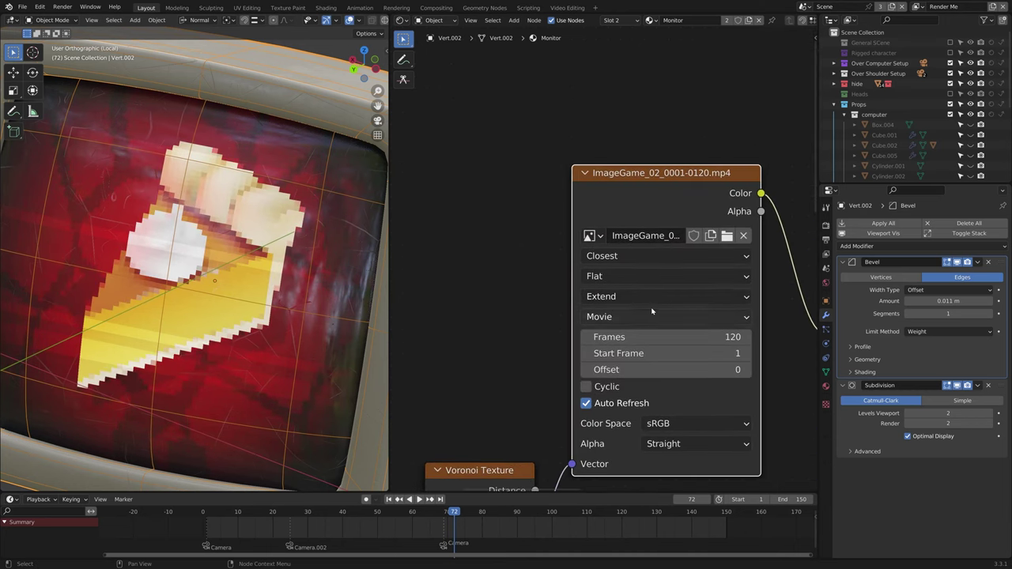
click(618, 256)
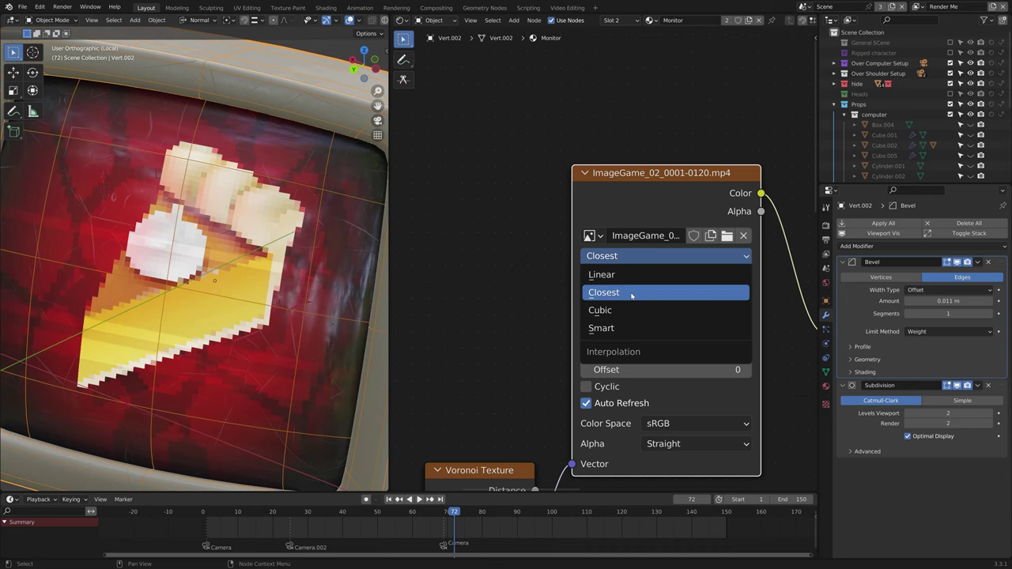
click(630, 292)
scroll(274, 212, up, 5)
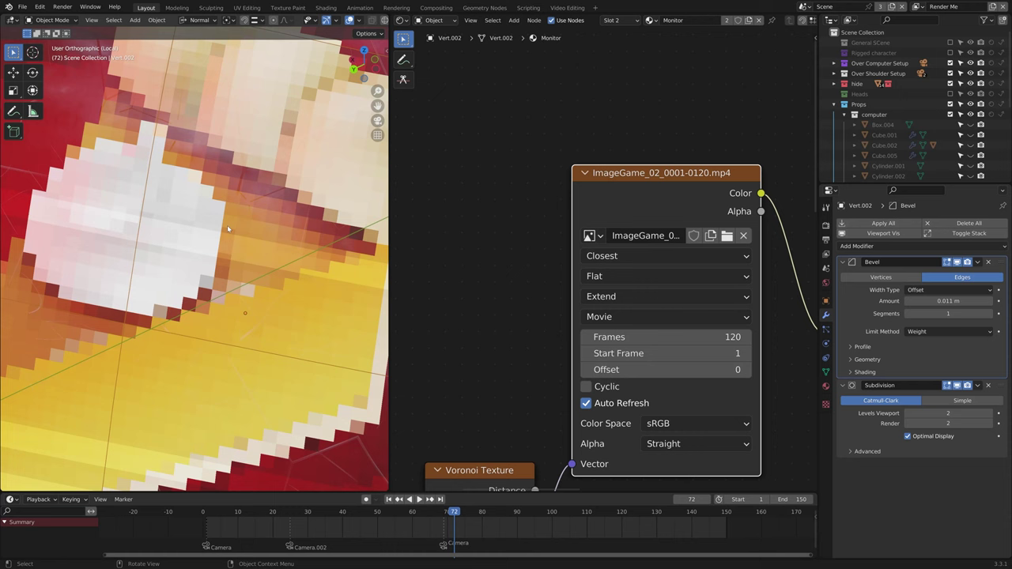
scroll(250, 192, down, 3)
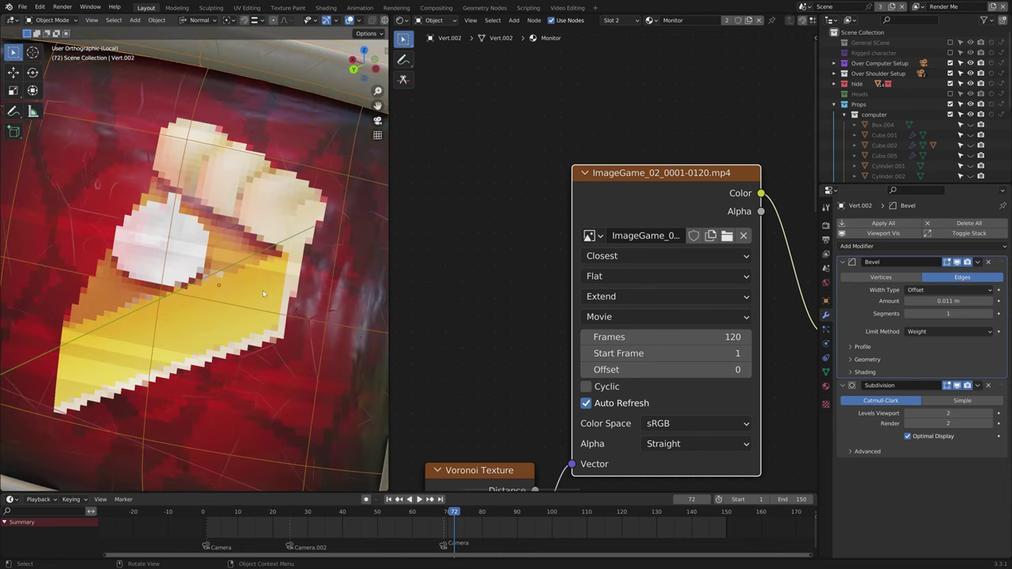
scroll(307, 283, down, 4)
scroll(632, 322, down, 5)
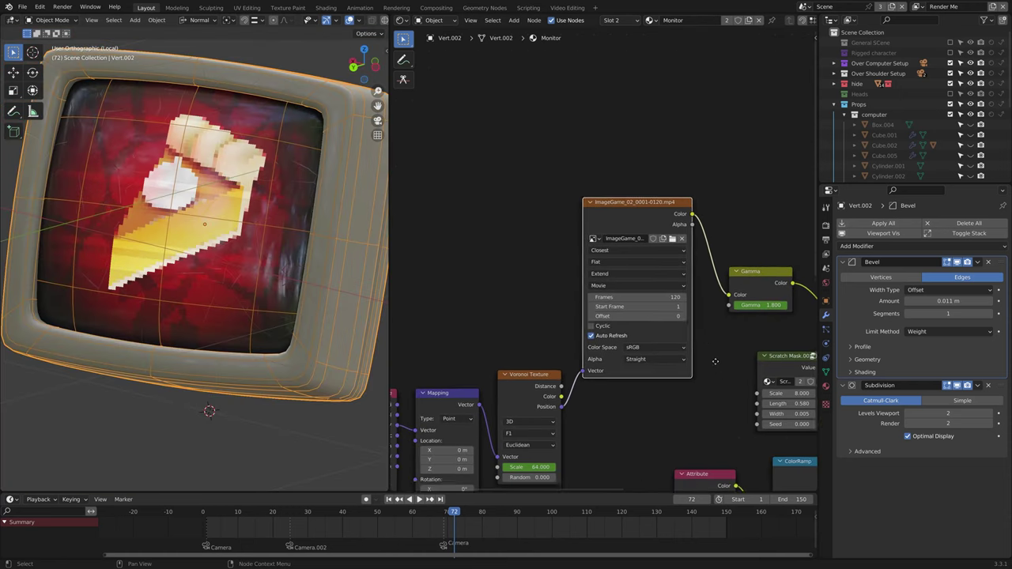
Step: Play the monitor's game footage in reverse and stop it at frame 40 for a closer look at the shader nodes
key(shift+ctrl+space)
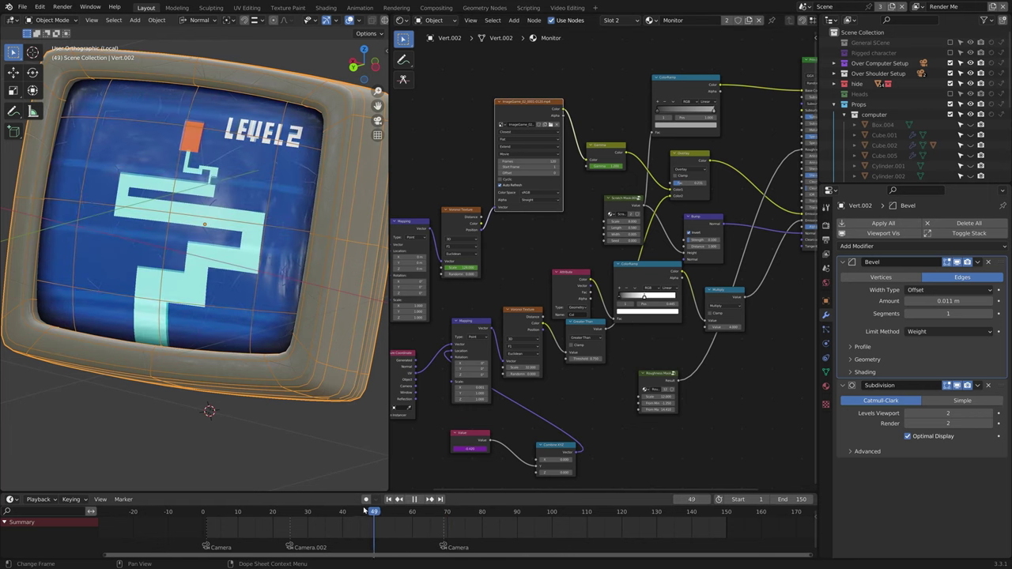
key(space)
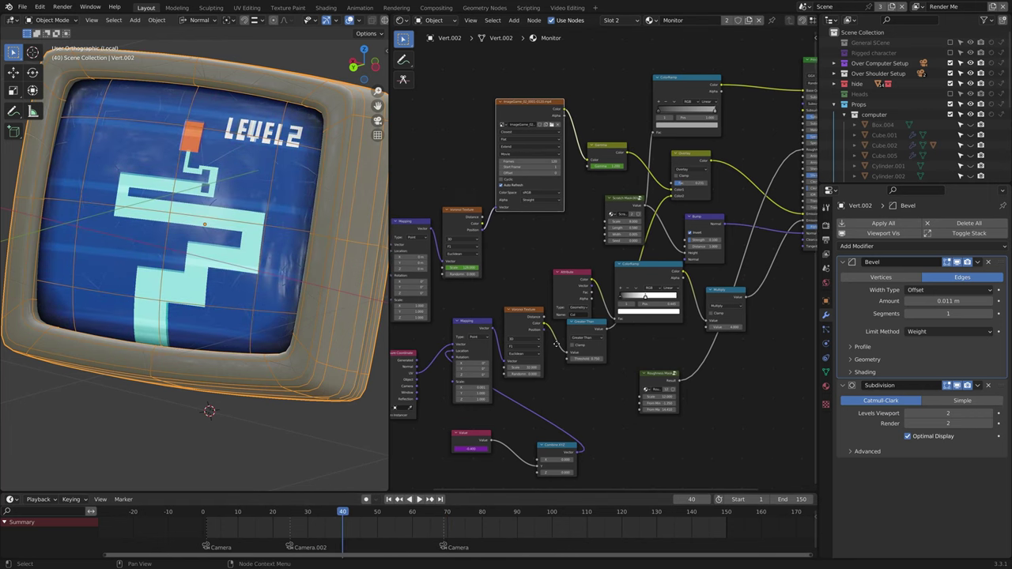
scroll(581, 348, up, 2)
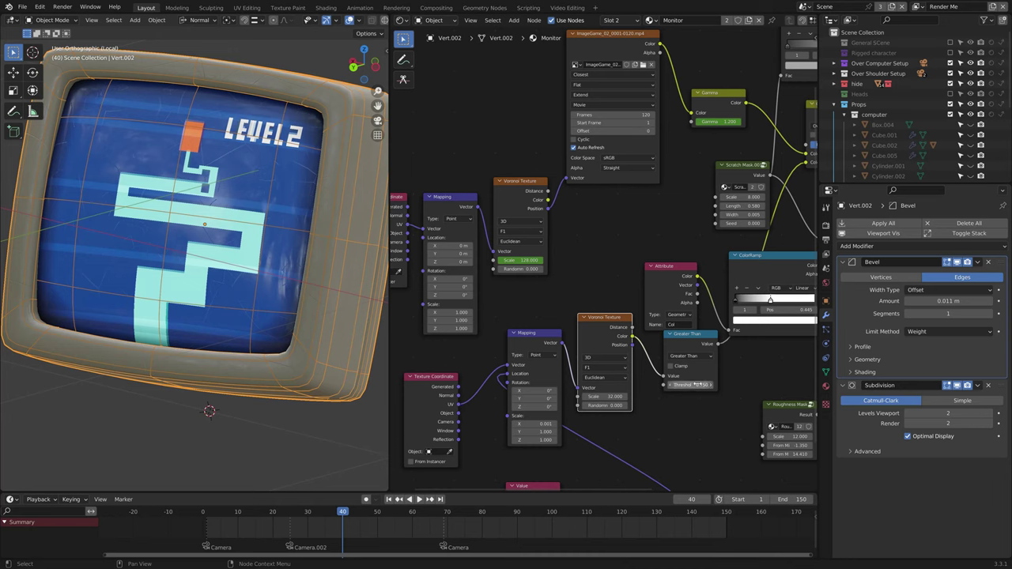
Step: Try a different threshold on the Greater Than node, undo it, and move the node slightly lower beside the second Voronoi Texture
mouse_move(689, 385)
mouse_down()
mouse_move(647, 385)
mouse_move(700, 386)
mouse_up()
key(ctrl+z)
drag(689, 341, 687, 359)
middle_drag(687, 359, 567, 276)
Step: Preview the Roughness Mask node and the Scratch Mask node in turn on the monitor's surface
click(670, 326)
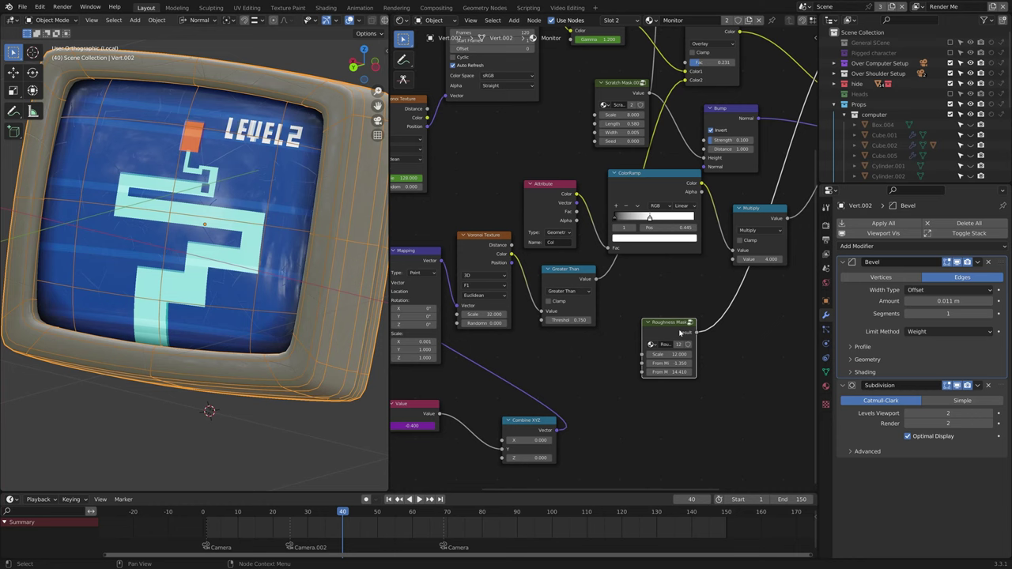
ctrl+shift+click(665, 334)
middle_drag(639, 174, 586, 357)
ctrl+shift+click(572, 278)
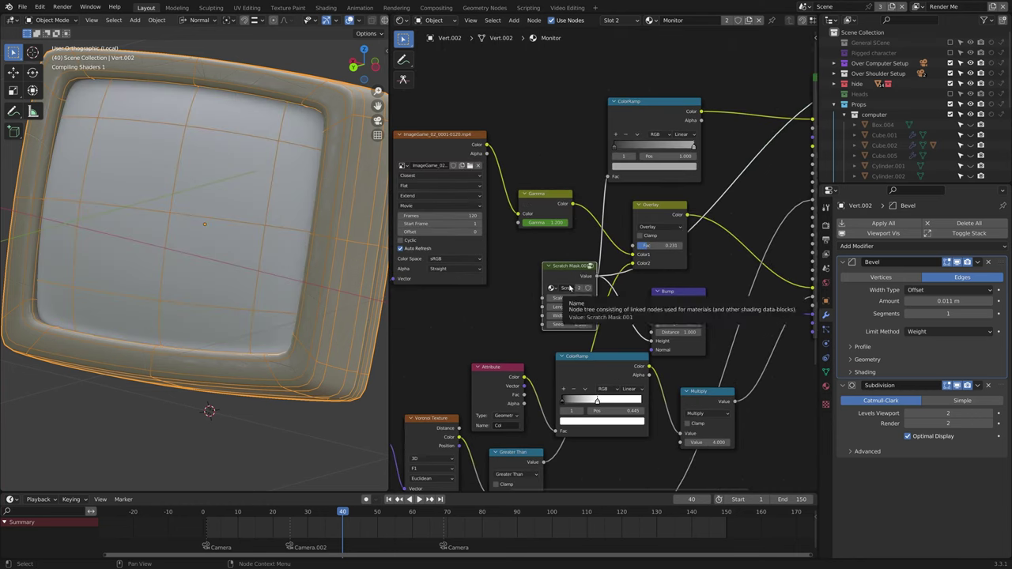
middle_drag(691, 235, 581, 282)
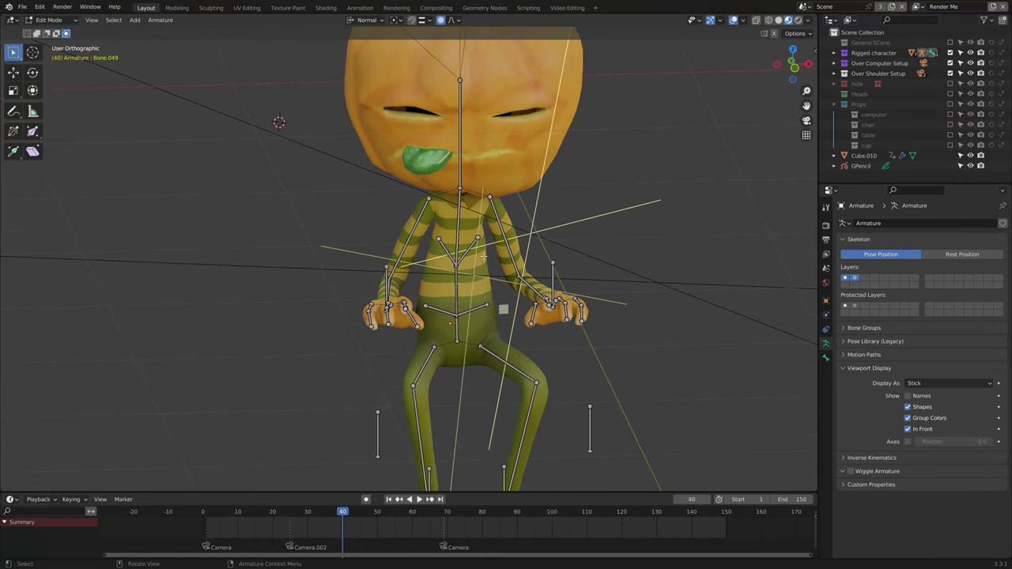
Step: Select the armature's chest and hip bones in Edit Mode, switch to posing, and pick the hand's control bone
click(469, 249)
shift+click(448, 252)
shift+click(473, 309)
key(ctrl+Tab)
click(382, 295)
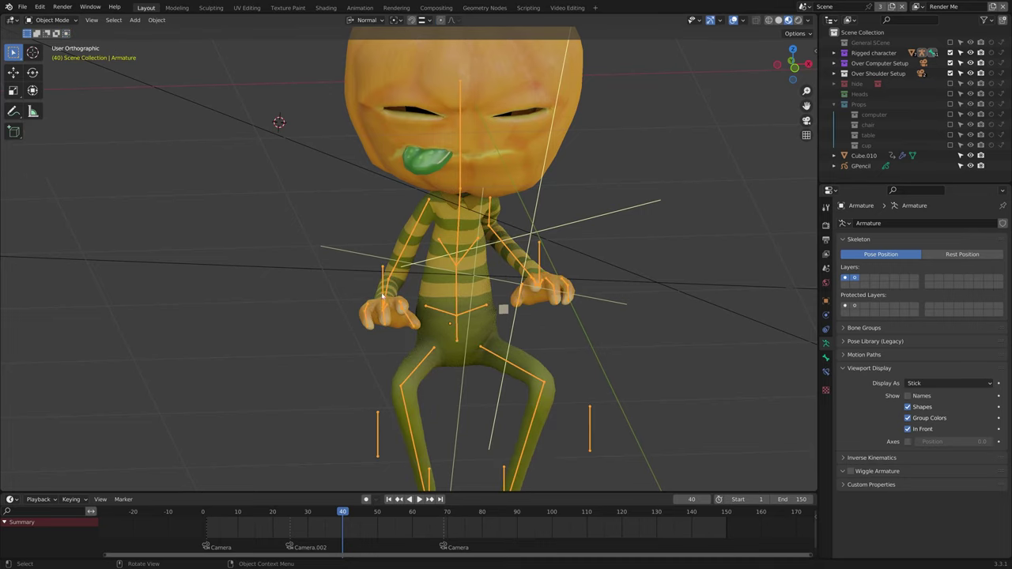
Step: Select the hand mesh Retopo_Tube.002 and bring the whole rigged pumpkin character into view
middle_drag(547, 274, 532, 326)
click(531, 334)
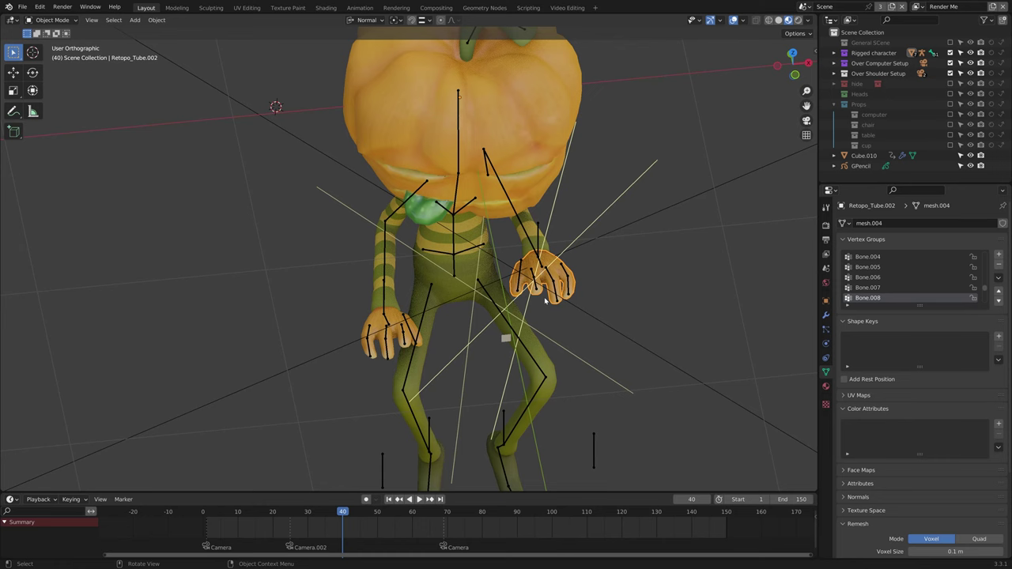
scroll(543, 298, down, 2)
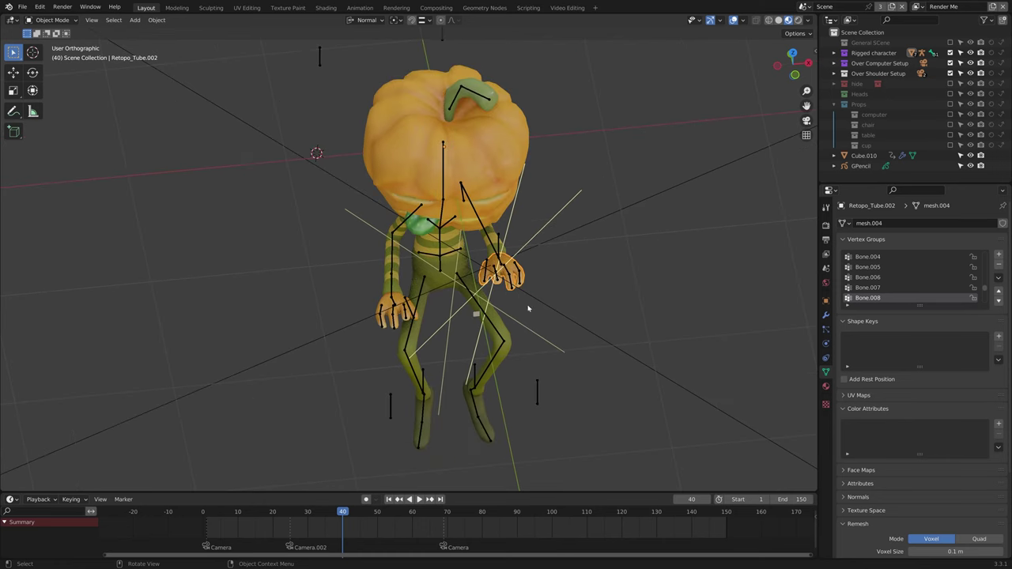
Step: Try moving the hand control bone Bone.043 to test how the arm follows, and cancel the move
middle_drag(528, 306, 542, 262)
scroll(543, 261, up, 1)
click(494, 250)
key(g)
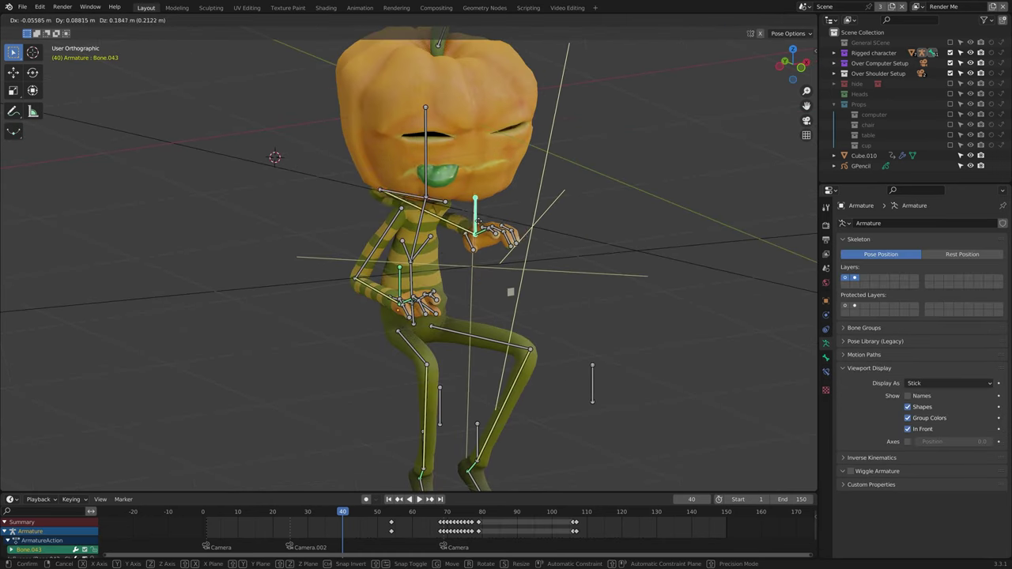
right_click(510, 327)
Step: Try moving the foot control bone Bone.045 and the knee target bone in front of the leg, cancelling both moves
click(478, 435)
key(g)
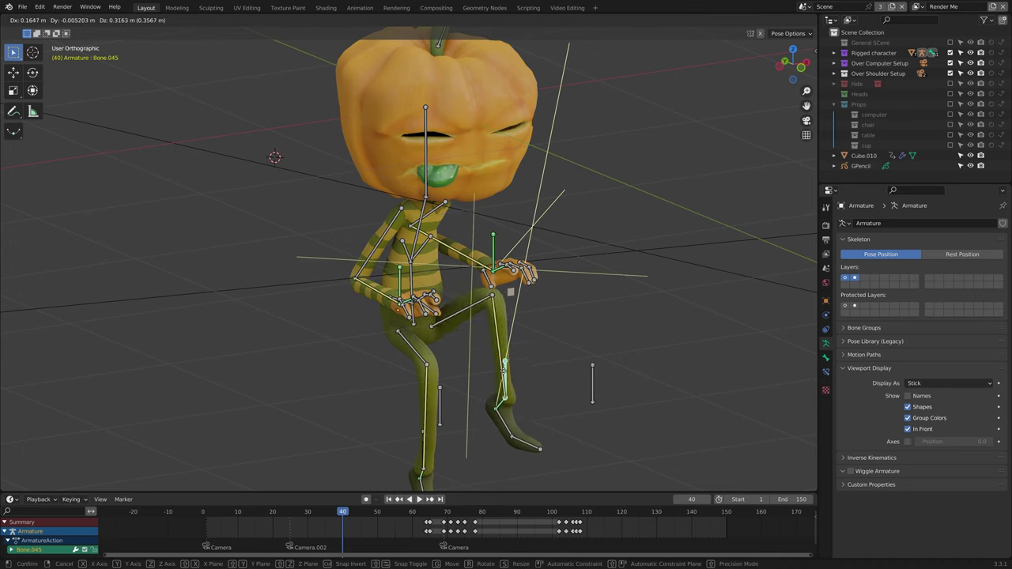
key(Escape)
click(593, 383)
key(g)
key(Escape)
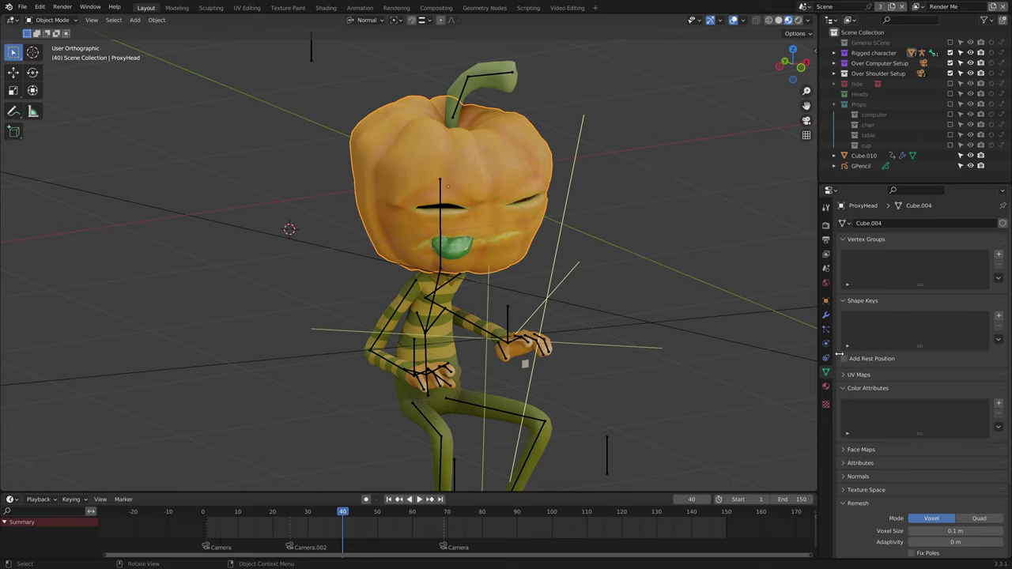
Step: Run through the timeline, stop at frame 55, and show the GeometryNodes modifier of ProxyHead
drag(312, 512, 402, 534)
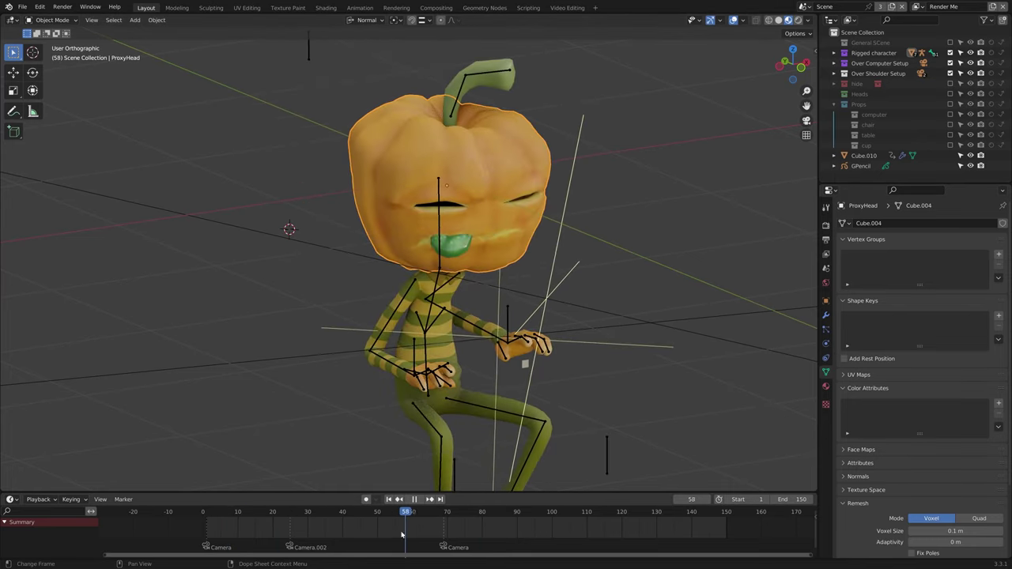
key(Escape)
click(826, 315)
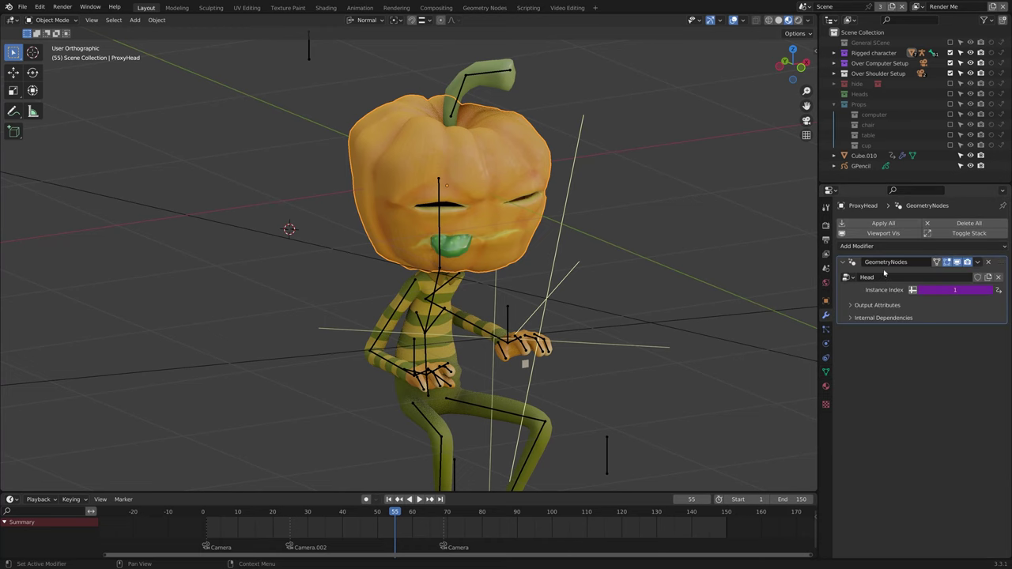
Step: Switch to the browser, read the Twitter thread about the head-switching setup, and open the related Instagram page
key(alt+Tab)
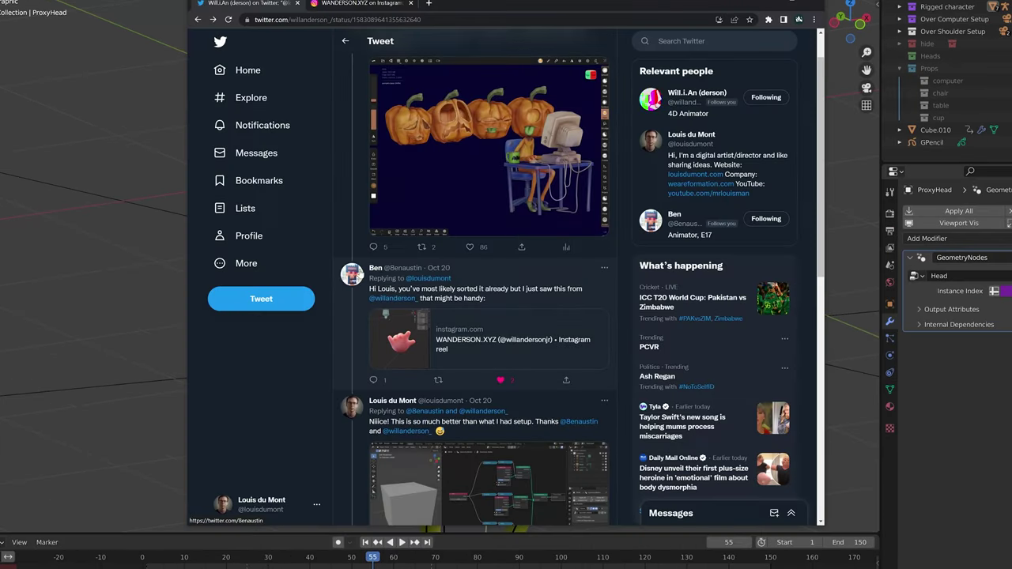
scroll(392, 297, down, 2)
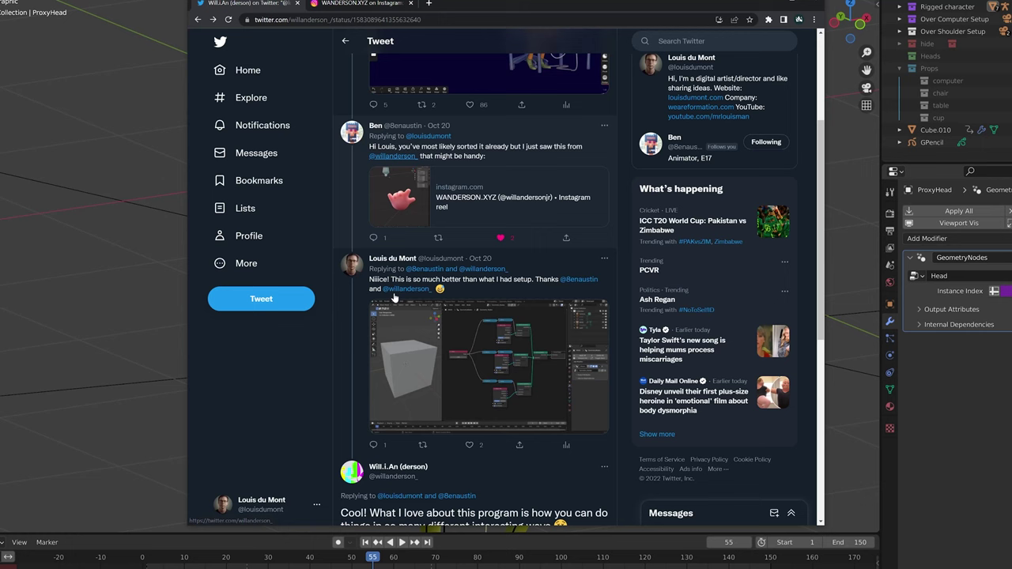
scroll(415, 262, down, 2)
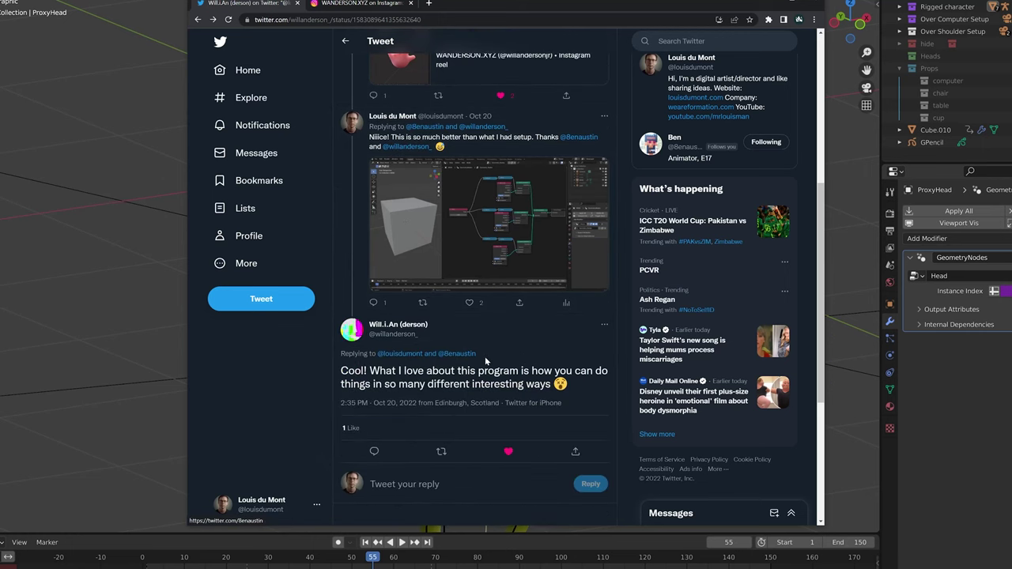
scroll(513, 353, up, 3)
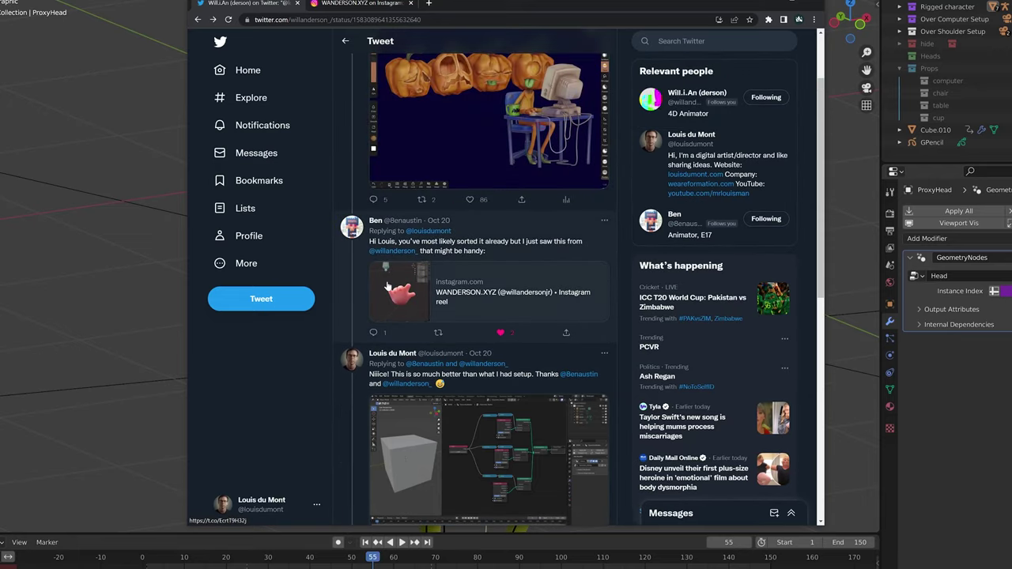
click(368, 7)
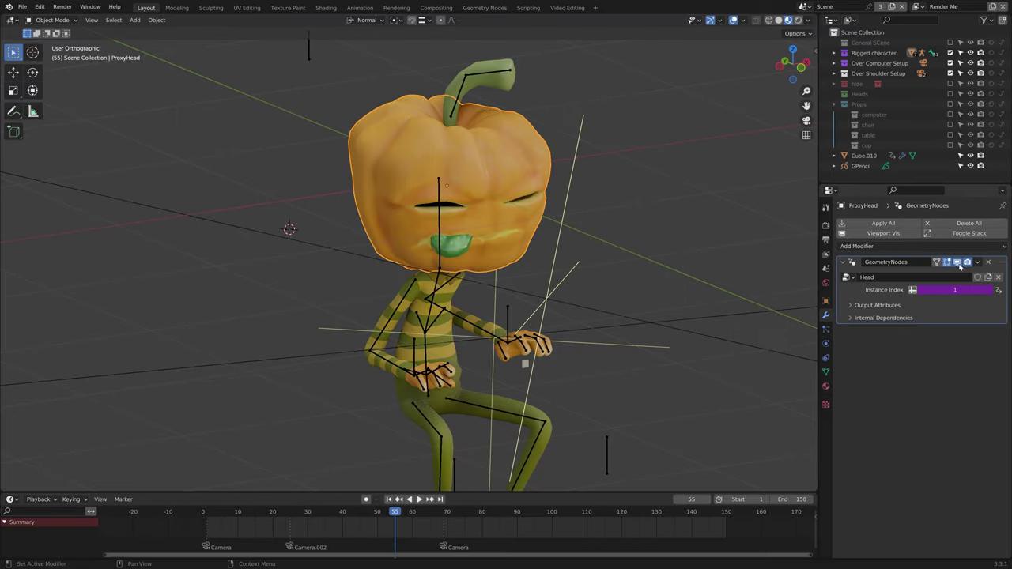
Step: Turn the GeometryNodes modifier's viewport display off to reveal ProxyHead's base mesh, and turn it back on
click(958, 262)
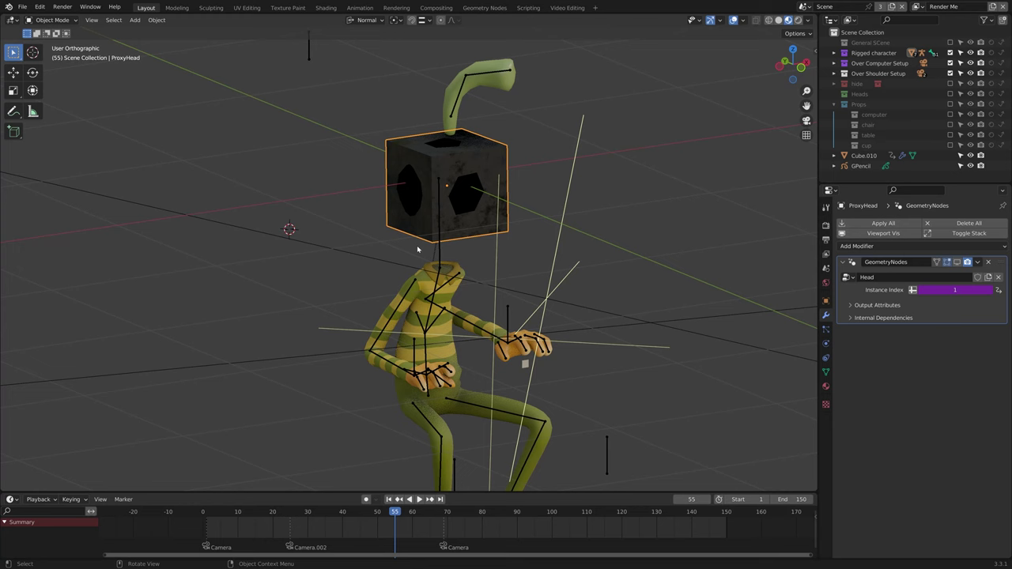
click(958, 263)
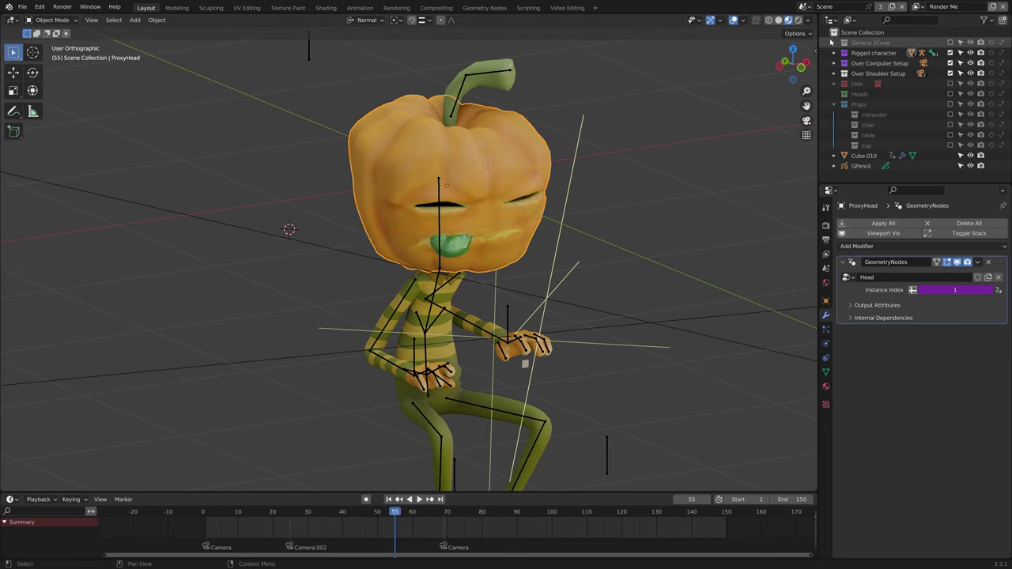
Step: Examine the Head node tree, from the Mesh Line and Collection Info nodes to Instance on Points and its Instance Index input
click(535, 108)
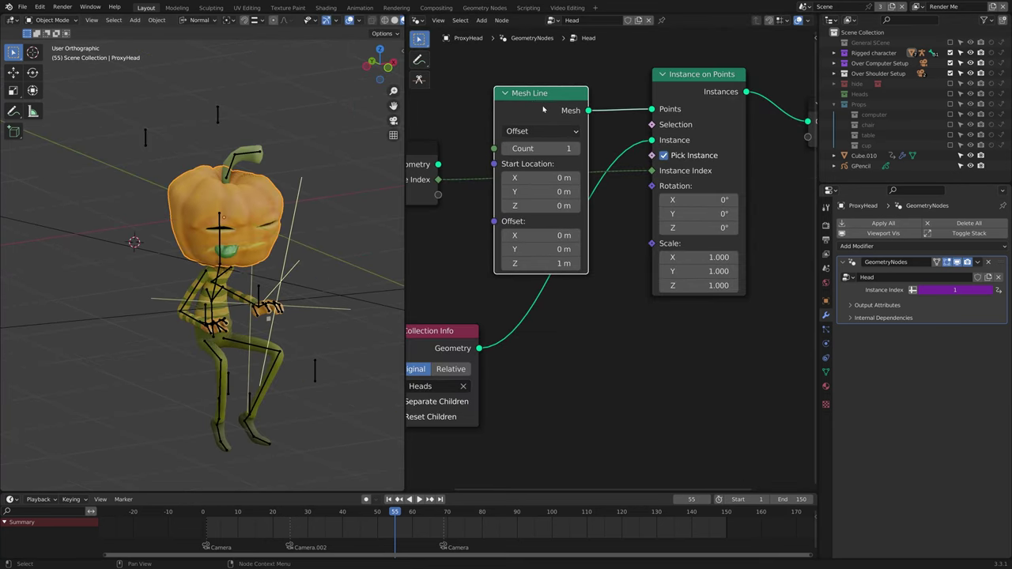
scroll(267, 231, up, 3)
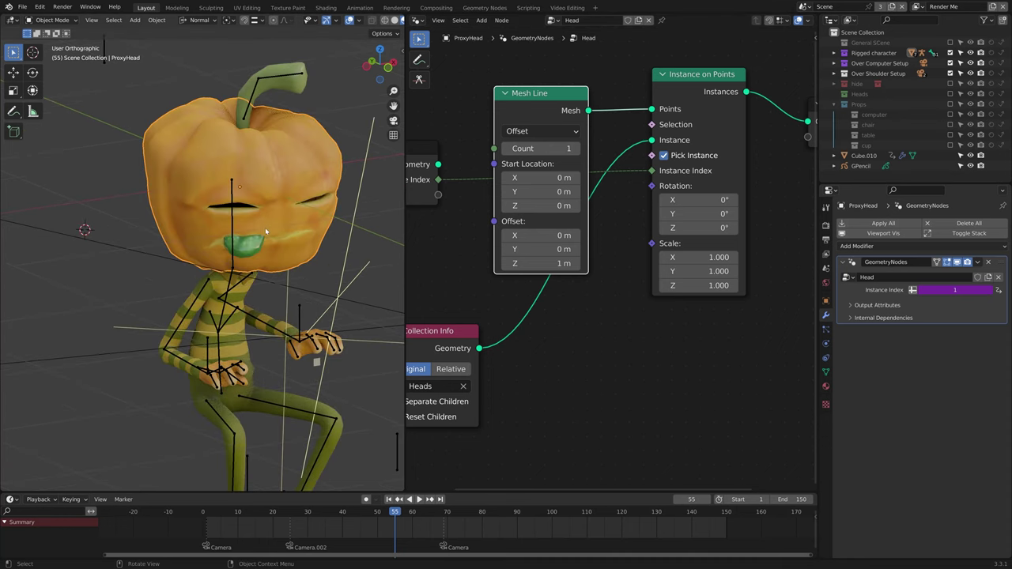
drag(535, 93, 542, 95)
middle_drag(543, 95, 641, 86)
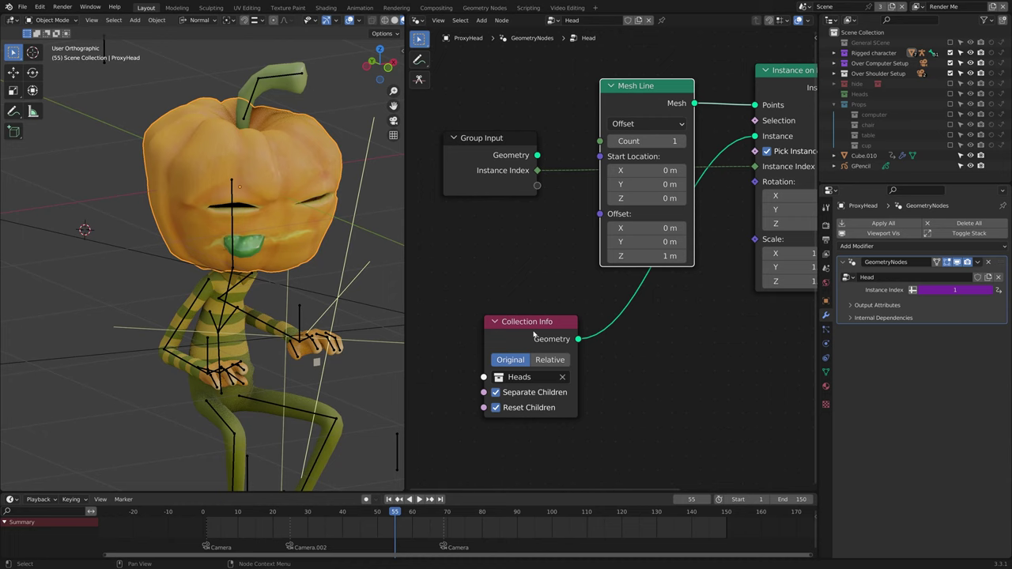
middle_drag(736, 265, 703, 286)
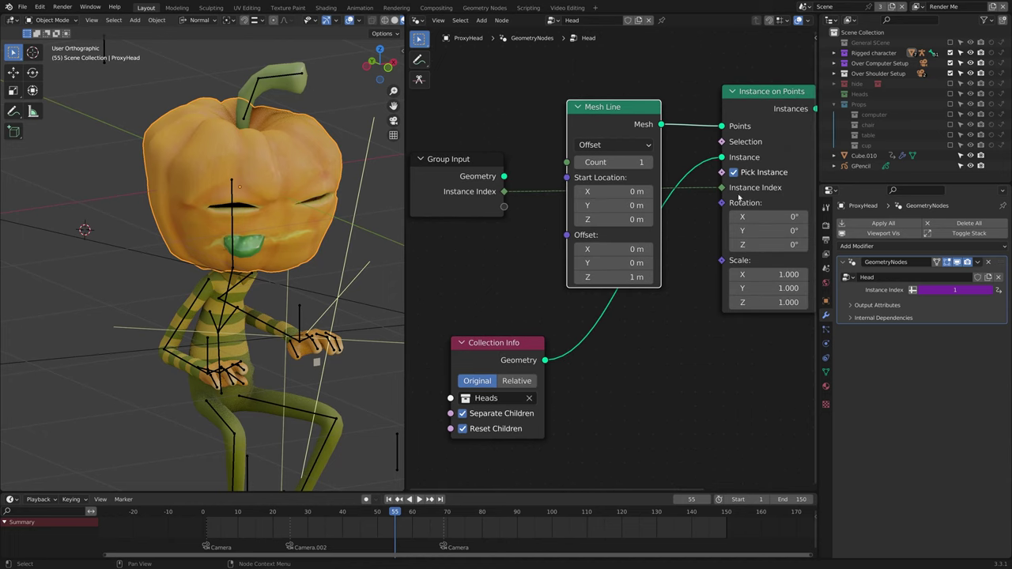
Step: Enable the Heads collection and select its Default, Focus, Phew and Surprise heads in turn
click(951, 94)
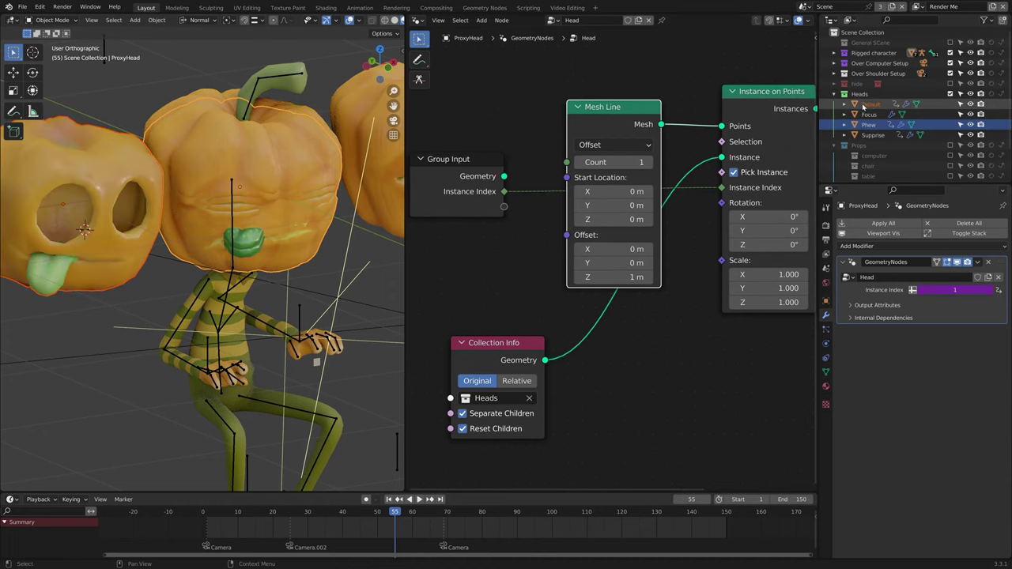
click(869, 106)
click(868, 115)
click(872, 125)
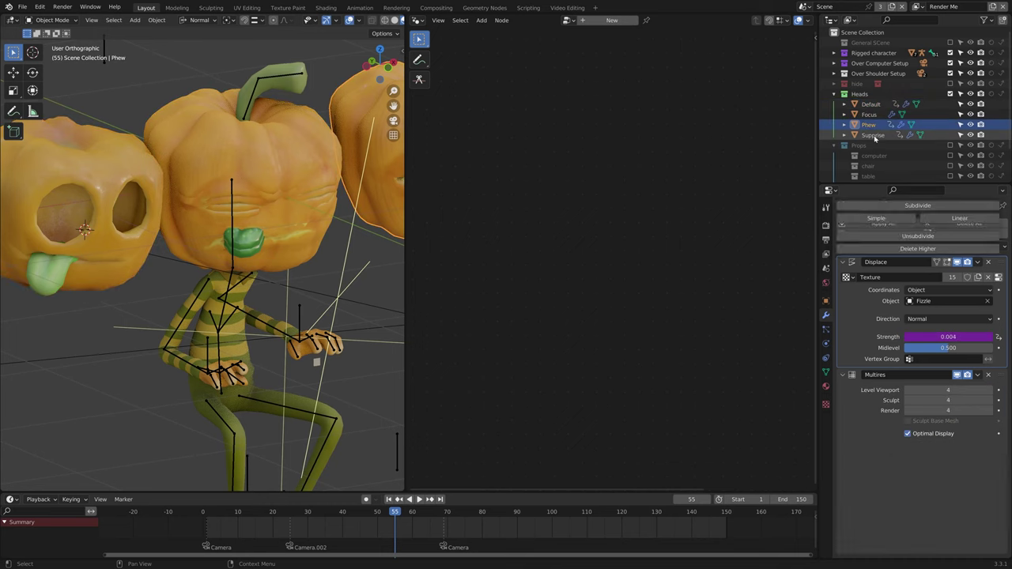
click(874, 136)
click(873, 125)
click(873, 115)
click(875, 106)
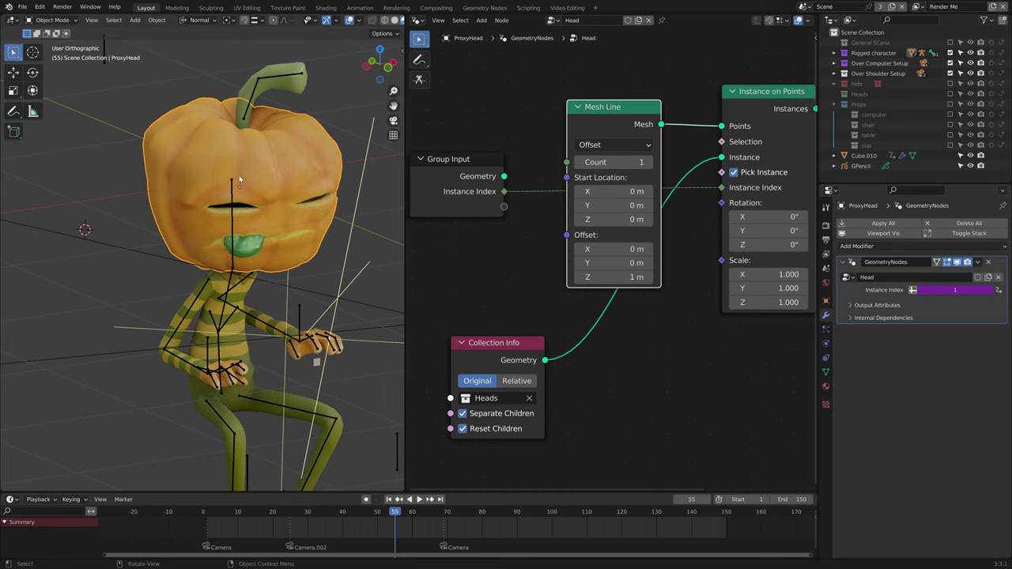
Step: In Pose Mode, move the control bone Bone.048 above the head by about 0.041, -0.042 and -0.058 m to switch the expression head
scroll(225, 90, down, 2)
shift+middle_drag(226, 90, 230, 119)
click(230, 120)
key(ctrl+Tab)
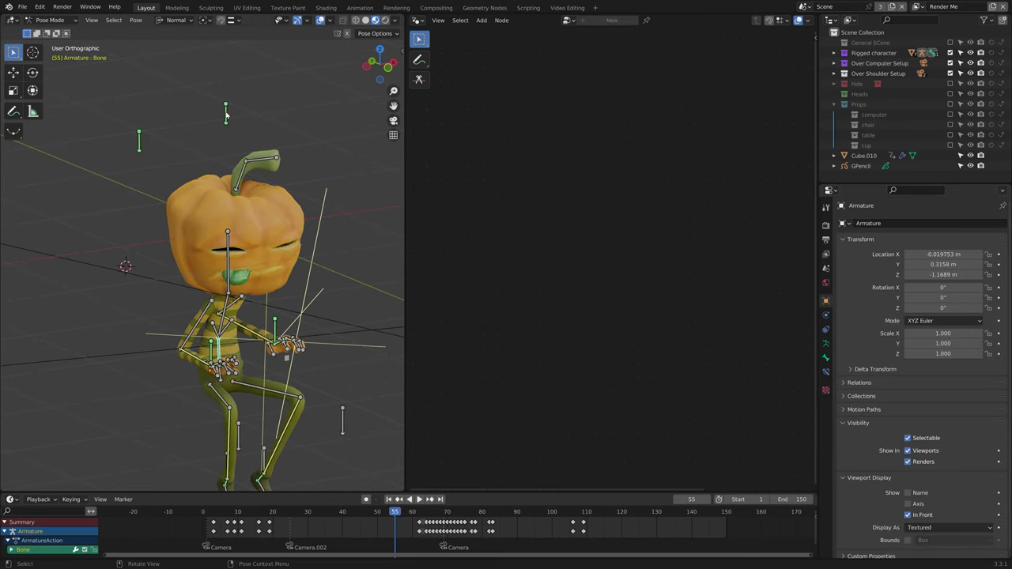
scroll(227, 114, up, 2)
key(g)
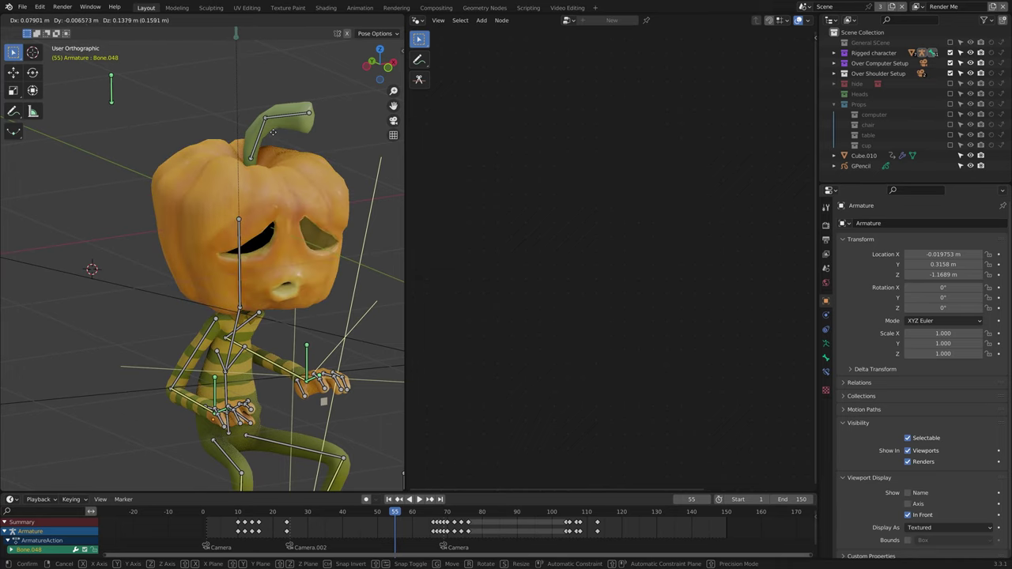
click(271, 175)
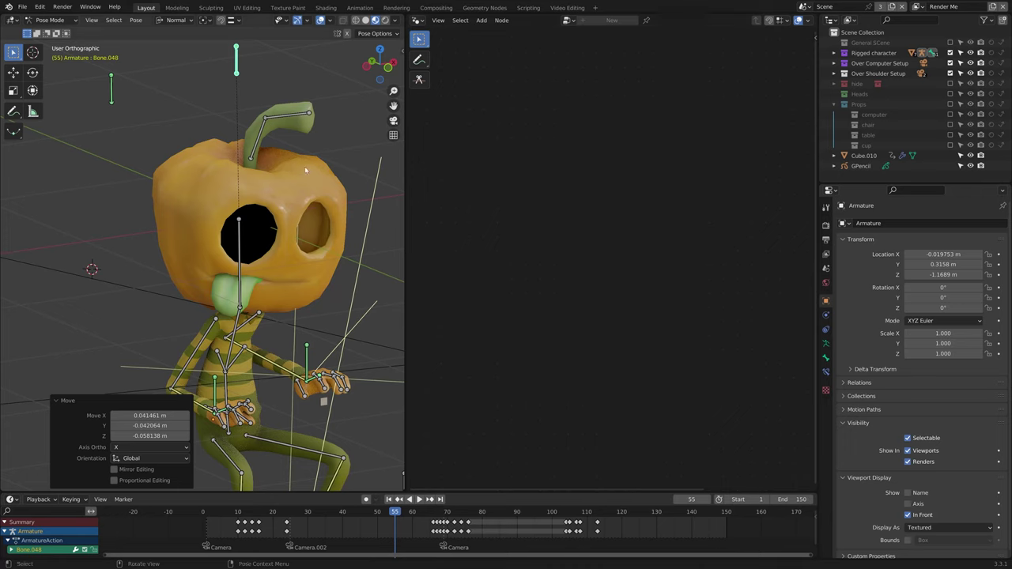
Step: Try scaling up the control bone Bone.048, and cancel the scaling
key(s)
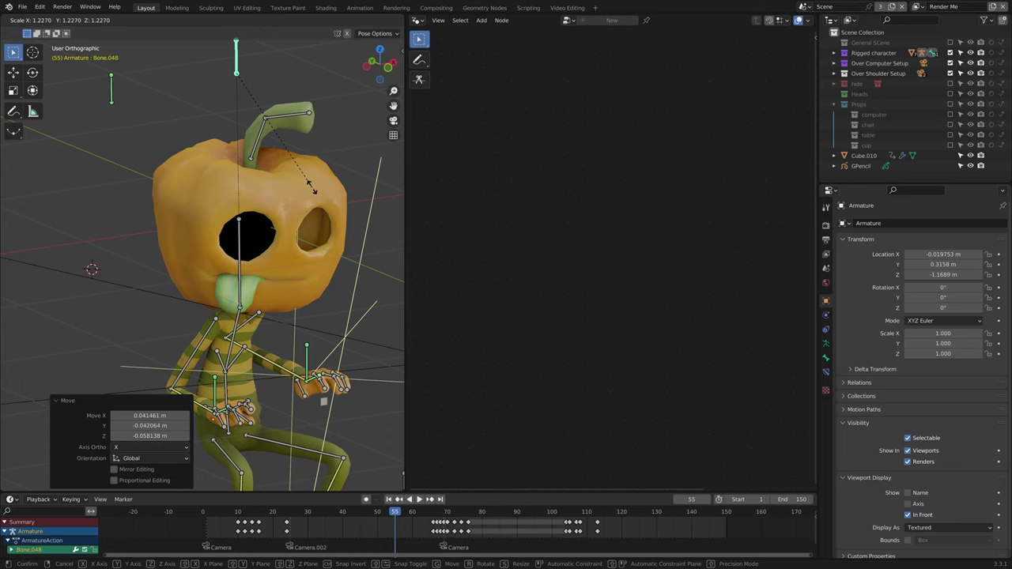
right_click(337, 232)
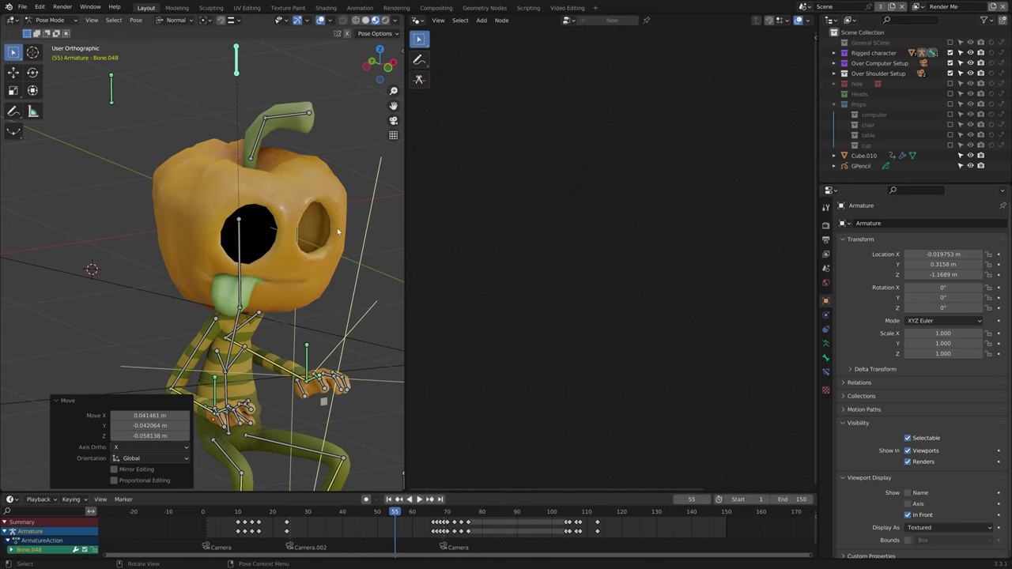
Step: Maximize the 3D viewport and try moving the second control bone Bone.049 above the head, cancelling the move
key(ctrl+space)
click(368, 237)
key(g)
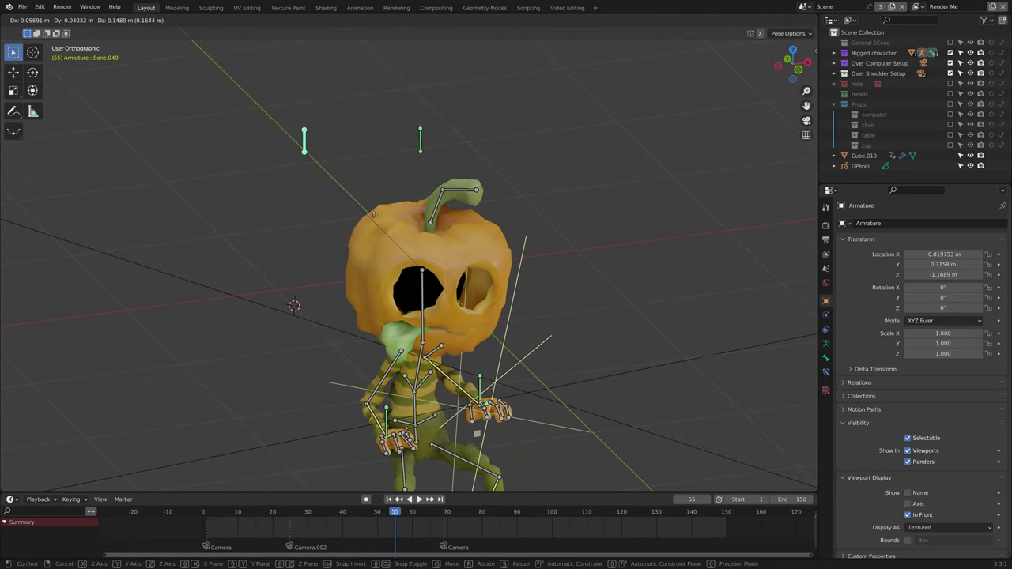
right_click(392, 209)
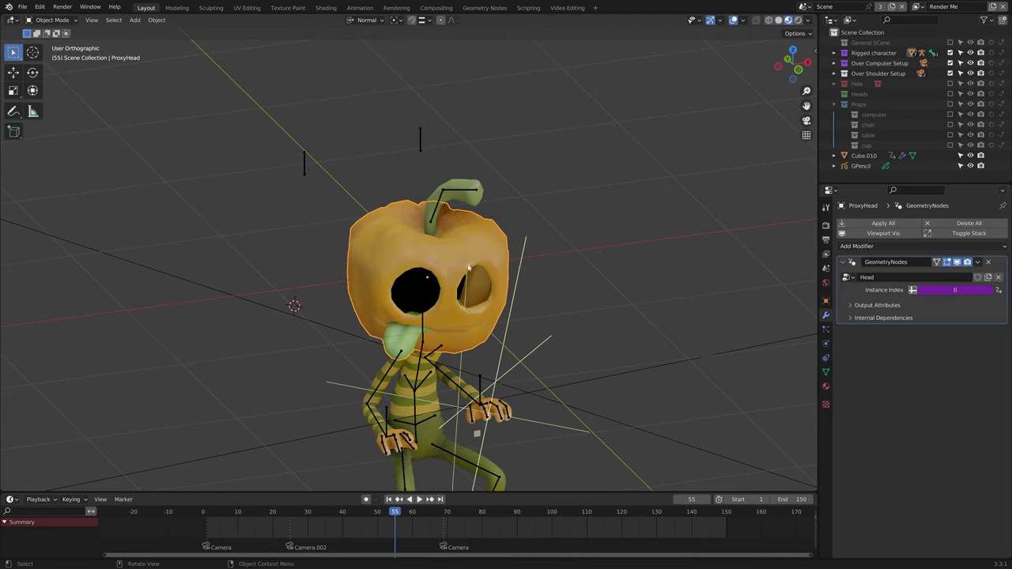
Step: Examine the striped body's Displace modifier and its Clouds texture, and play the animation from its start
click(998, 304)
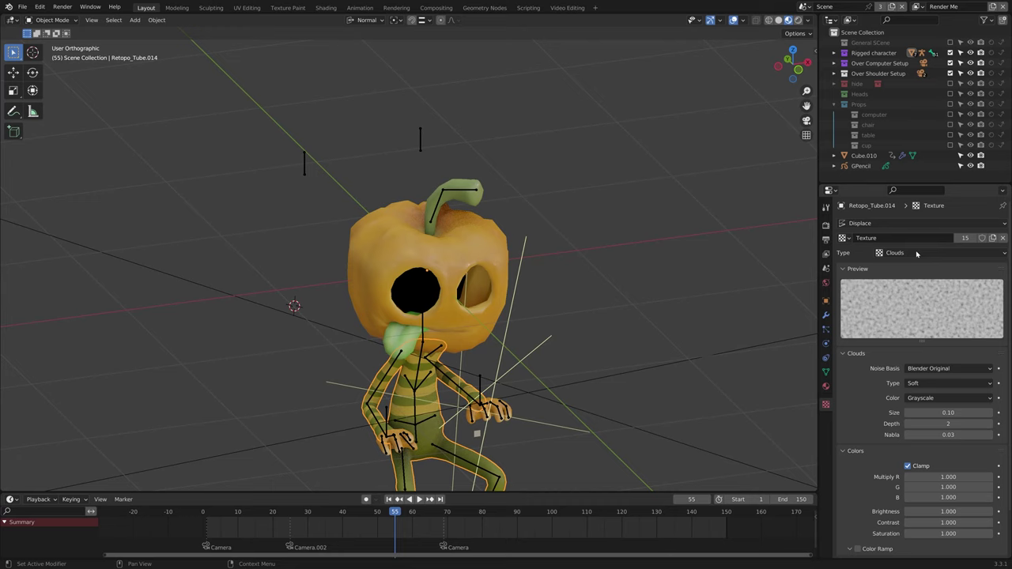
click(826, 315)
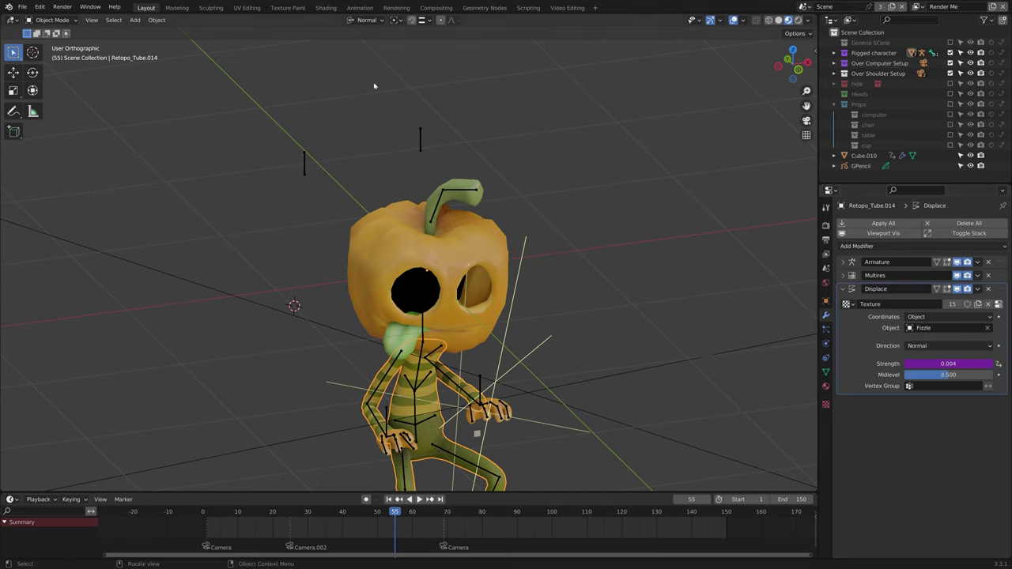
scroll(464, 338, up, 6)
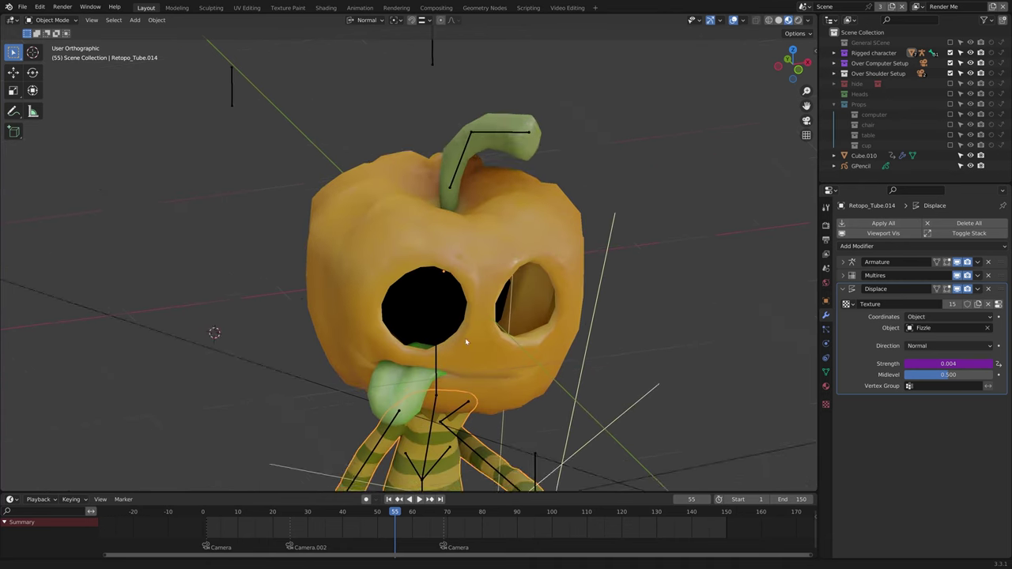
drag(389, 510, 200, 497)
key(space)
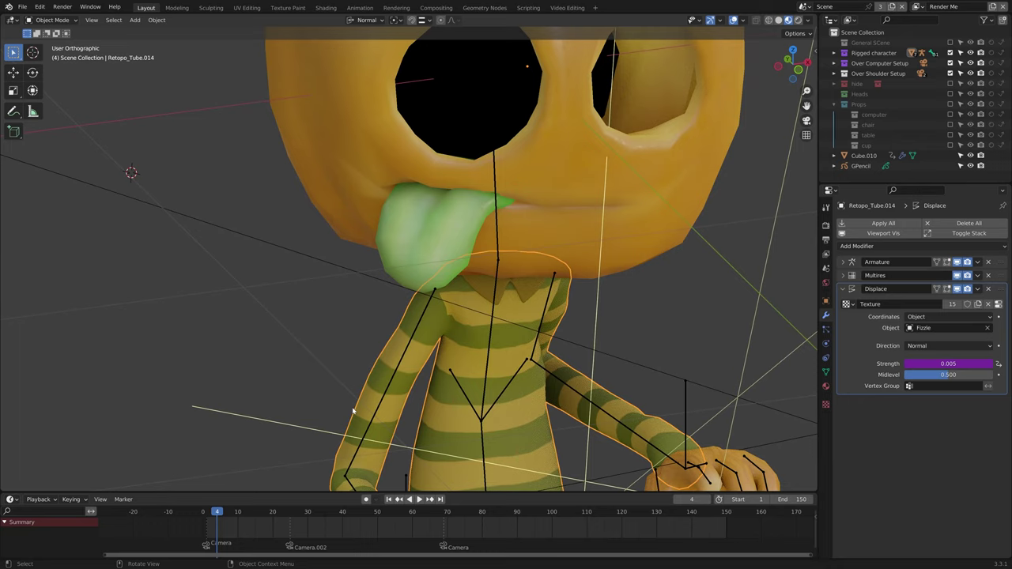
scroll(455, 316, down, 7)
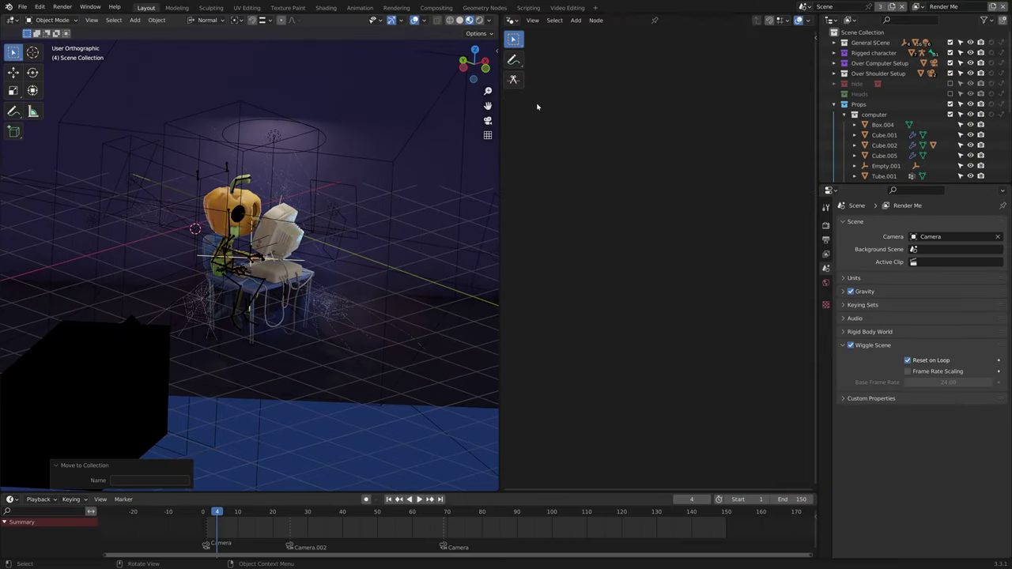
Step: Change the node editor beside the 3D viewport to a Shader Editor displaying the World nodes
click(510, 20)
click(554, 110)
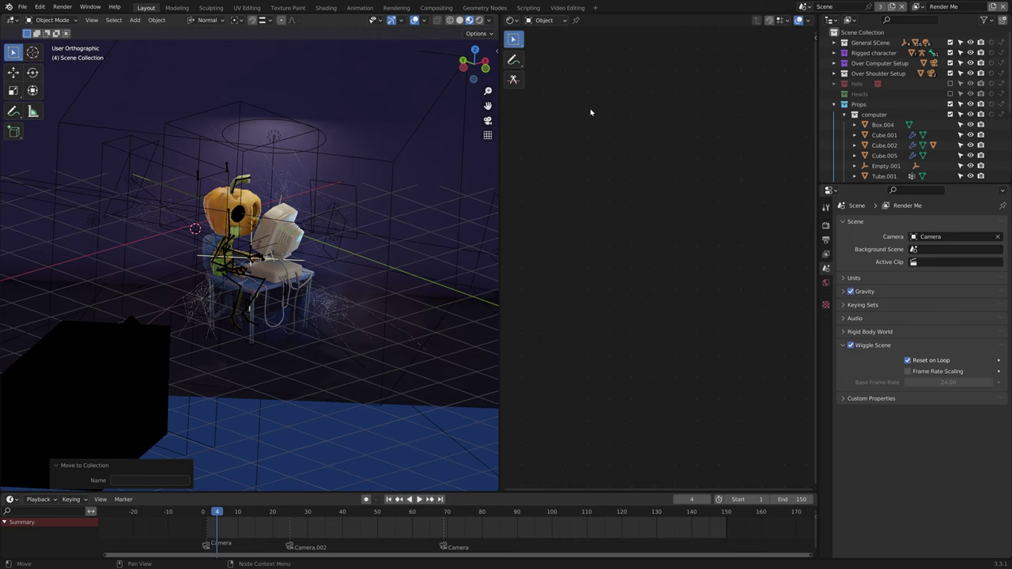
click(546, 20)
click(546, 43)
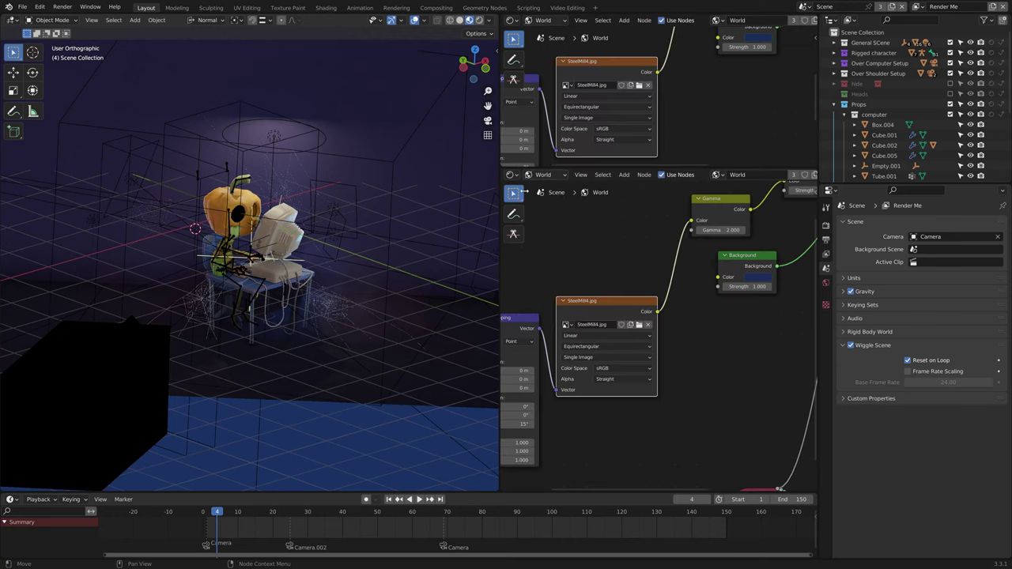
Step: Turn the lower World node area into an Image Editor, display SteelMill4.jpg in it, and resize the area
click(512, 174)
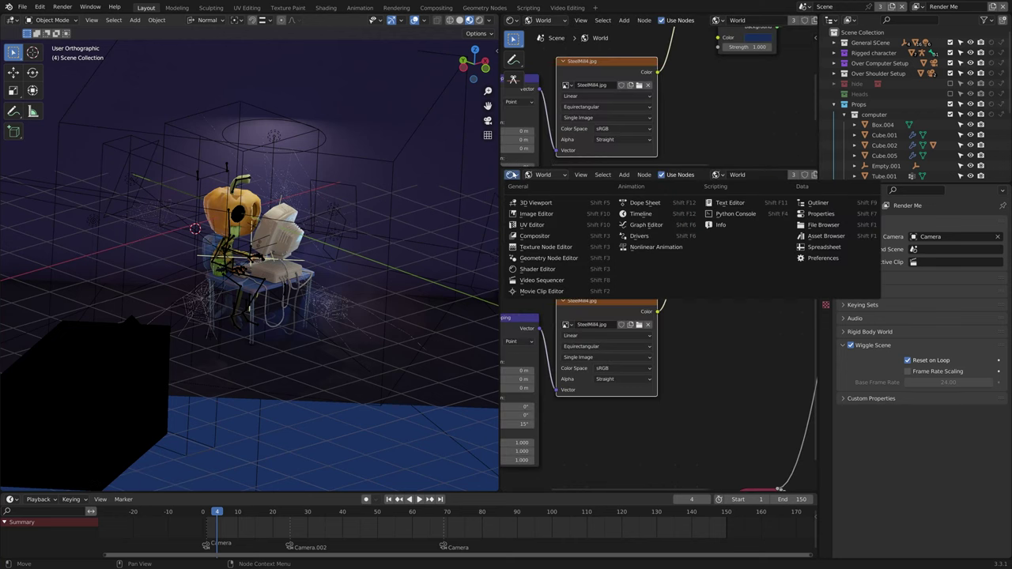
click(538, 213)
click(621, 176)
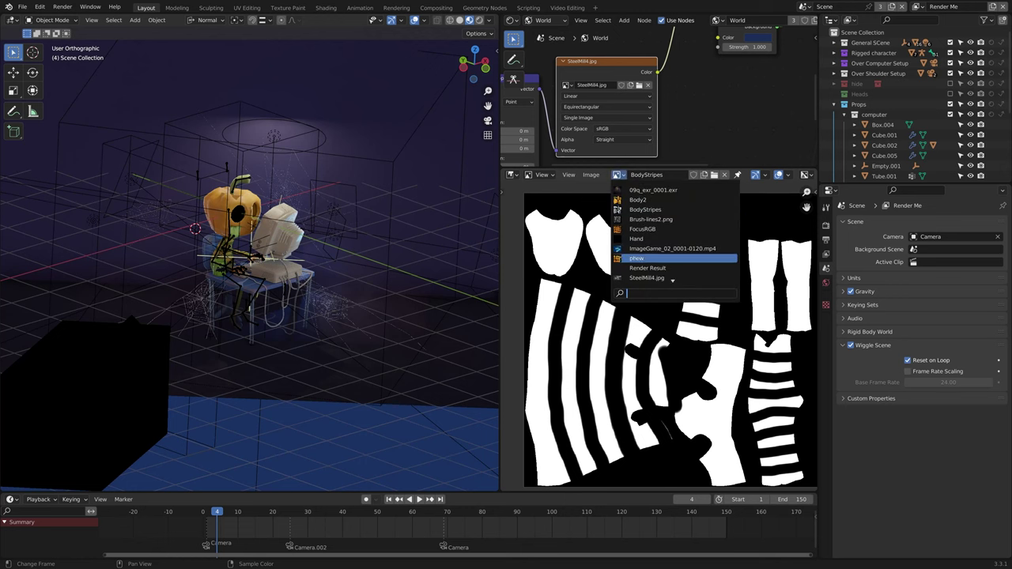
click(696, 278)
middle_drag(738, 344, 642, 341)
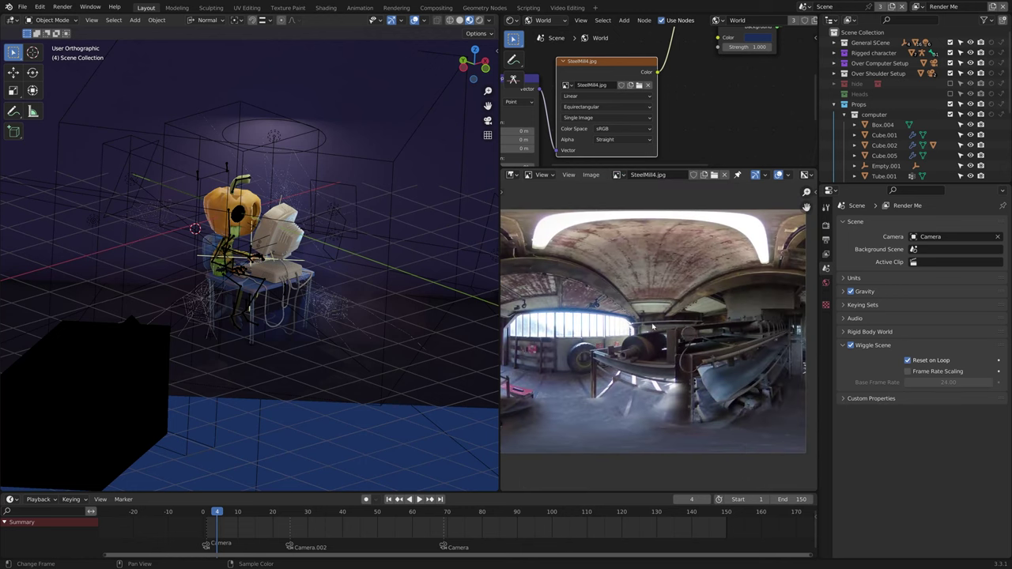
drag(673, 168, 673, 280)
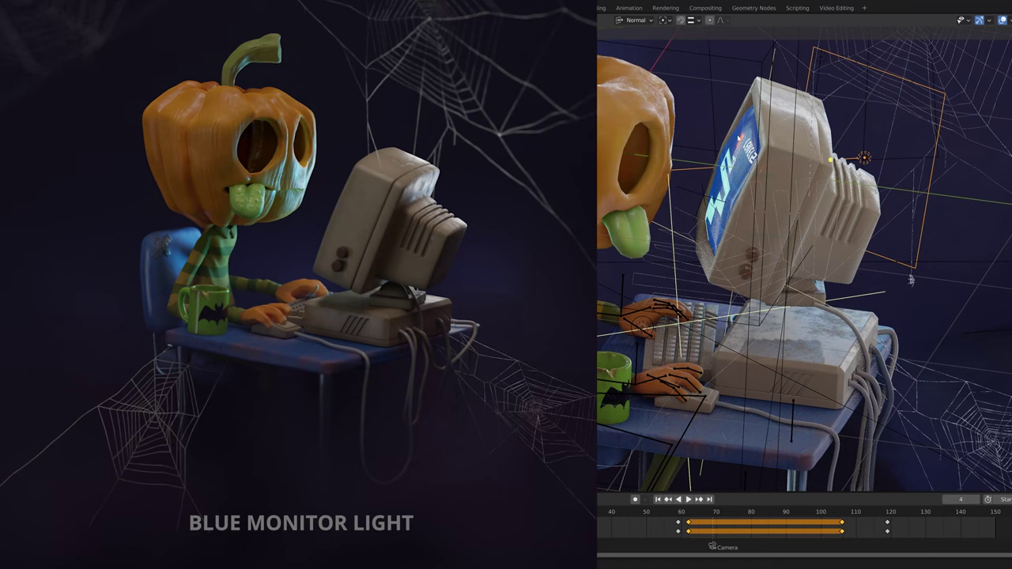
Step: Select and inspect the round ceiling light above the desk and the warm edge lights at the sides of the set
middle_drag(790, 175, 725, 147)
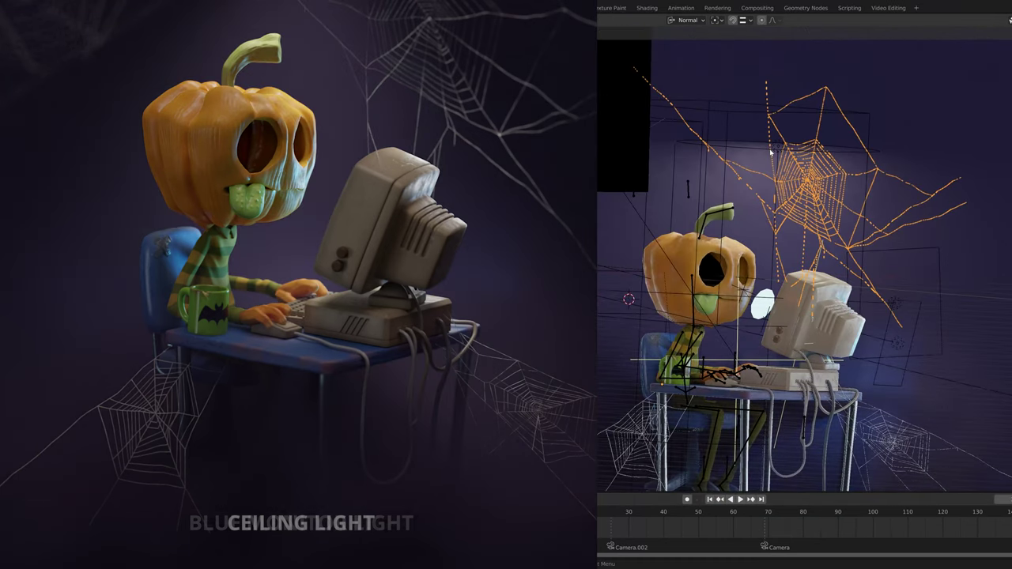
click(791, 163)
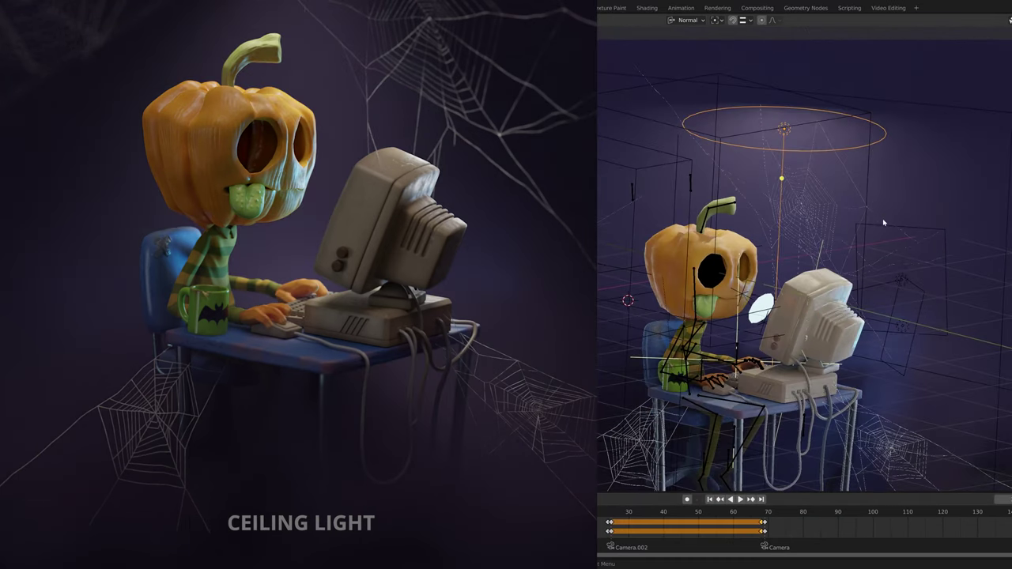
middle_drag(883, 224, 869, 241)
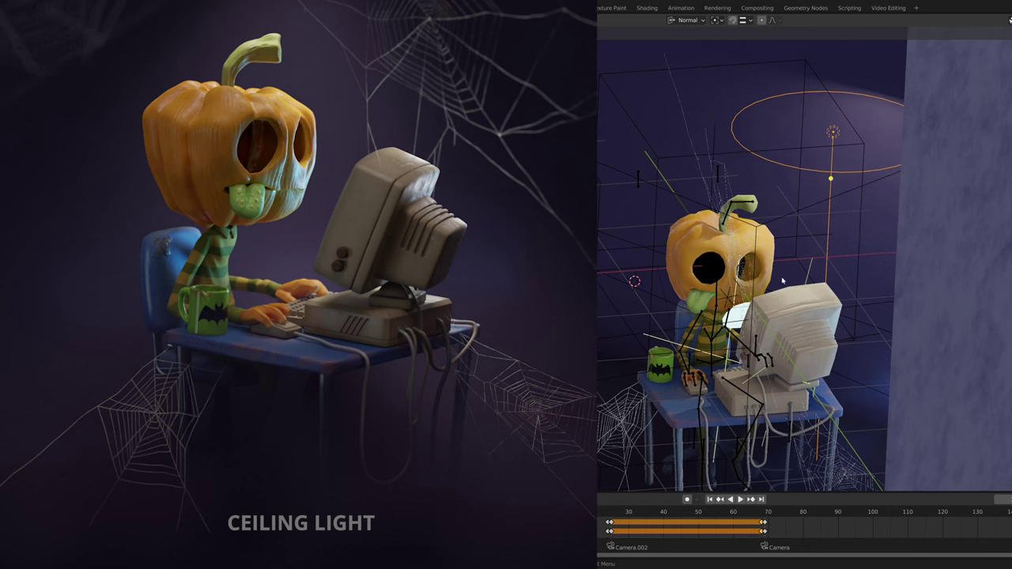
middle_drag(783, 281, 825, 274)
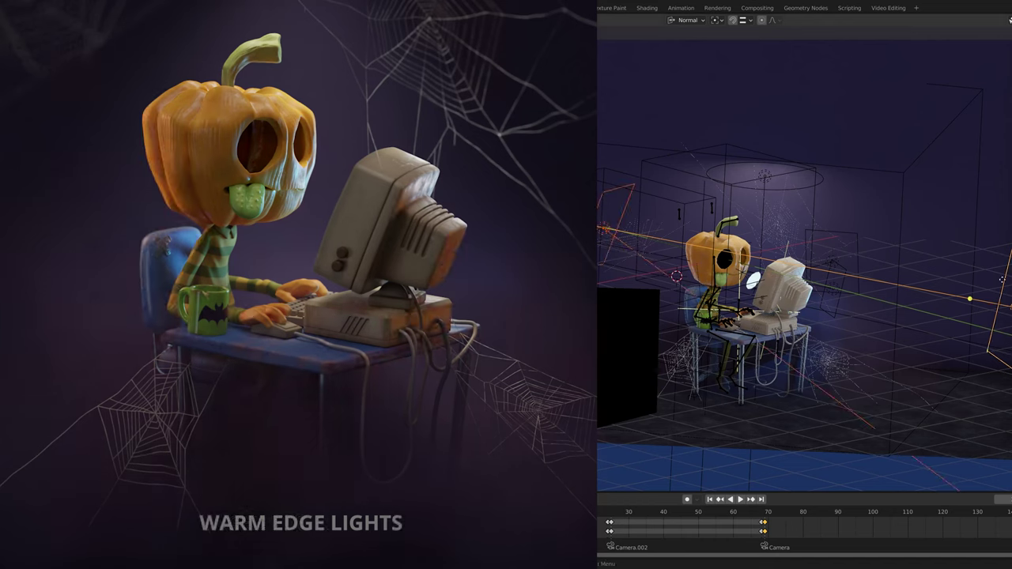
click(1002, 282)
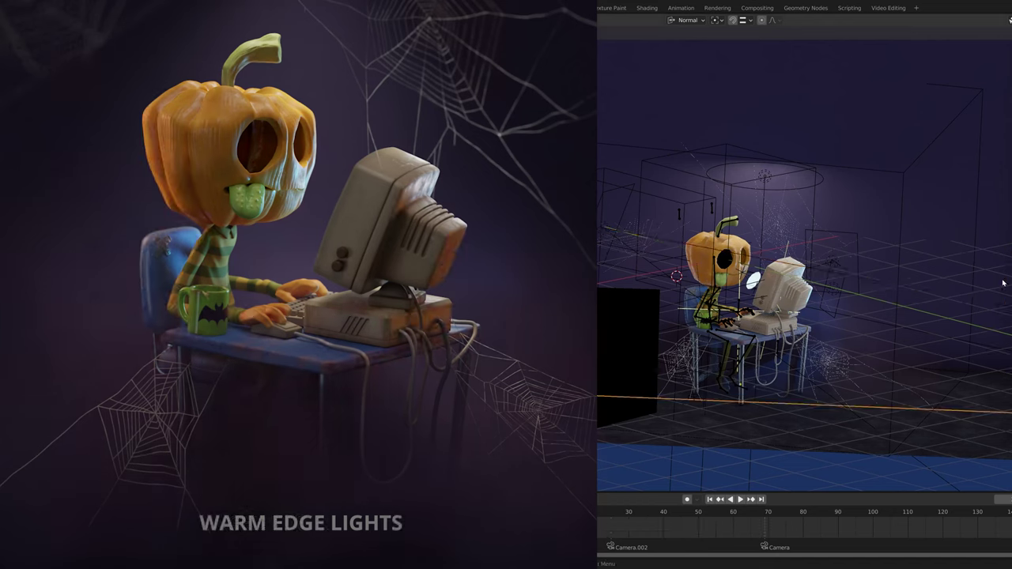
click(1004, 278)
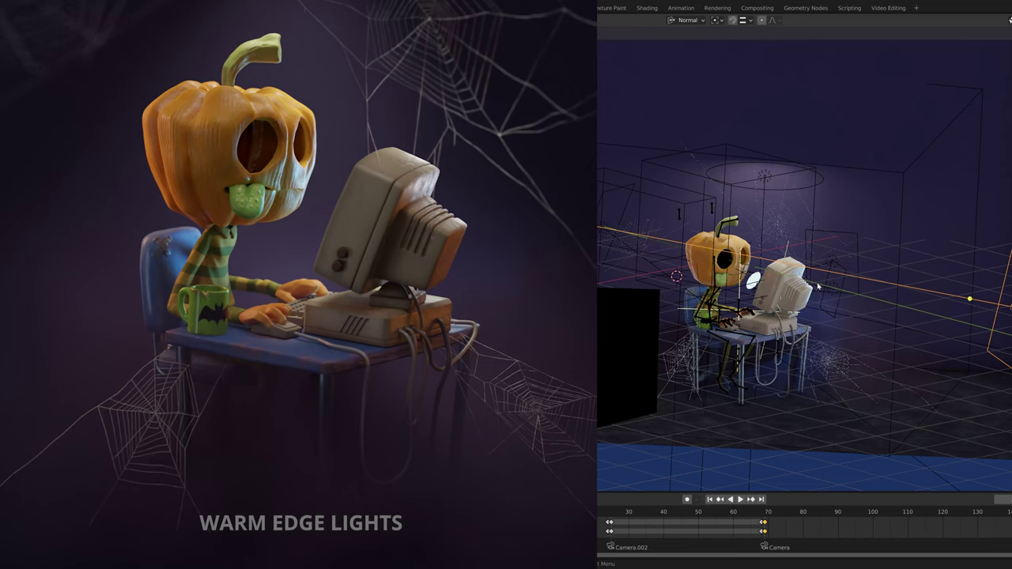
Step: Examine the negative-fill discs around the pumpkin head and try moving the one in front of the monitor
click(685, 204)
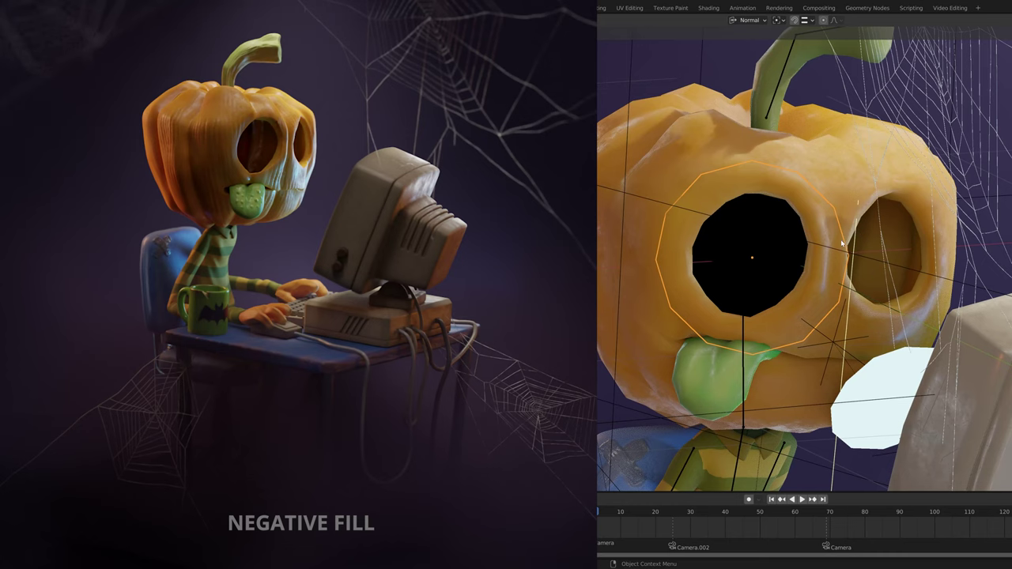
middle_drag(842, 243, 848, 180)
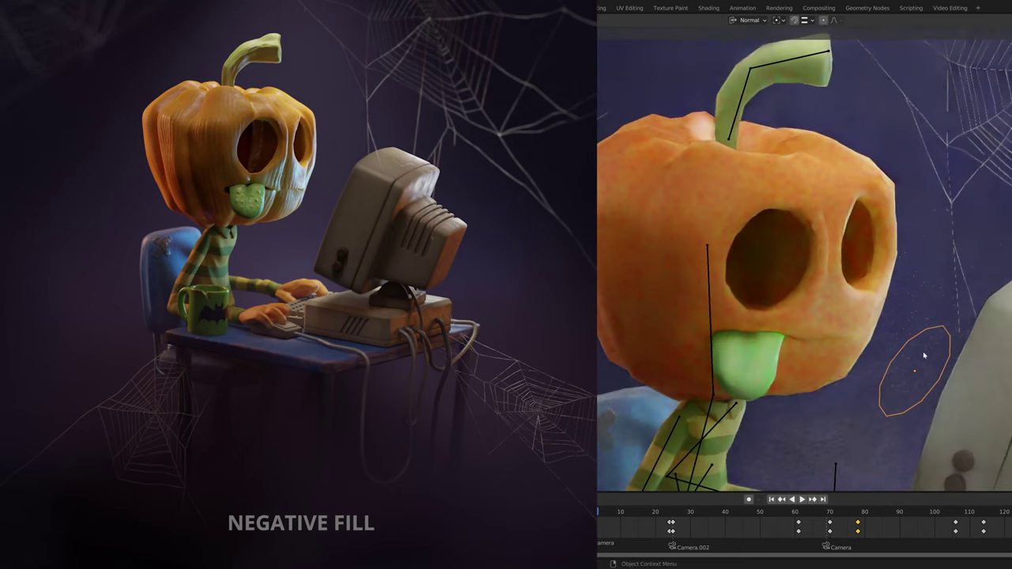
key(g)
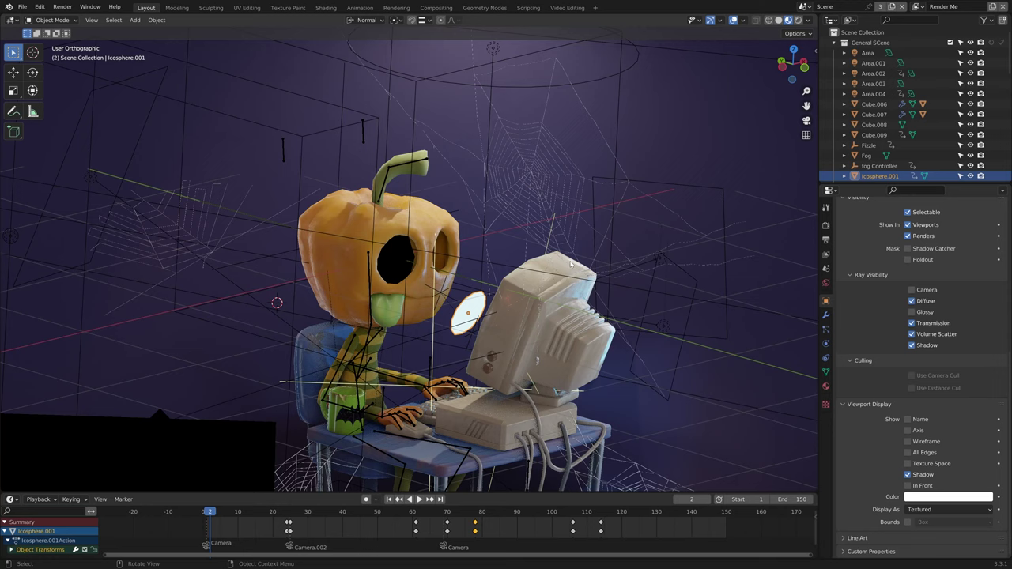
Step: In the cobweb mesh, select some vertices near the centre, extend the selection to all linked geometry, and return to Object Mode
middle_drag(573, 222, 593, 213)
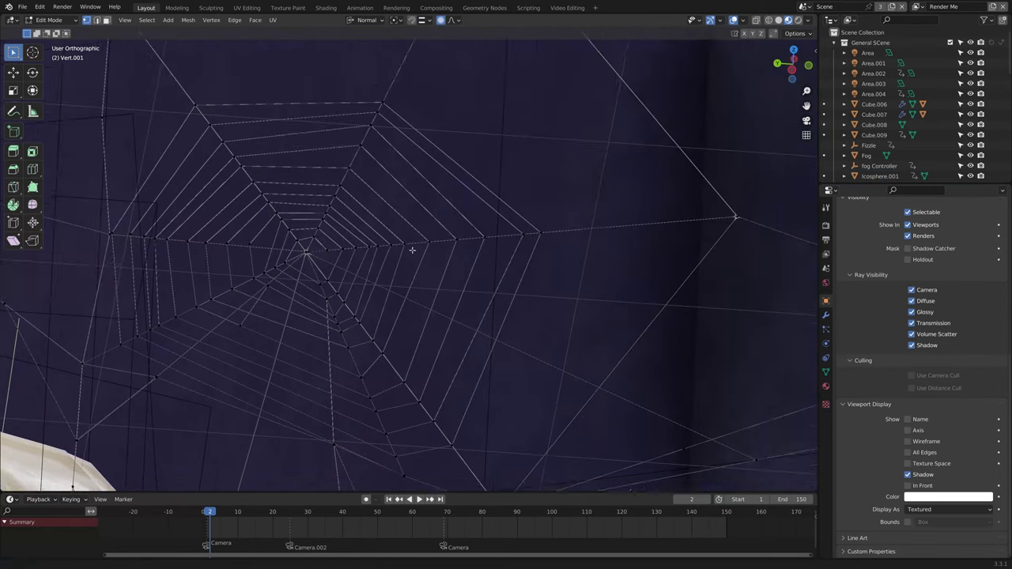
shift+middle_drag(348, 190, 376, 200)
drag(351, 153, 441, 289)
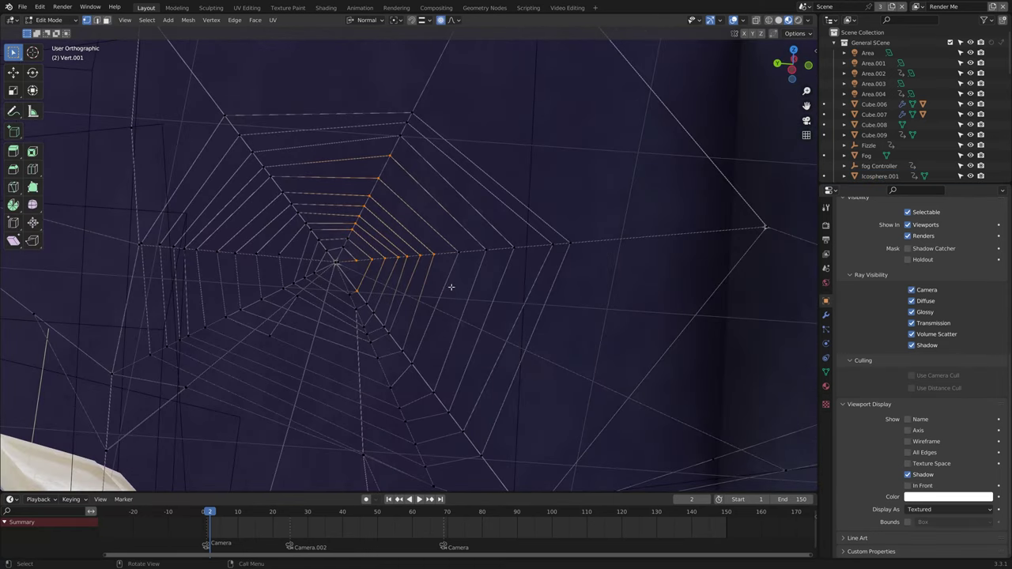
key(ctrl+l)
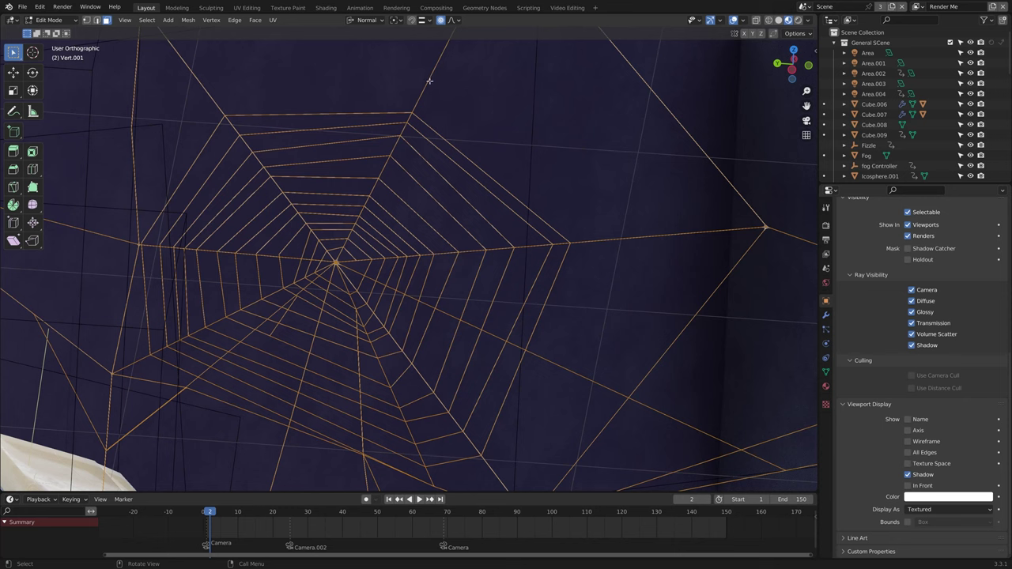
key(ctrl+Tab)
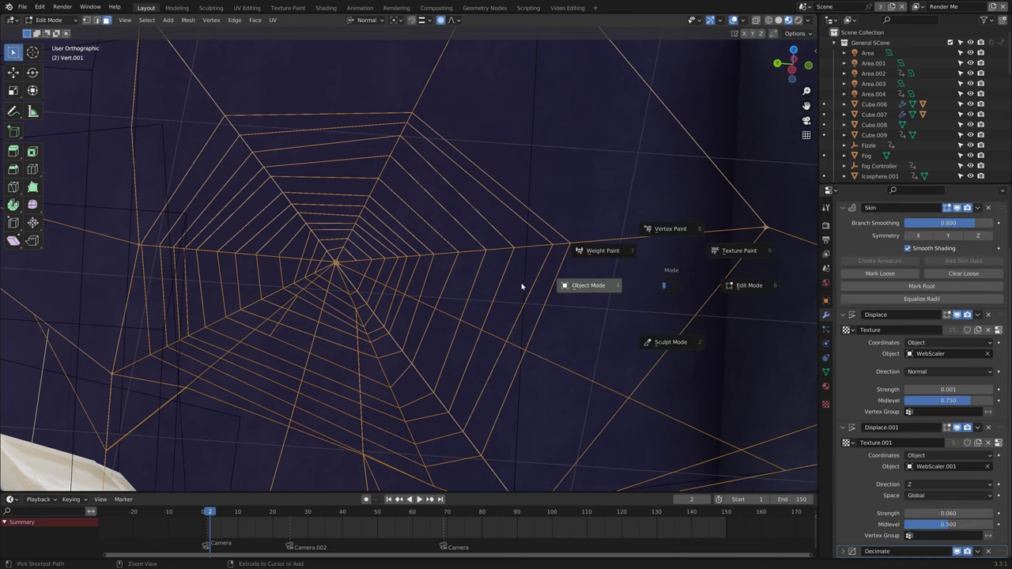
click(540, 271)
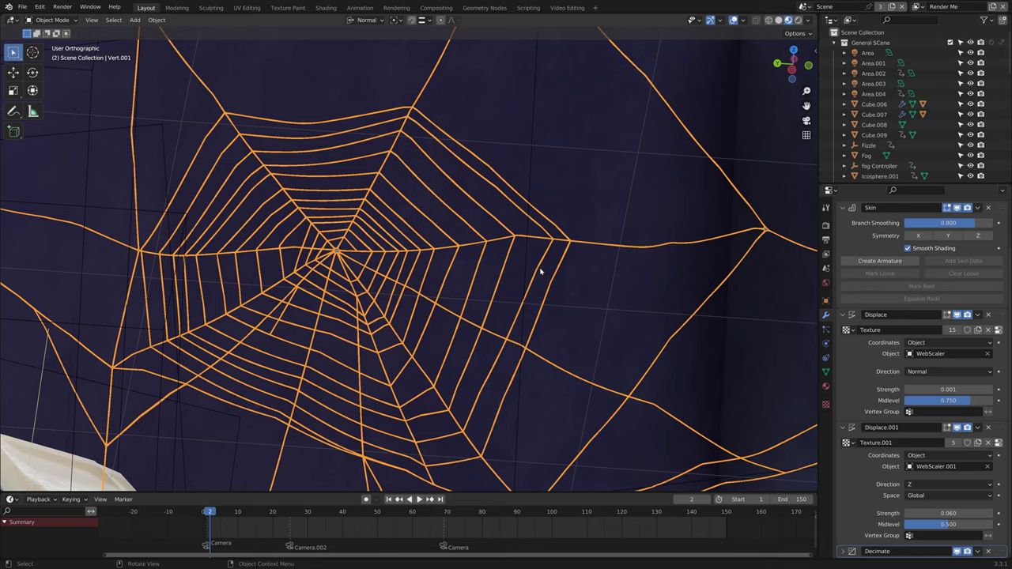
Step: Isolate the cobweb, turn on its Displace and Displace.001 modifiers in the viewport, and expand the Displace.001 settings
key(KP_Divide)
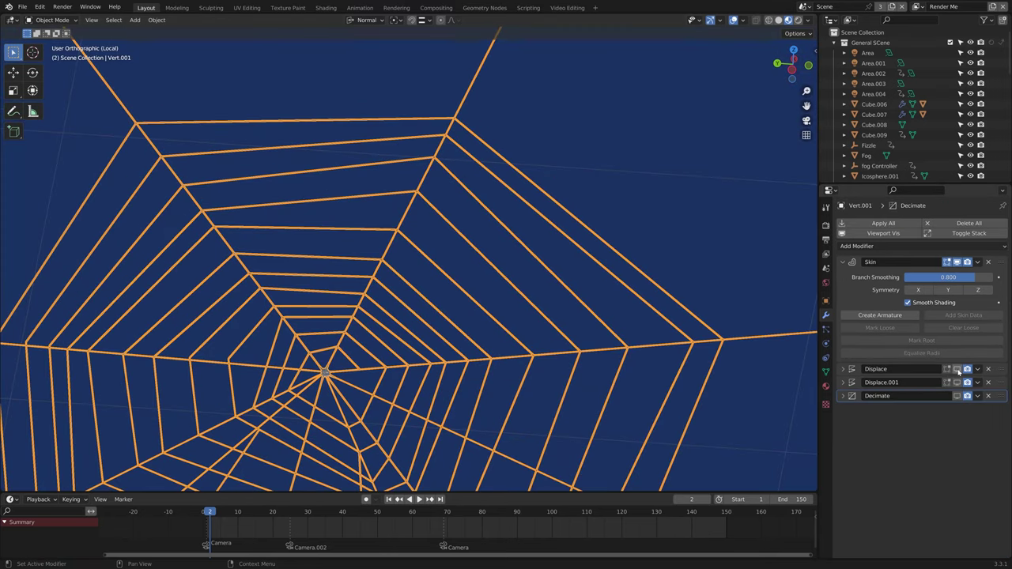
click(957, 371)
middle_drag(707, 316, 419, 200)
click(962, 383)
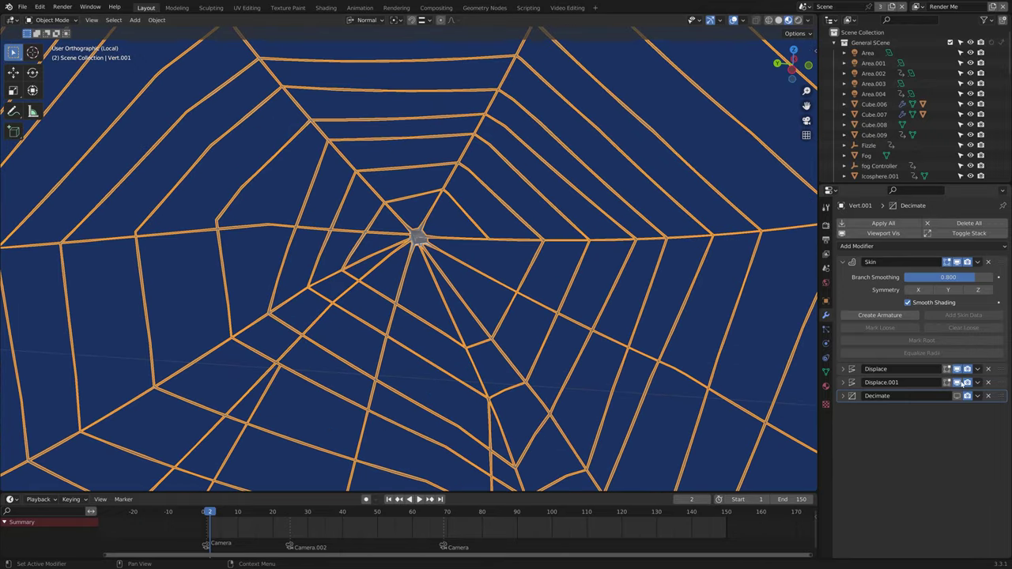
click(843, 383)
scroll(304, 213, down, 3)
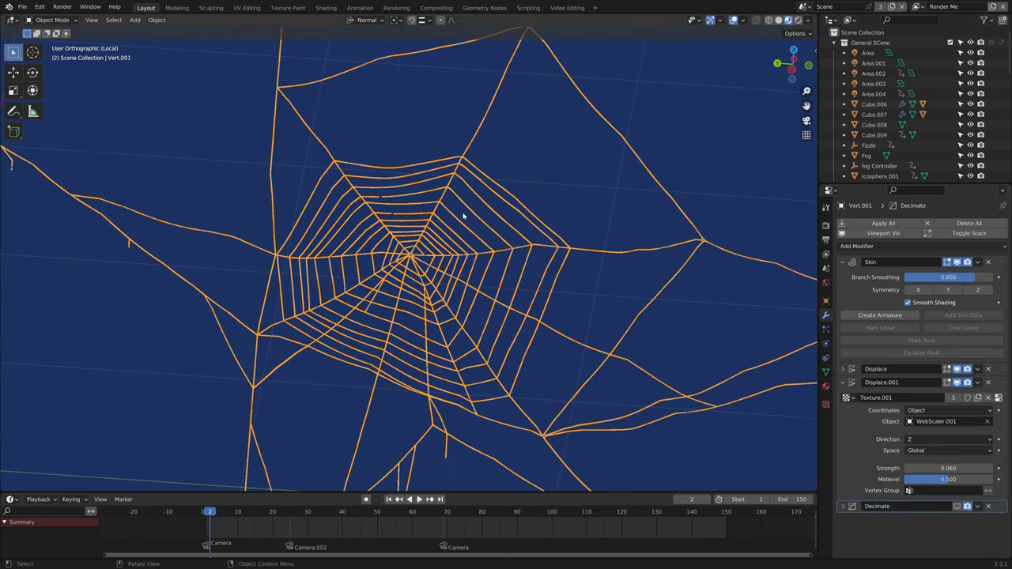
Step: Examine the Principled BSDF settings of the cobweb's material, and exit the isolated view
click(826, 386)
scroll(860, 340, down, 10)
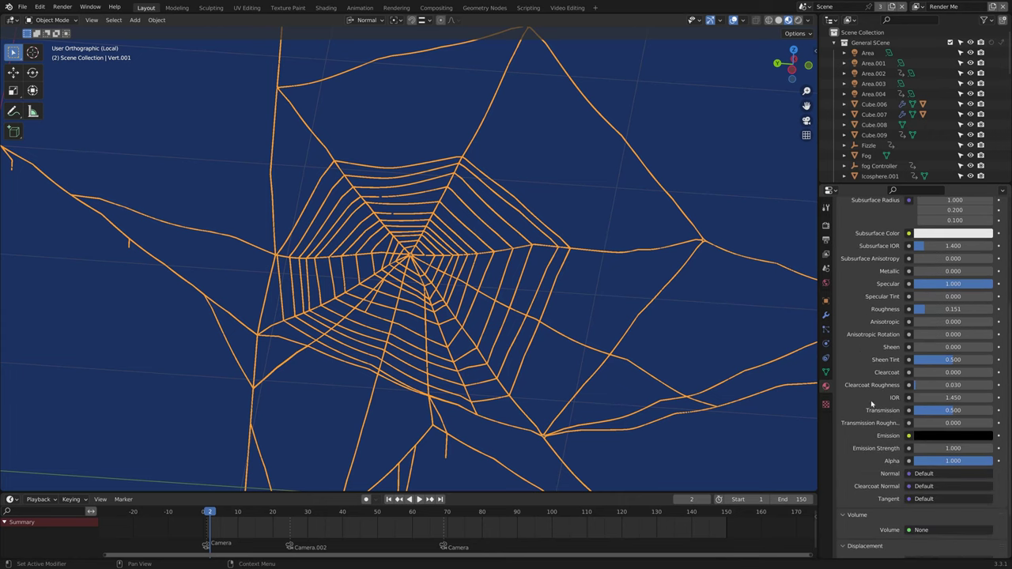
scroll(905, 348, up, 3)
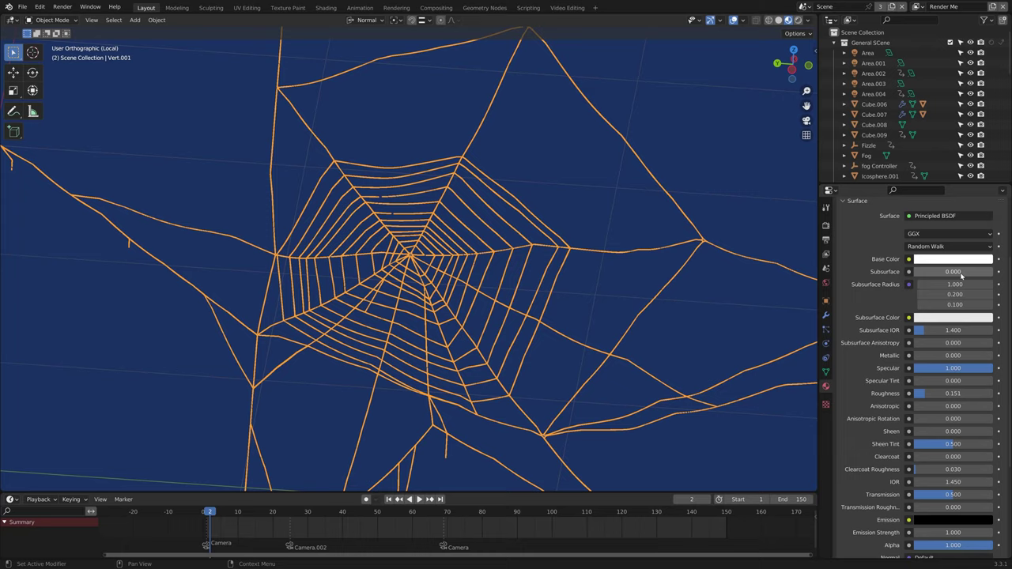
key(KP_Divide)
Step: Select and frame the Fog object, and open its Mist material nodes in a Shader Editor beside the 3D viewport
click(868, 156)
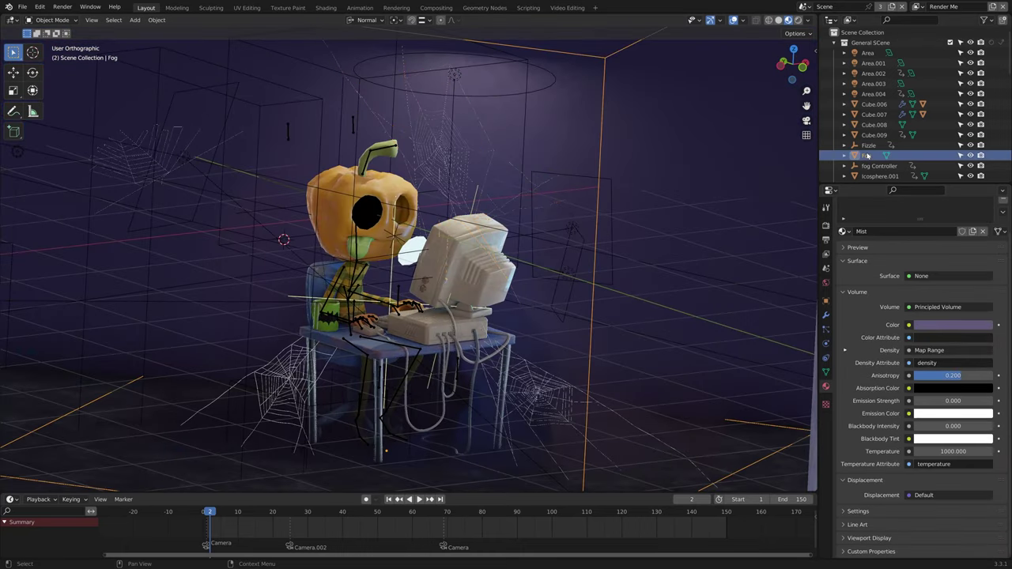
key(KP_Decimal)
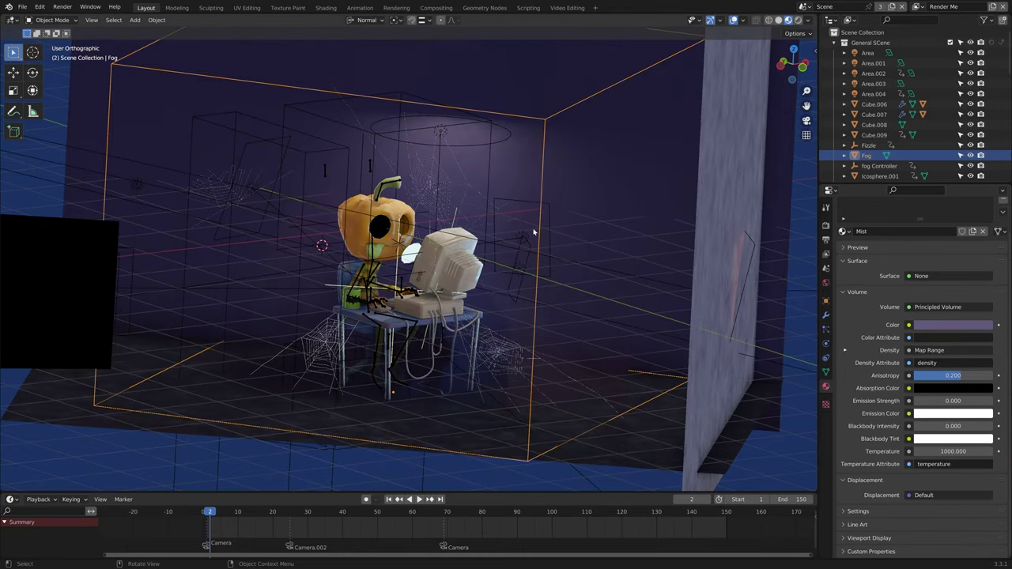
drag(814, 18, 457, 23)
click(467, 21)
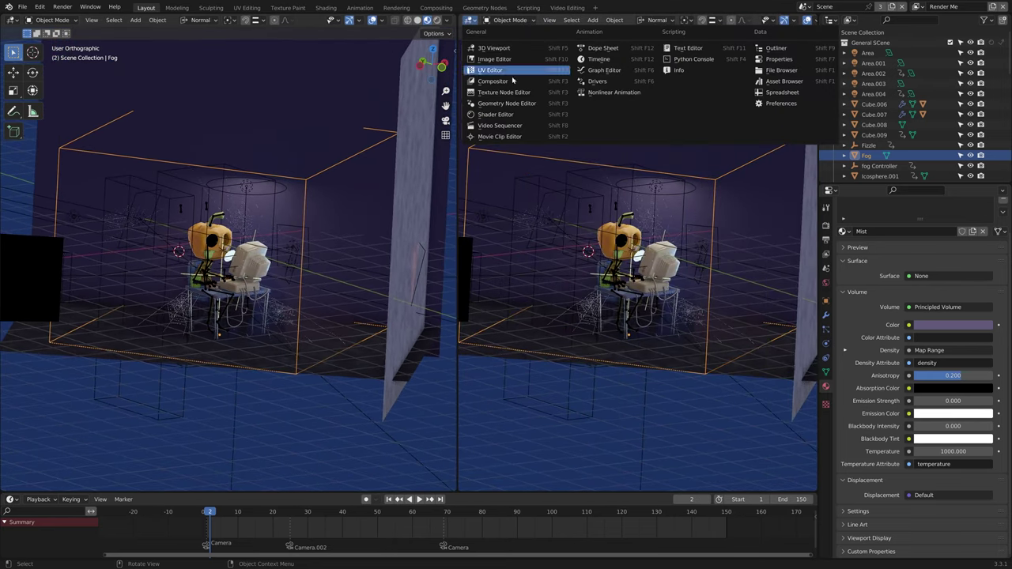
click(495, 114)
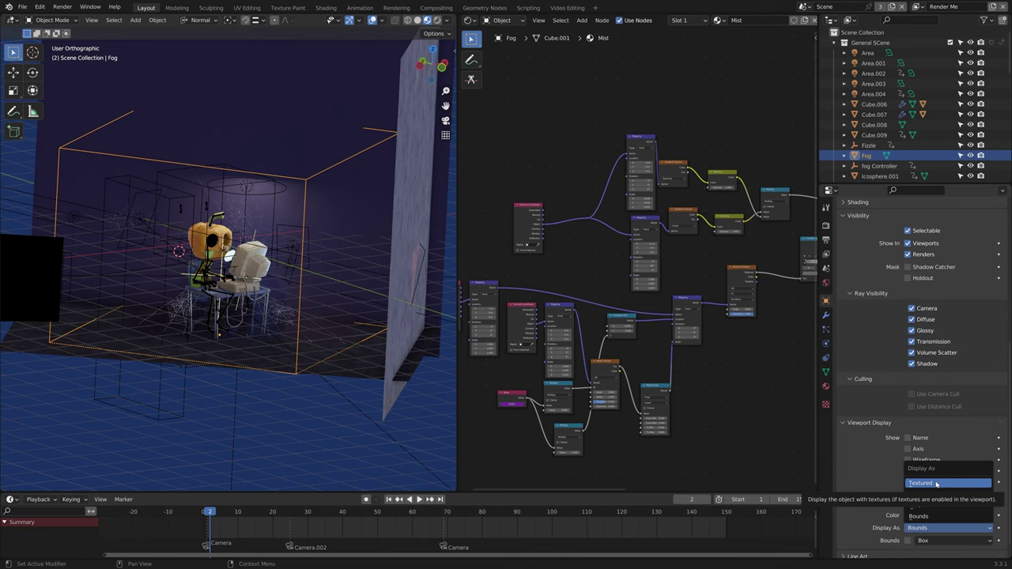
Step: Set the Fog object to display as Textured in the viewport, and examine the Gradient Texture nodes of its Mist material
click(936, 484)
scroll(735, 209, up, 5)
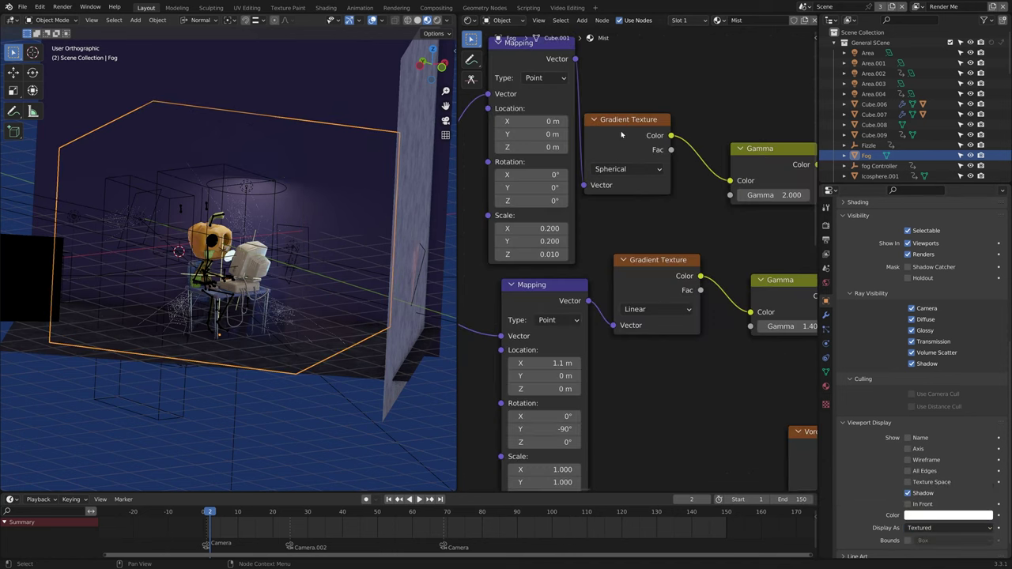
Step: Preview the Mist material's Spherical and Linear Gradient Textures, the Multiply node combining them, and the final Gamma node on the Fog object
ctrl+shift+click(622, 134)
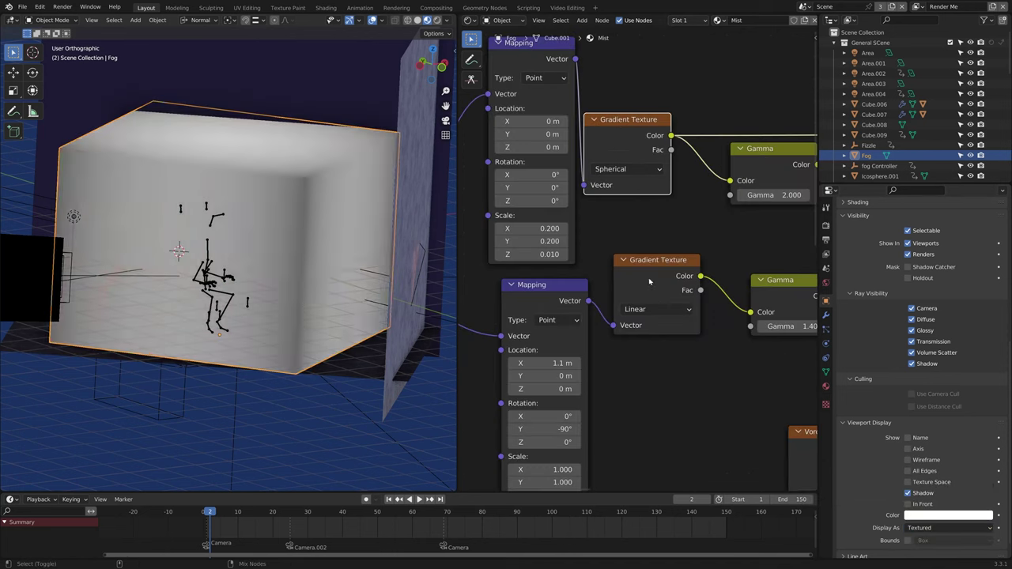
ctrl+shift+click(649, 281)
scroll(649, 281, down, 3)
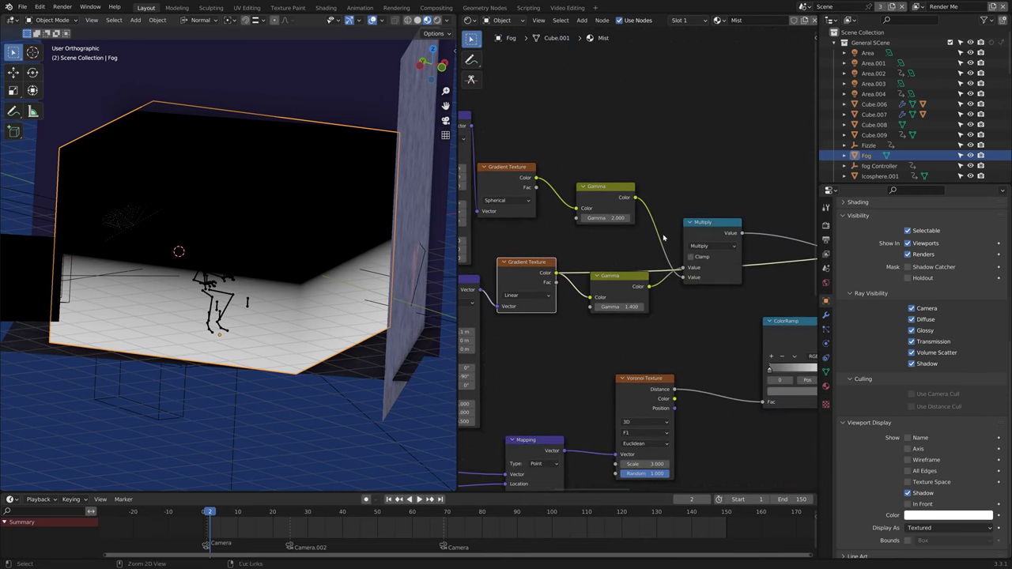
ctrl+shift+click(684, 235)
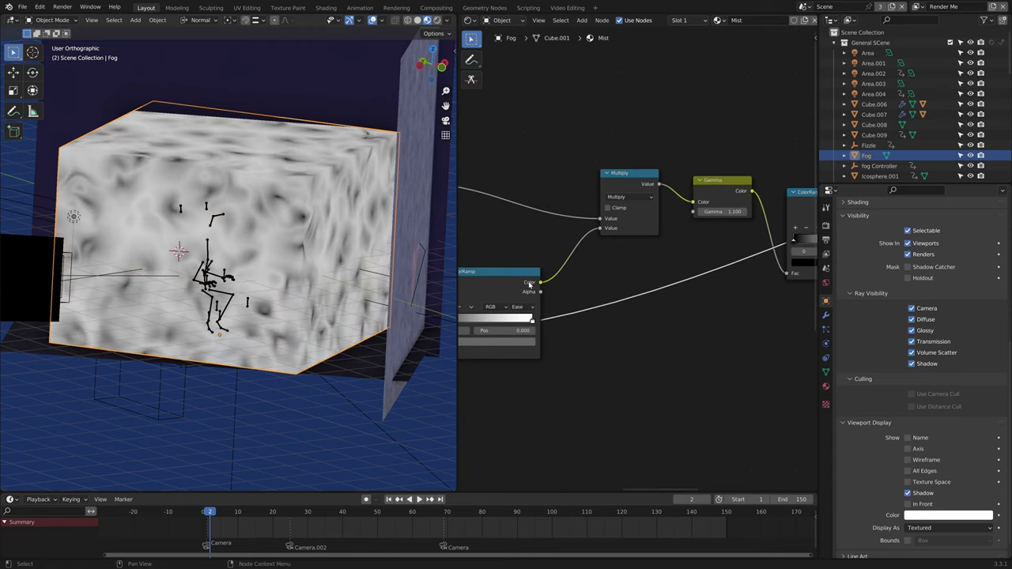
ctrl+shift+click(721, 199)
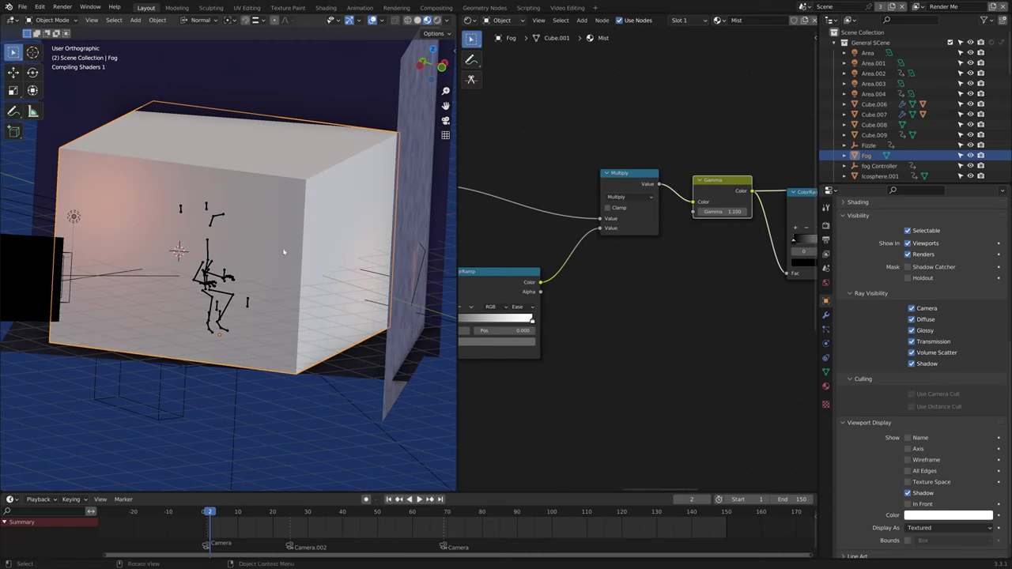
Step: Examine the Voronoi Texture, its Mapping, and the 4D Noise Texture, Map Range and Multiply nodes that drive the fog pattern
middle_drag(552, 364, 742, 246)
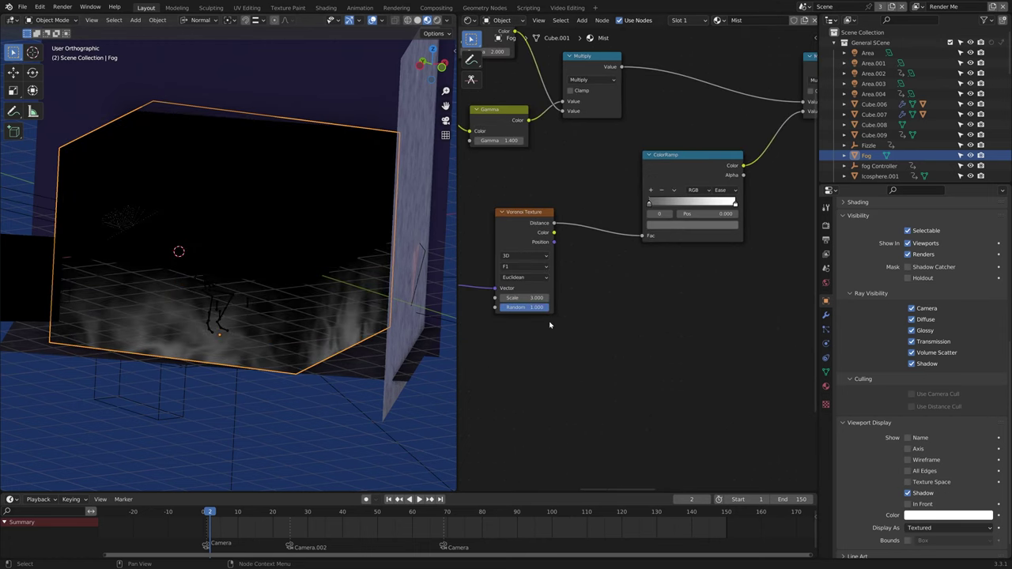
middle_drag(550, 325, 682, 279)
middle_drag(542, 286, 627, 259)
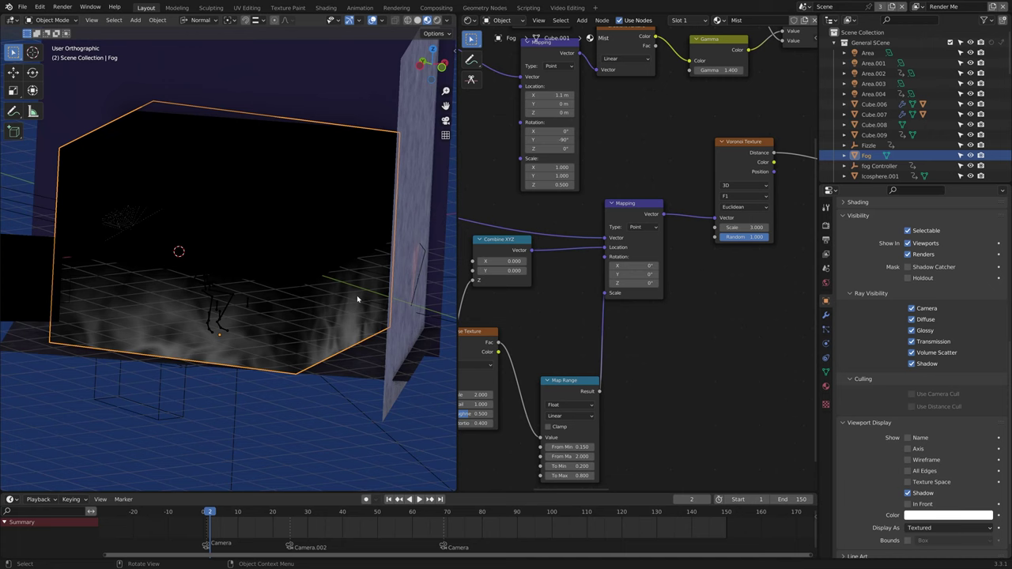
middle_drag(544, 349, 736, 230)
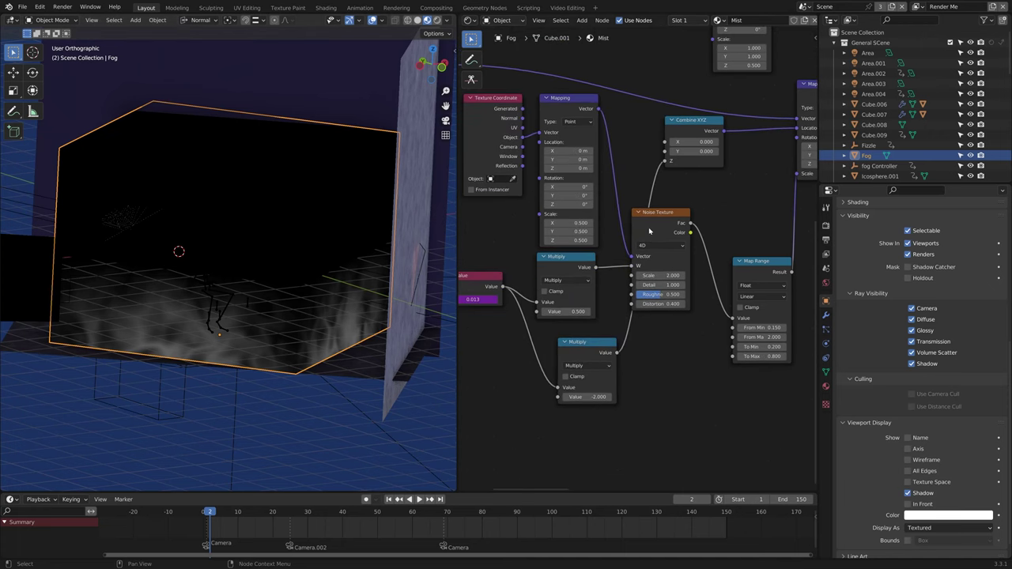
drag(649, 231, 650, 245)
middle_drag(781, 129, 701, 190)
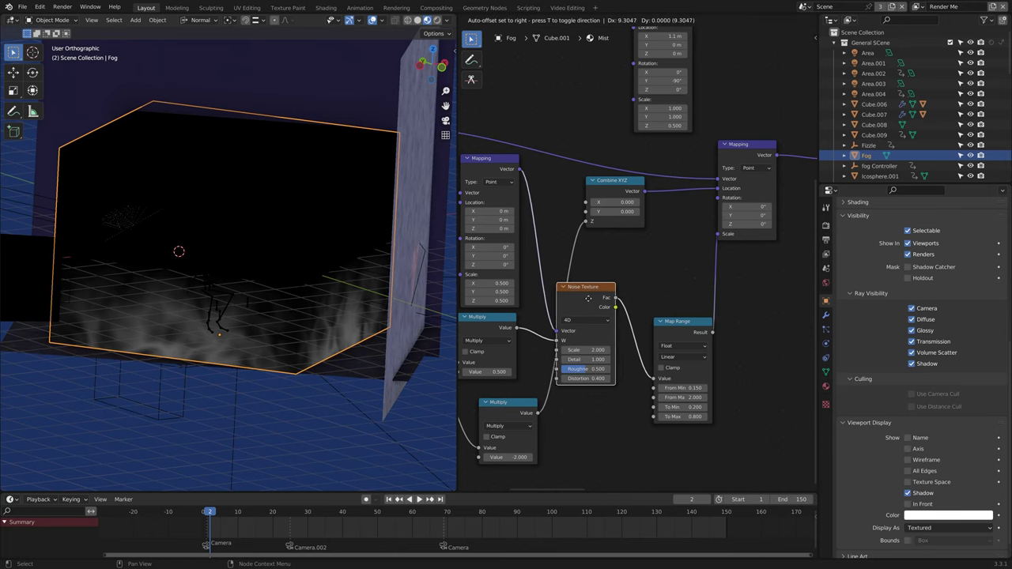
middle_drag(585, 304, 657, 266)
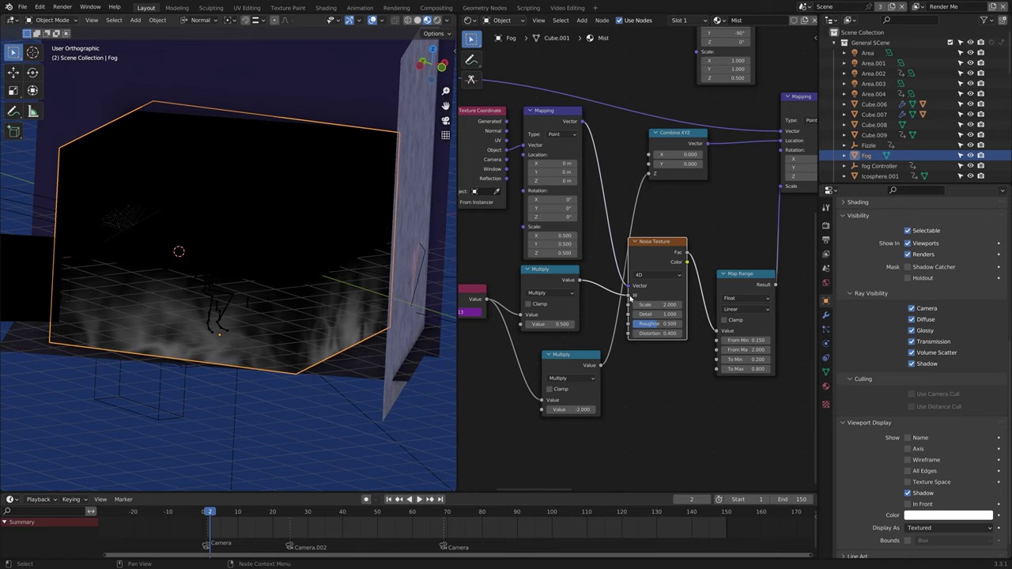
Step: Play the animation to watch the fog pattern evolve, stop at frame 69, and review the output end of the Mist node tree
key(space)
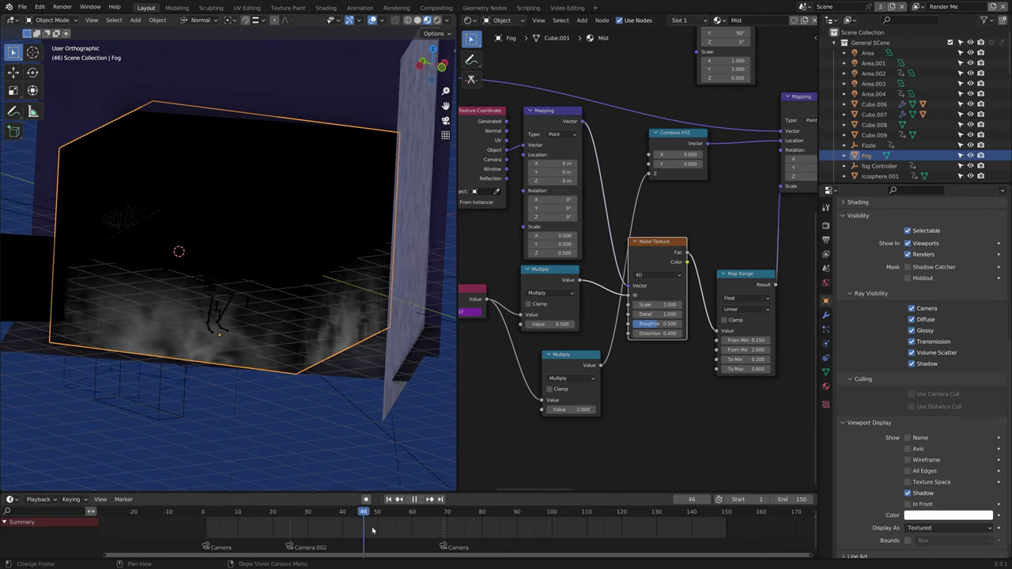
key(space)
scroll(677, 300, down, 5)
middle_drag(678, 301, 494, 339)
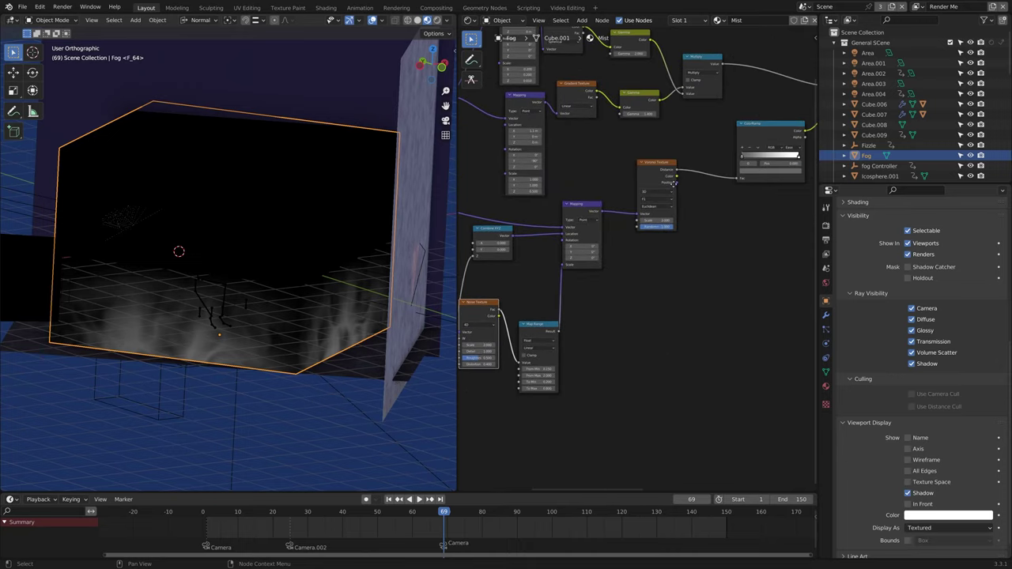
middle_drag(671, 181, 361, 302)
click(723, 207)
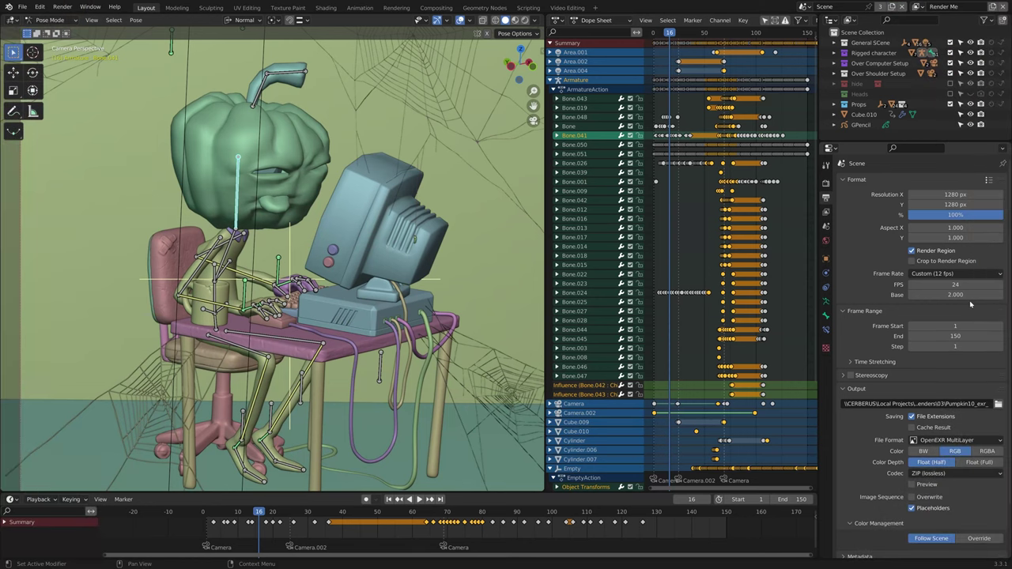
Step: Play the character animation in camera view from about frame 4 and stop at frame 85
drag(254, 512, 218, 513)
key(space)
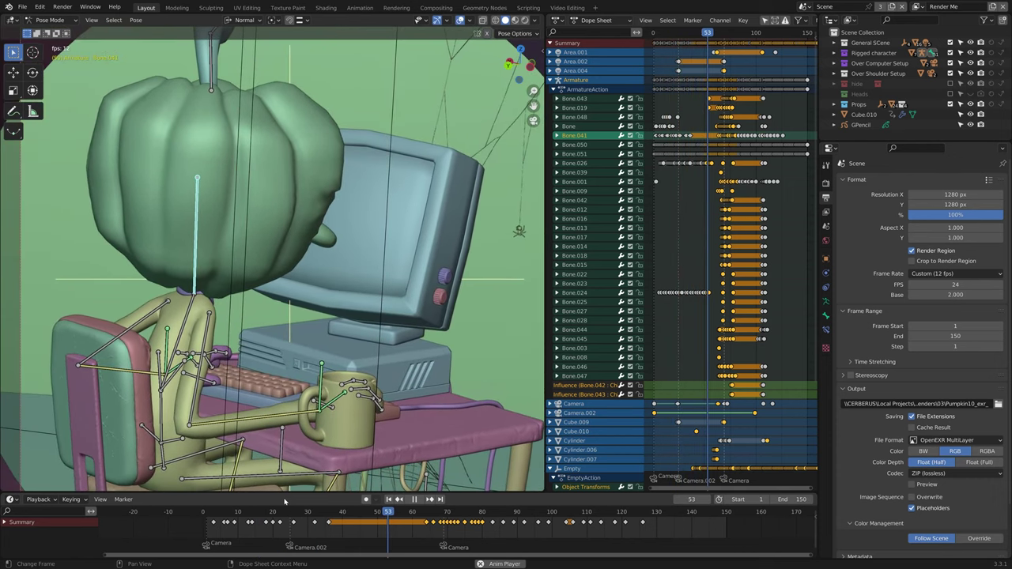
key(space)
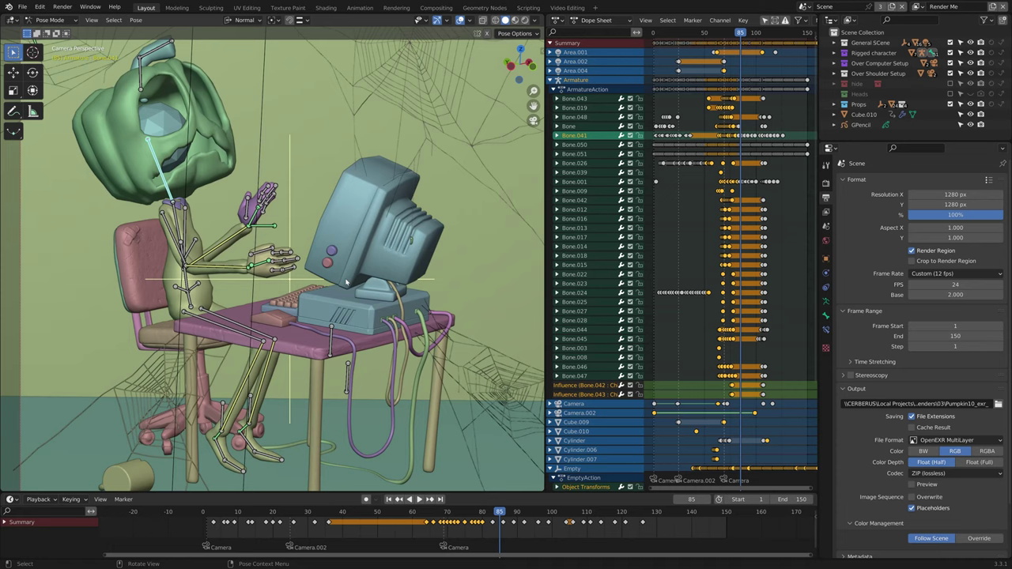
Step: Frame the pumpkin head and select its two stem bones, Bone.050 and Bone.051
shift+middle_drag(346, 282, 366, 382)
shift+middle_drag(208, 179, 335, 238)
scroll(335, 238, up, 3)
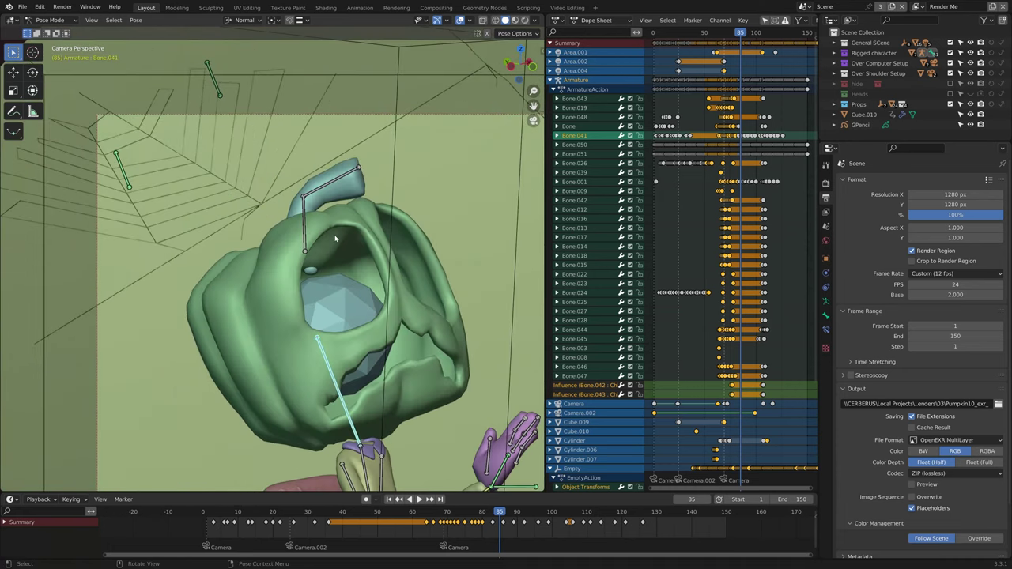
click(305, 226)
shift+click(305, 204)
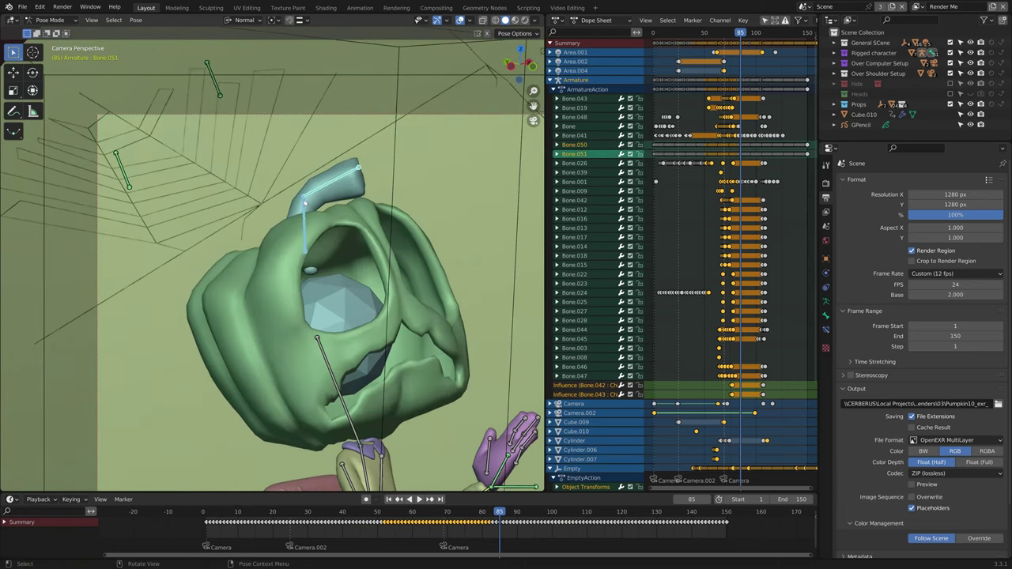
Step: Play and scrub the animation to examine the stem and head motion, stopping at frame 71
drag(497, 513, 419, 514)
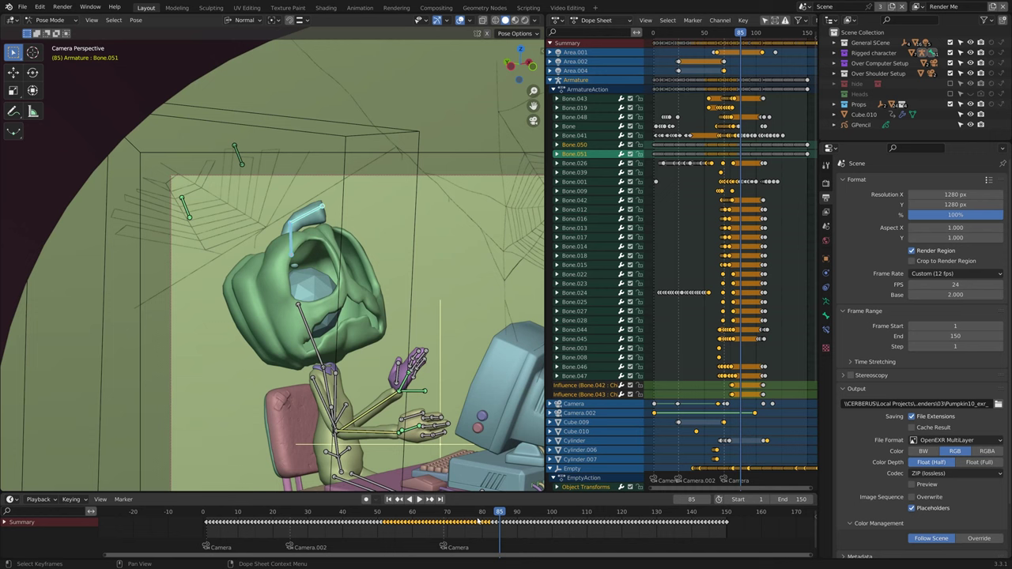
mouse_move(461, 520)
mouse_down()
mouse_move(429, 519)
mouse_move(468, 519)
mouse_up()
key(shift+ctrl+space)
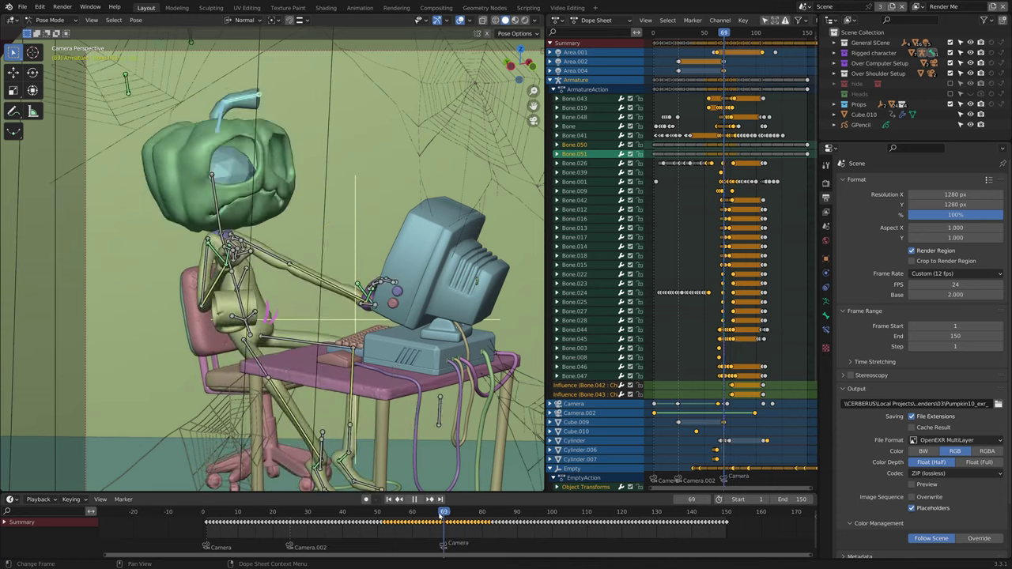
drag(443, 513, 450, 513)
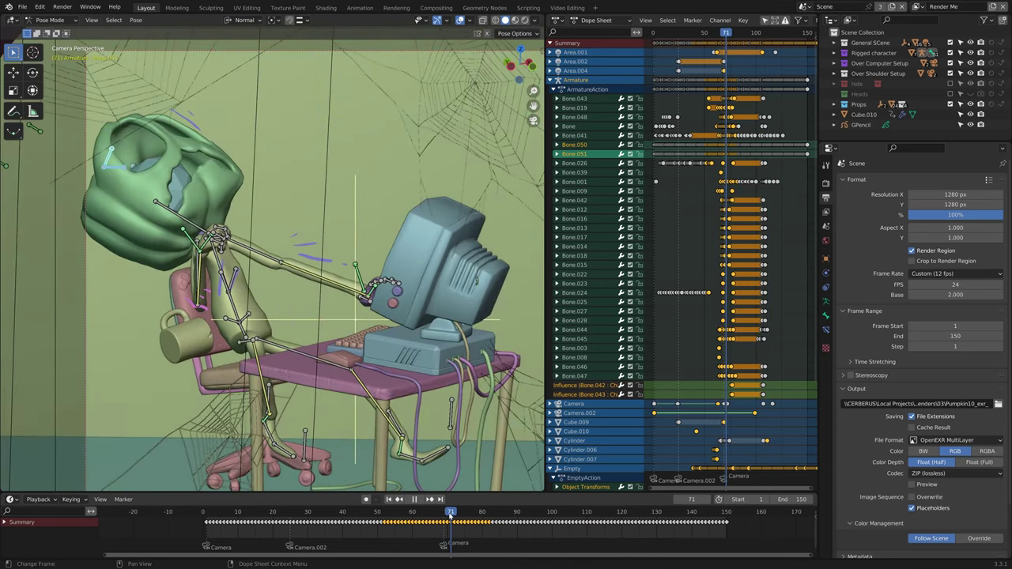
key(space)
Step: Switch the 3D viewport to Material Preview, toggle the viewport overlays, and scrub the animation around frame 69
click(515, 20)
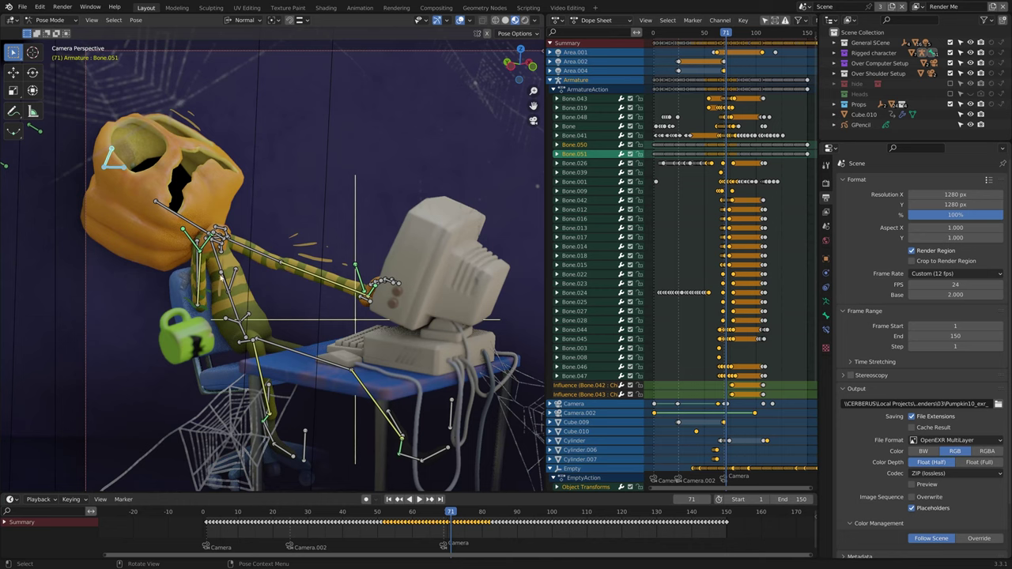
click(443, 512)
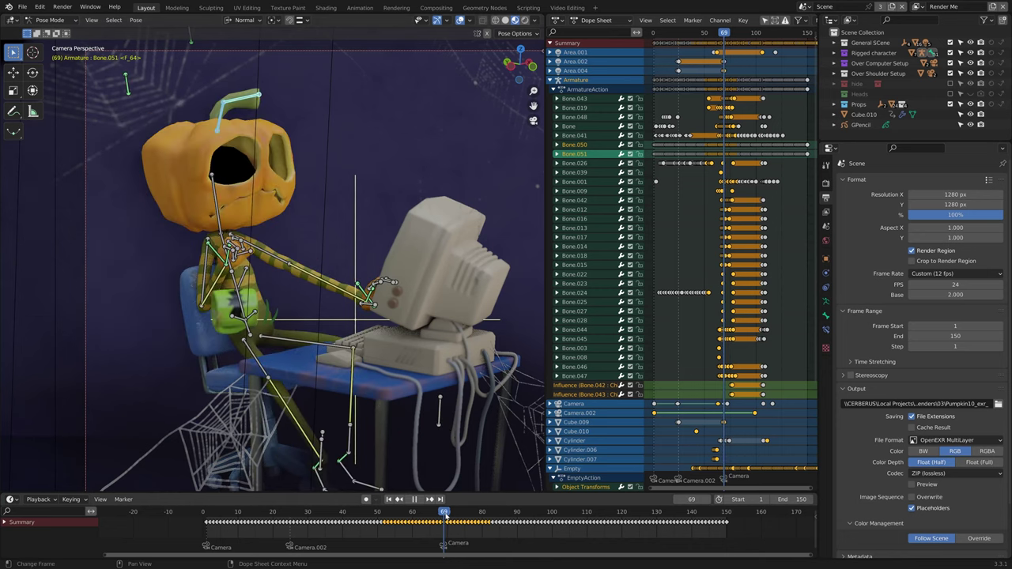
click(460, 19)
drag(427, 514, 447, 515)
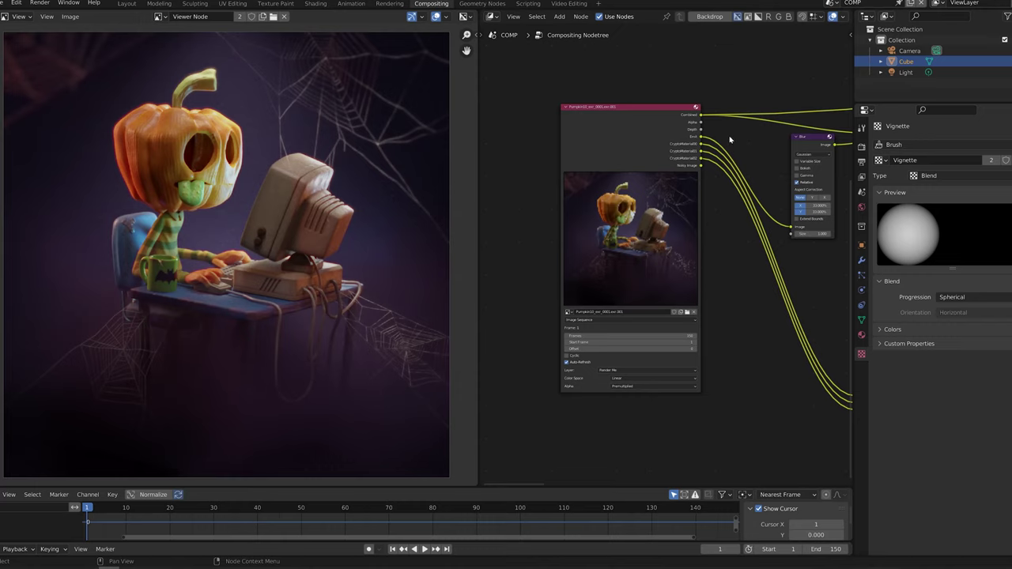
Step: Preview the rendered image sequence in the compositor, and examine the Blur and Add nodes fed by its emission pass
click(688, 119)
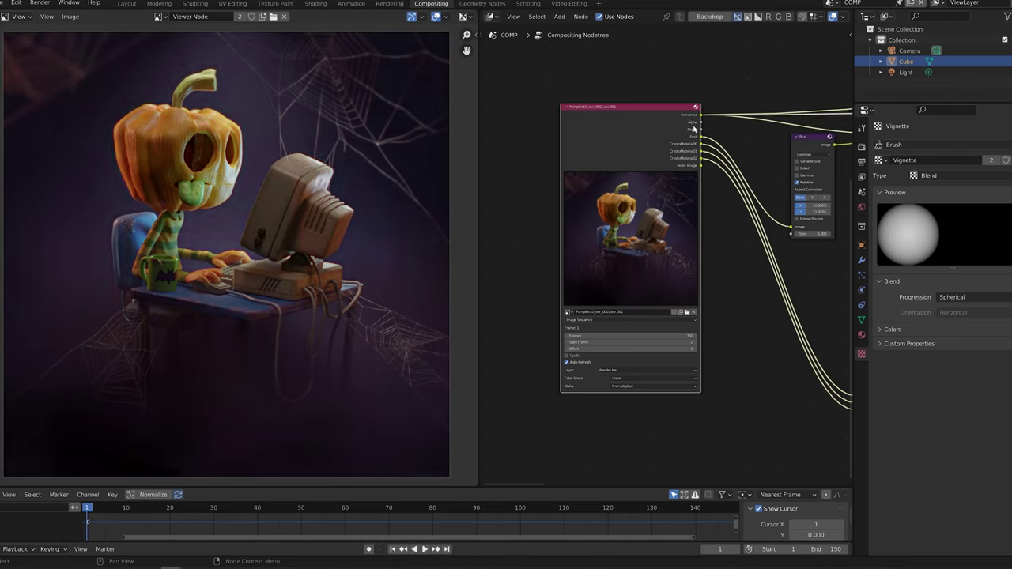
middle_drag(728, 141, 581, 162)
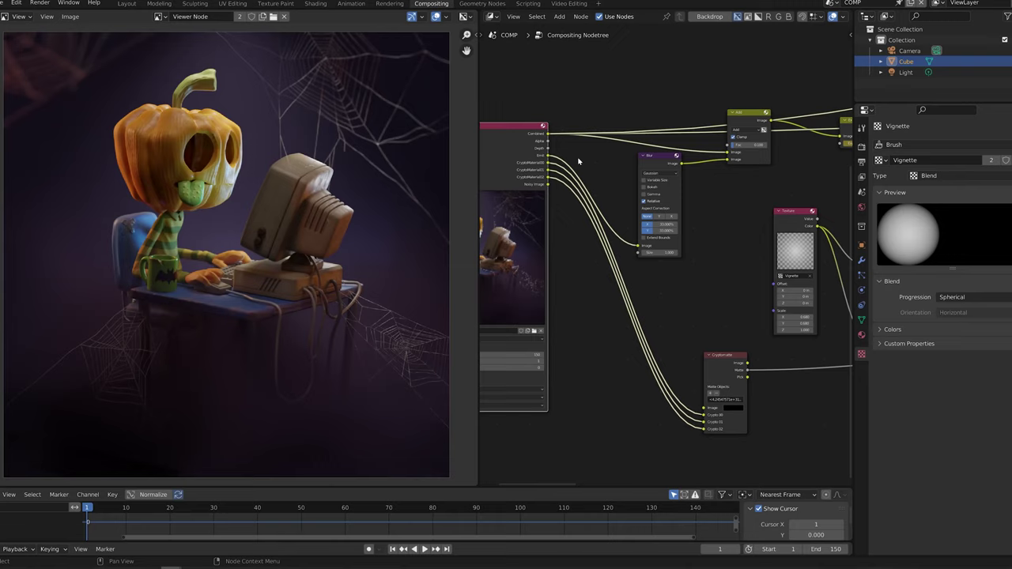
click(658, 163)
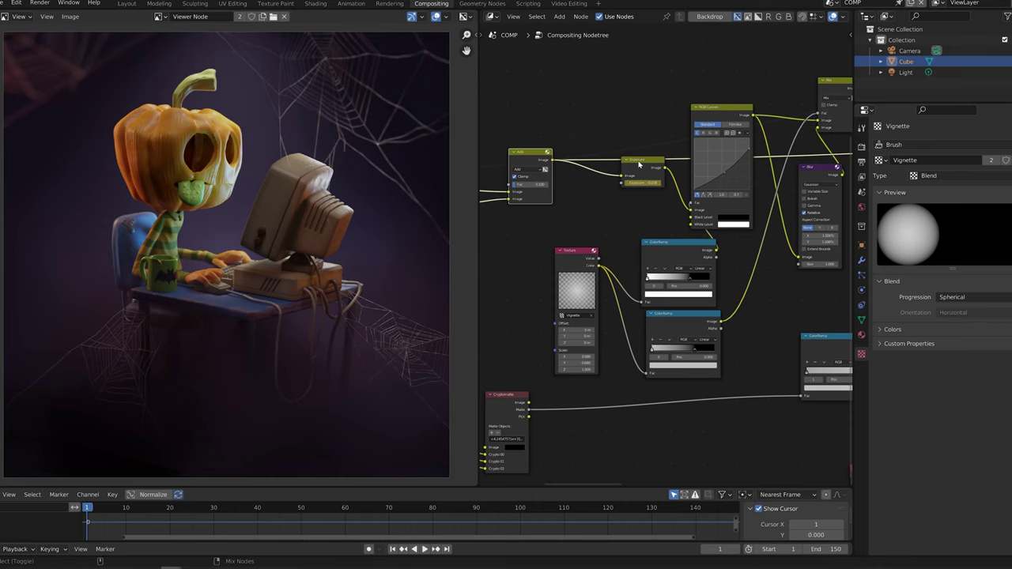
Step: Select the Exposure node, examine its noise-modified F-curve, scrub to frame 4, and return to frame 1
click(654, 176)
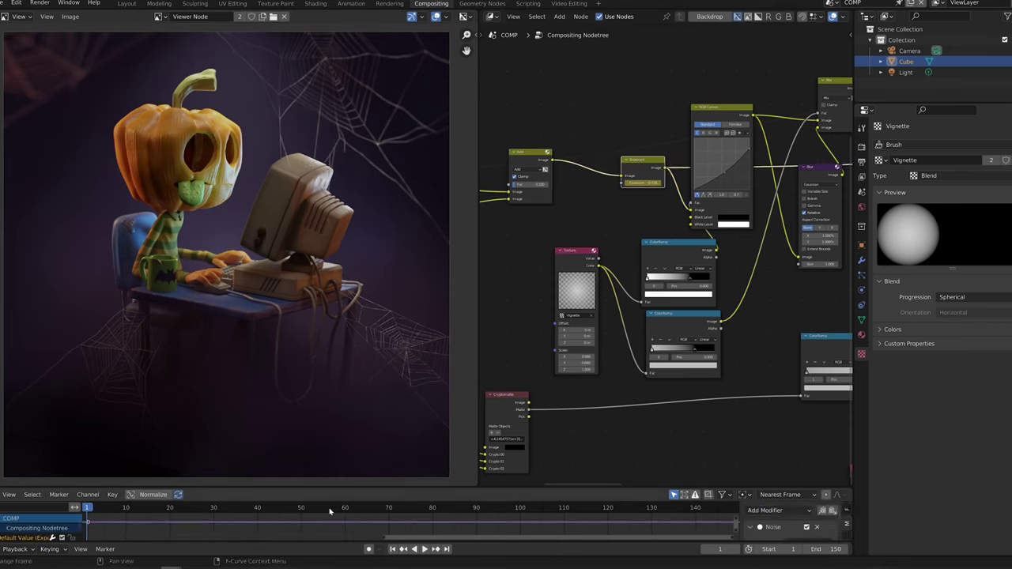
ctrl+middle_drag(400, 527, 518, 443)
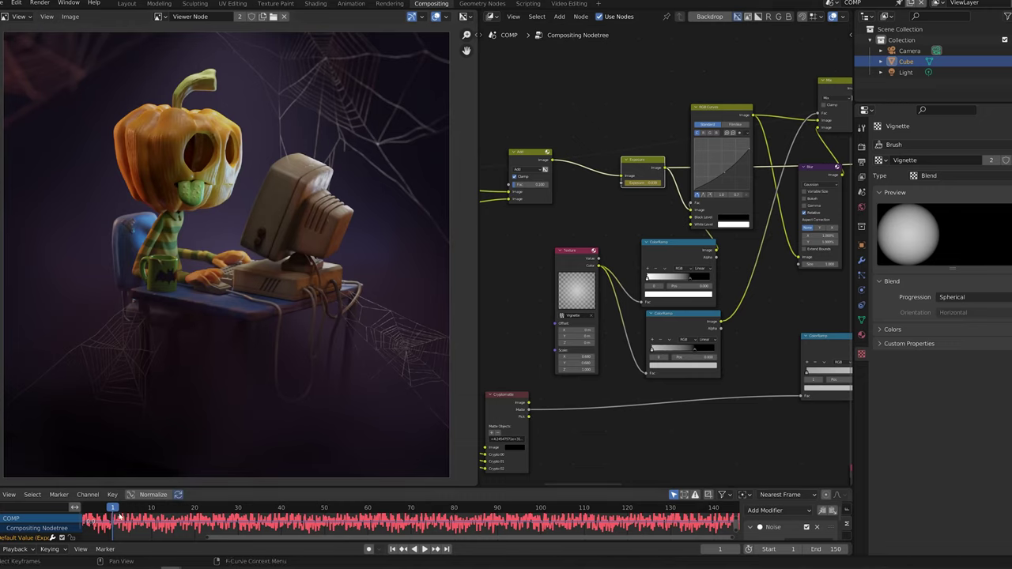
mouse_move(131, 511)
mouse_down()
mouse_move(168, 513)
mouse_move(126, 512)
mouse_up()
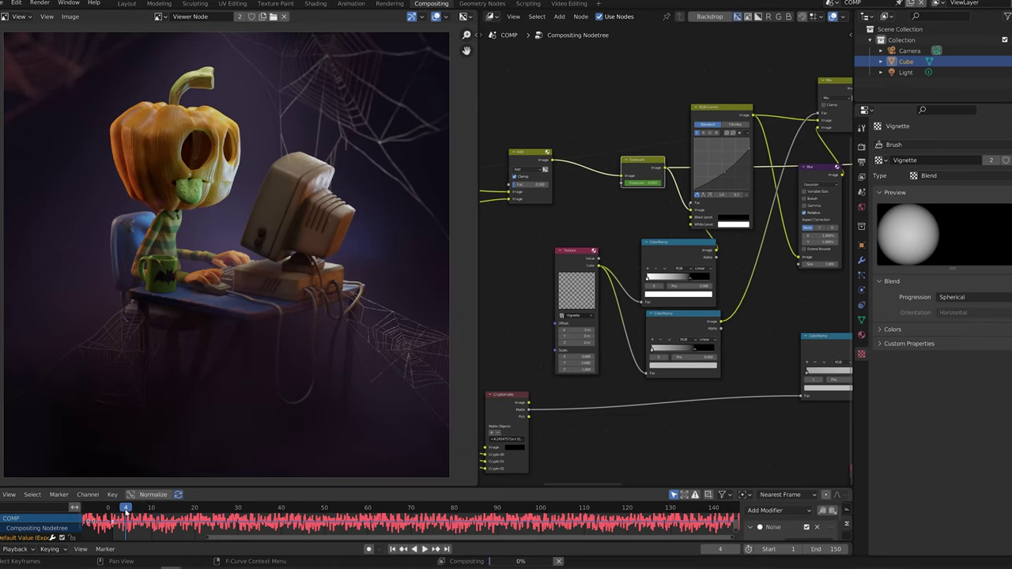
click(393, 549)
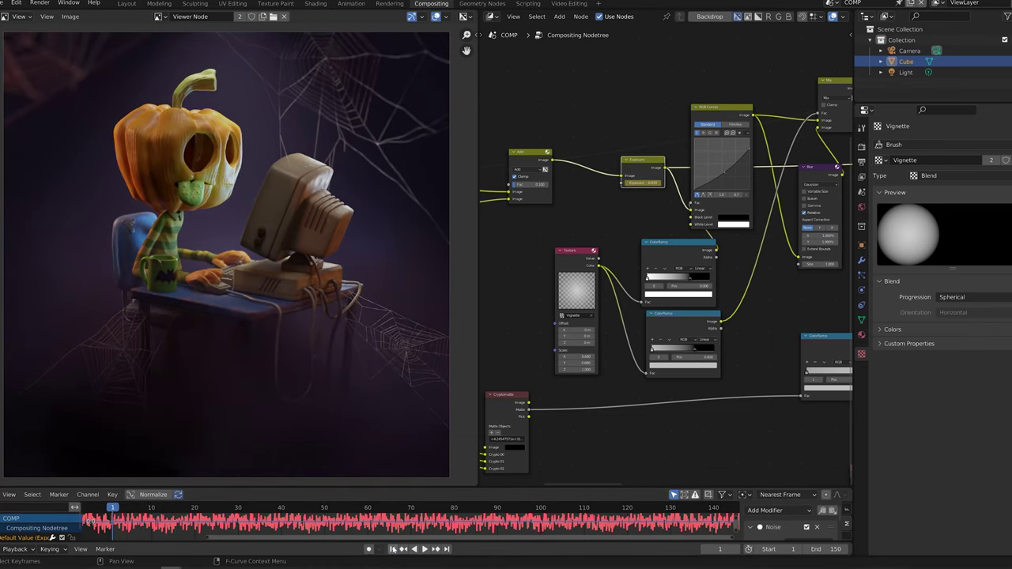
Step: Preview the Vignette texture, and compare the RGB Curves output with the Mix node that blends in the blurred image
ctrl+shift+click(571, 263)
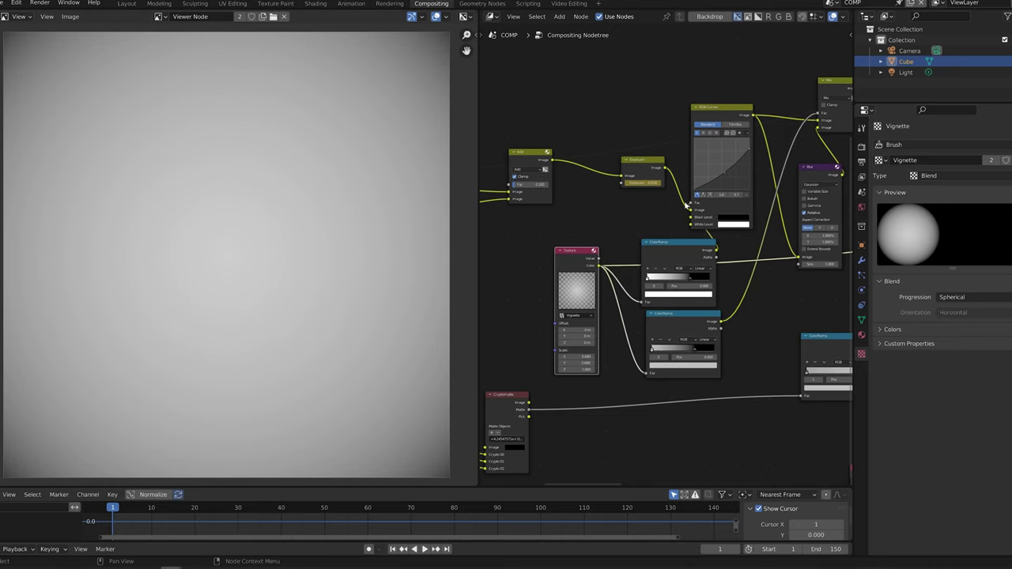
ctrl+shift+click(716, 121)
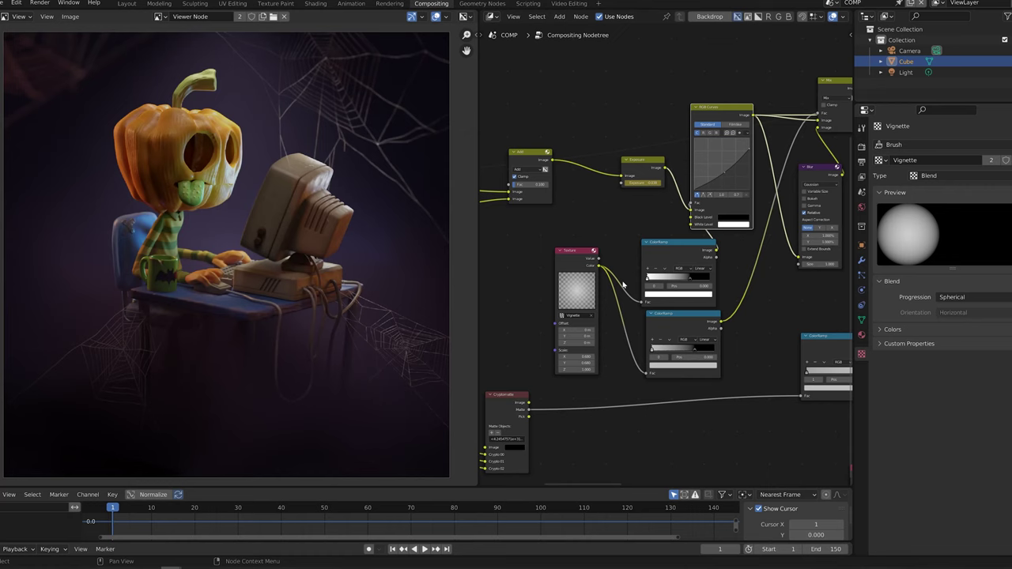
middle_drag(812, 168, 680, 211)
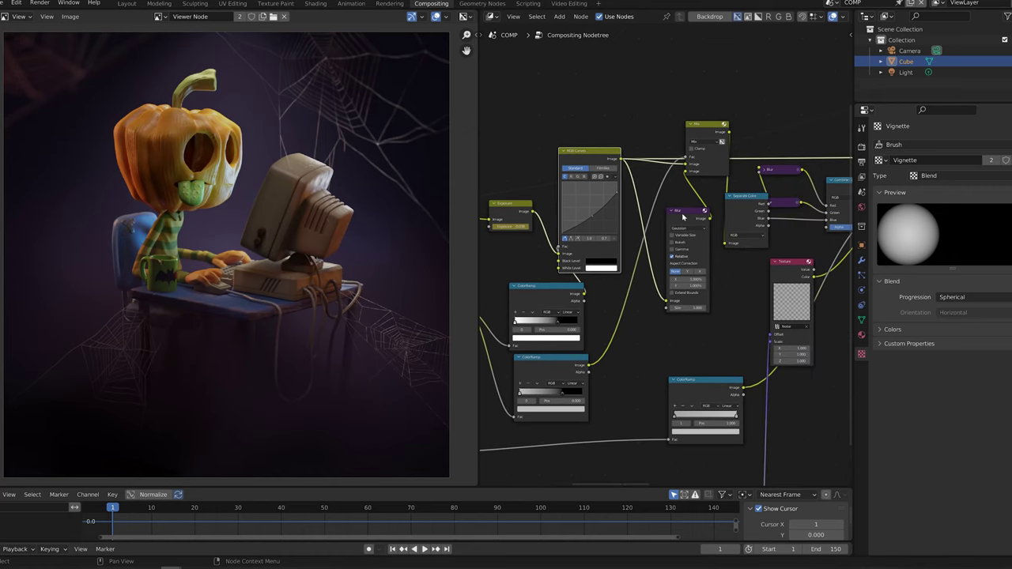
ctrl+shift+click(704, 129)
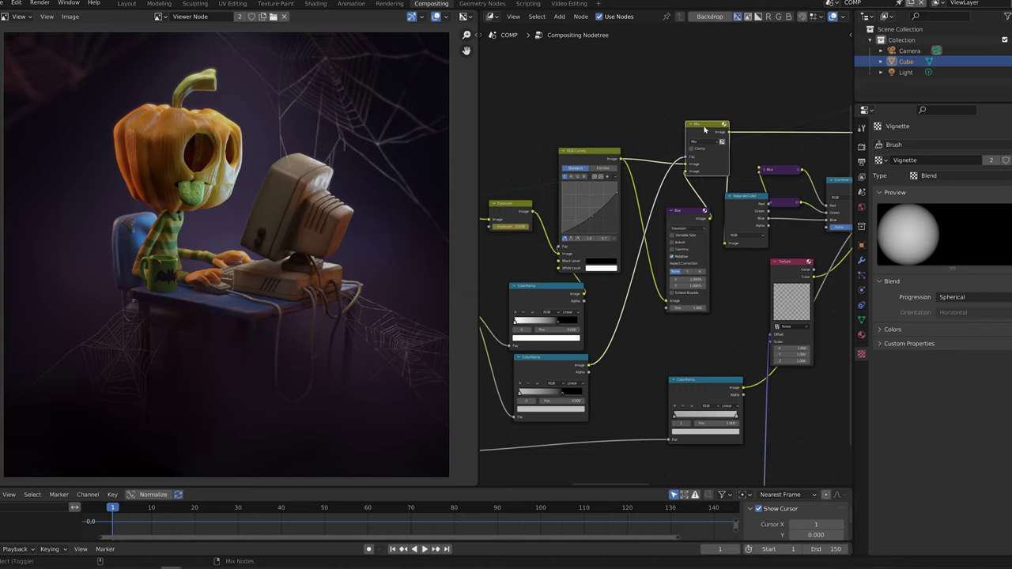
ctrl+shift+click(598, 161)
ctrl+shift+click(698, 133)
Step: Preview the individual Separate Color channels and the Combine Color output that rejoins the blurred channels
middle_drag(741, 205, 615, 197)
ctrl+shift+click(615, 198)
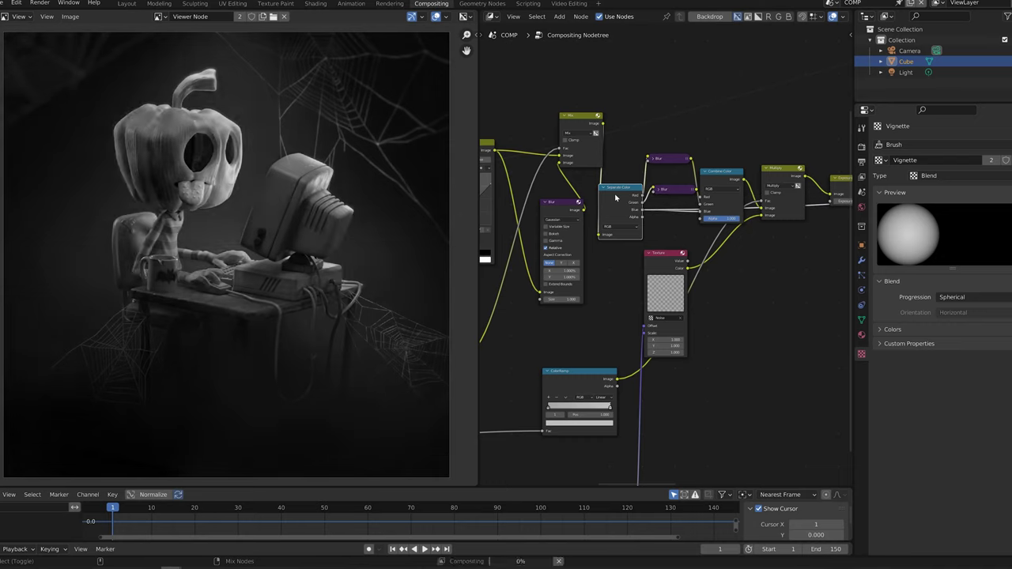
ctrl+shift+click(615, 197)
ctrl+shift+click(729, 179)
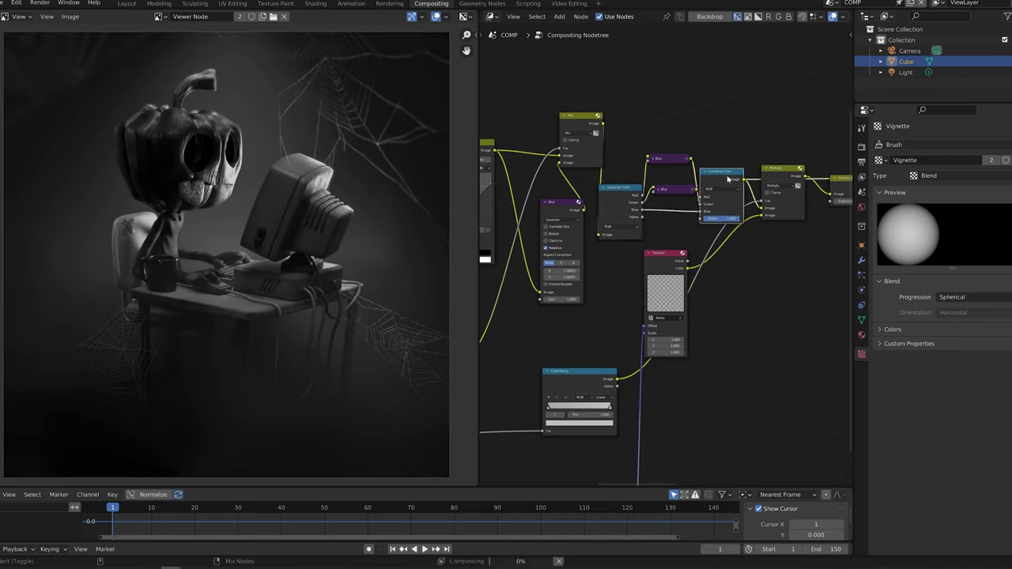
Step: Preview the two blurred color channels and the Combine Color output, and examine the colour fringing around the pumpkin's face up close
ctrl+shift+click(662, 160)
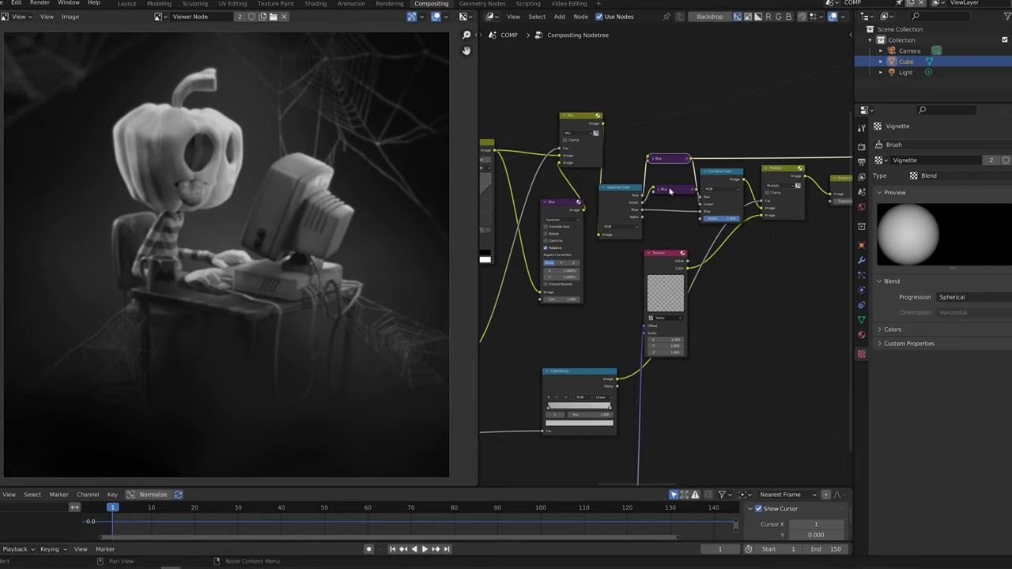
ctrl+shift+click(672, 159)
ctrl+shift+click(727, 197)
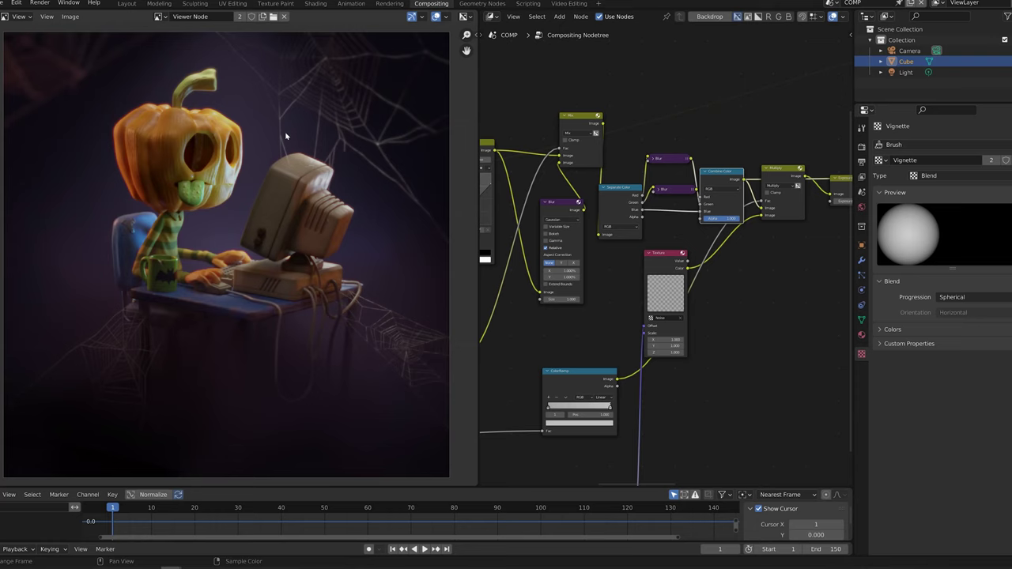
scroll(283, 133, up, 1)
scroll(283, 133, up, 5)
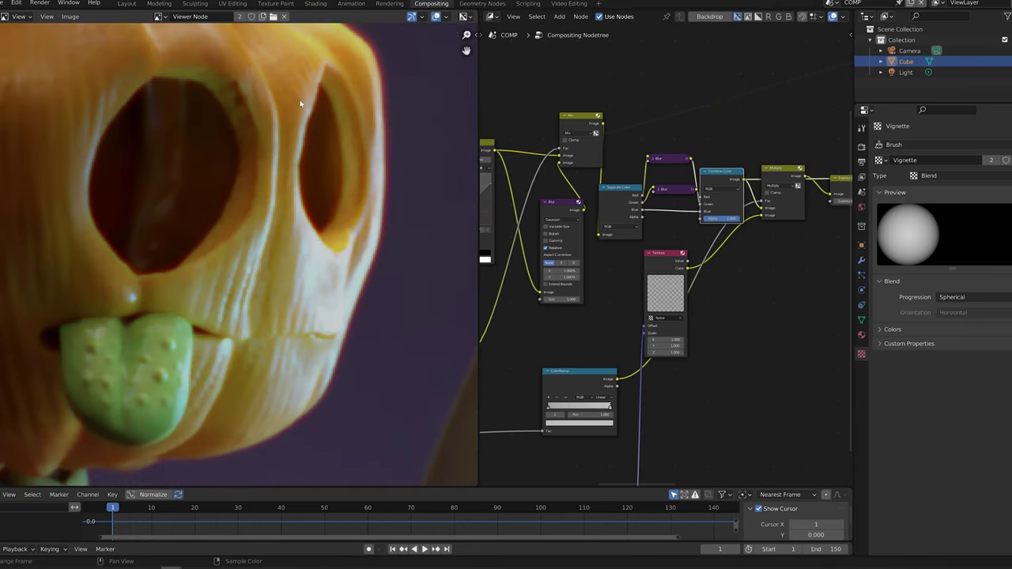
middle_drag(304, 203, 292, 241)
key(Home)
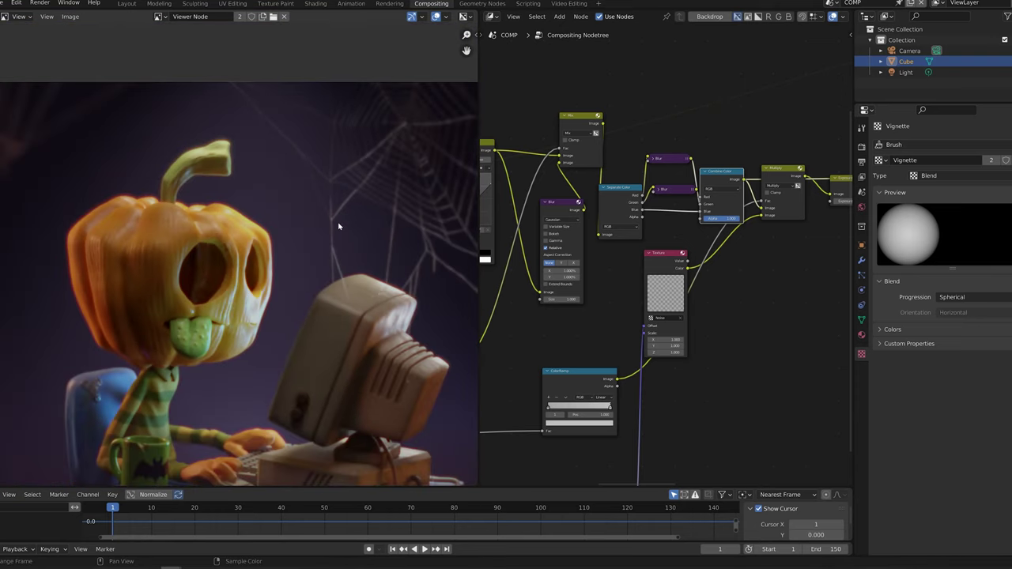
scroll(346, 229, down, 1)
Step: Preview the noise Texture node's Value and Color outputs, and show the settings of the Noise texture
ctrl+shift+click(656, 269)
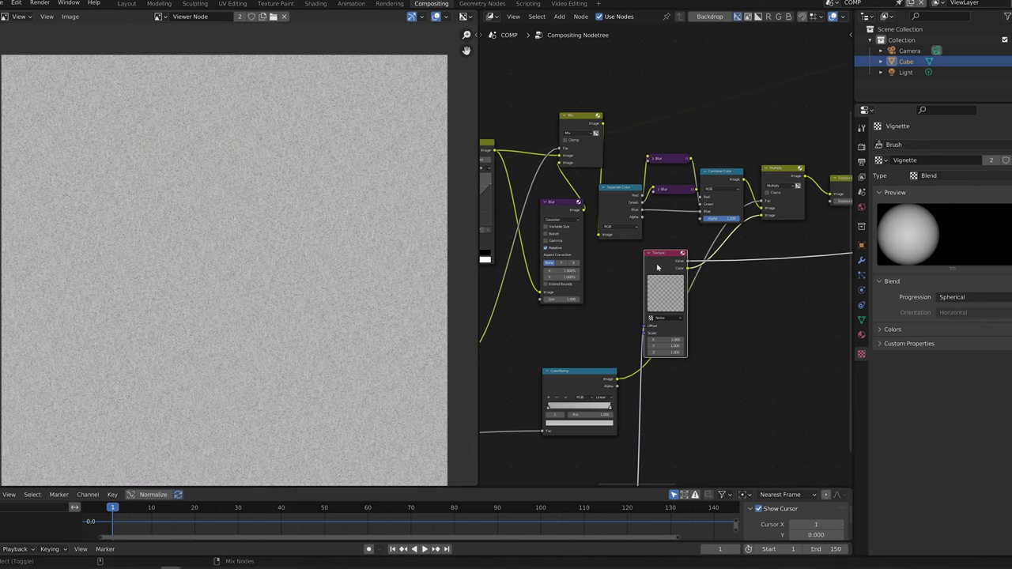
ctrl+shift+click(656, 268)
scroll(262, 244, up, 1)
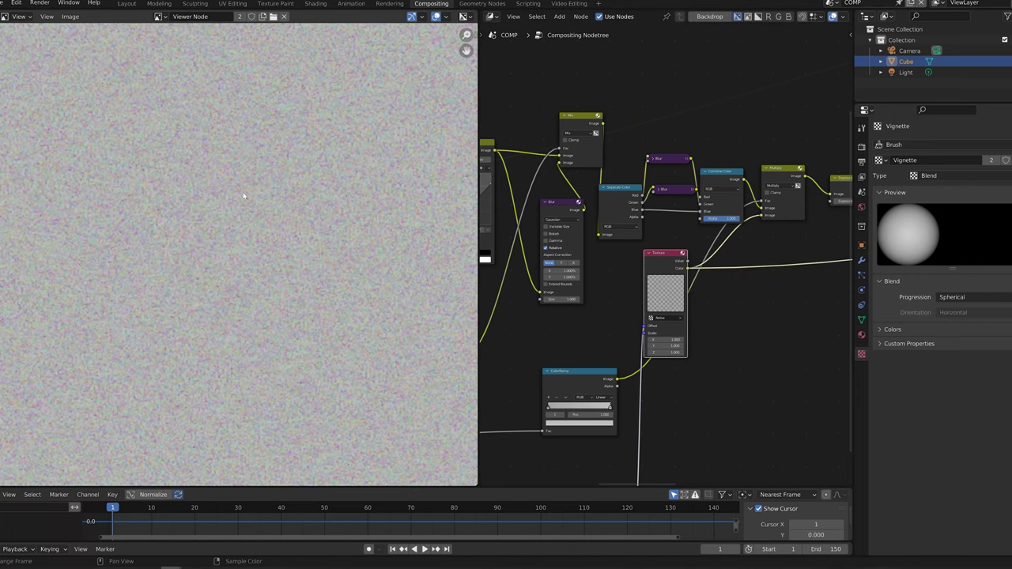
scroll(254, 244, down, 1)
scroll(253, 245, up, 1)
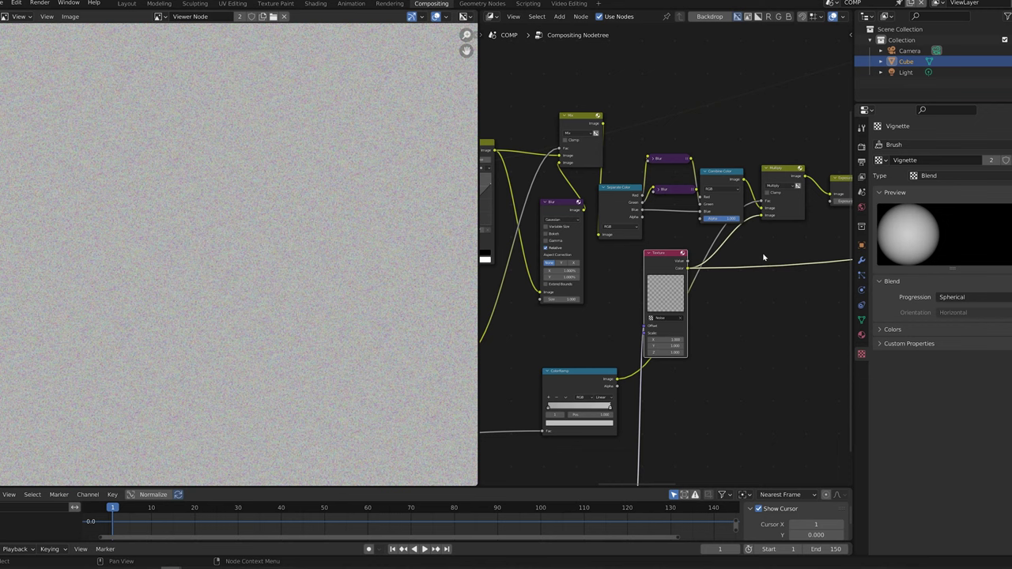
click(880, 160)
click(934, 180)
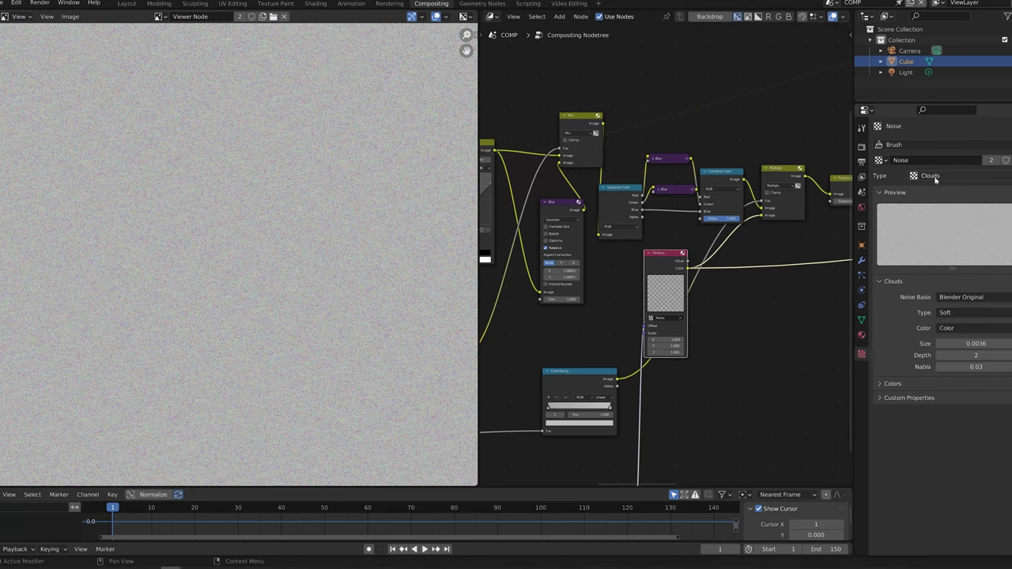
Step: Preview the Cryptomatte node's image and matte outputs, and the Multiply node that blends the grain into the image
middle_drag(779, 175, 673, 210)
ctrl+shift+click(673, 211)
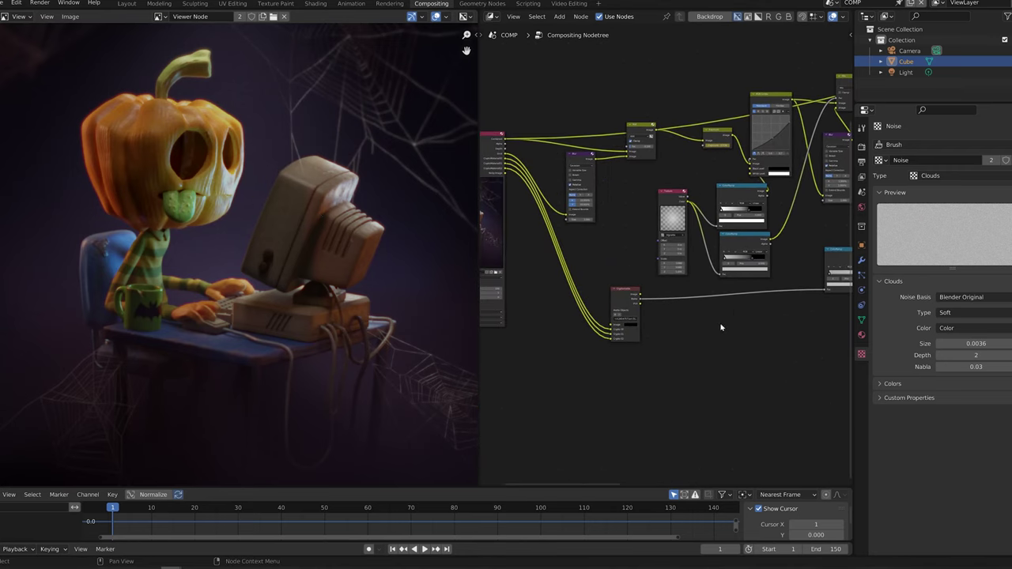
ctrl+shift+click(633, 297)
ctrl+shift+click(629, 297)
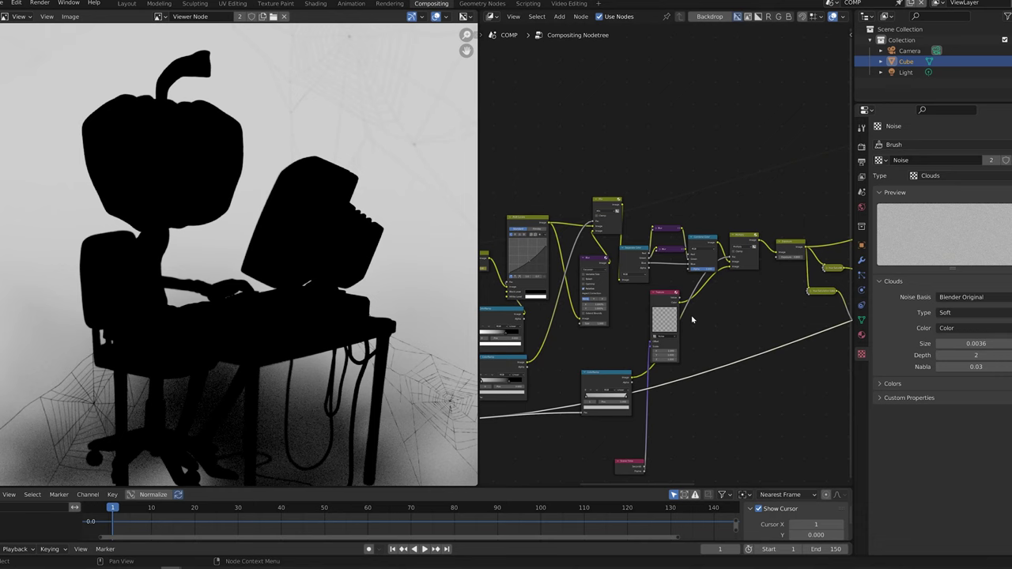
ctrl+shift+click(744, 251)
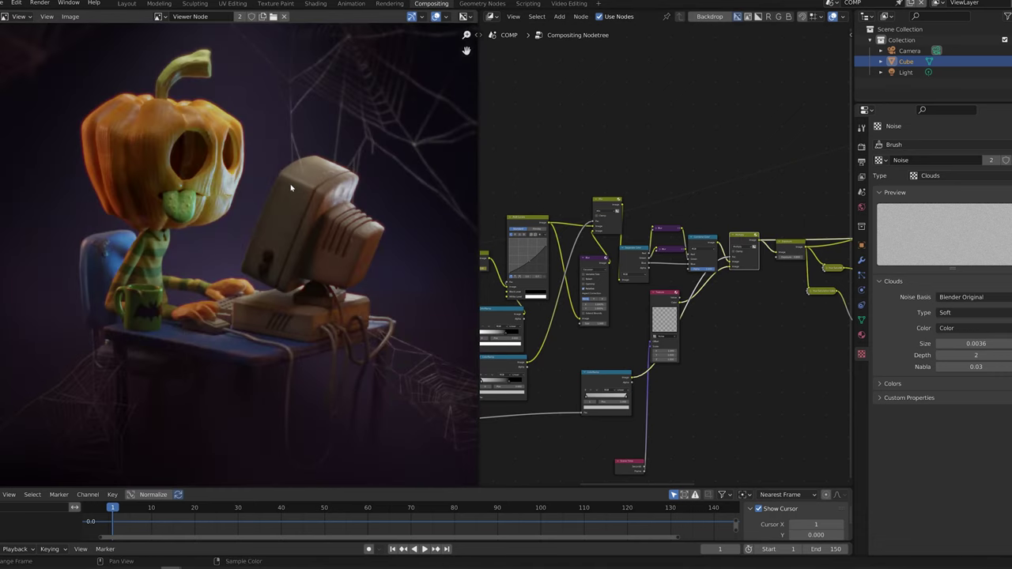
Step: Preview the Exposure node's output, and examine the two Hue Saturation Value nodes it feeds
middle_drag(788, 307, 660, 312)
scroll(657, 310, up, 5)
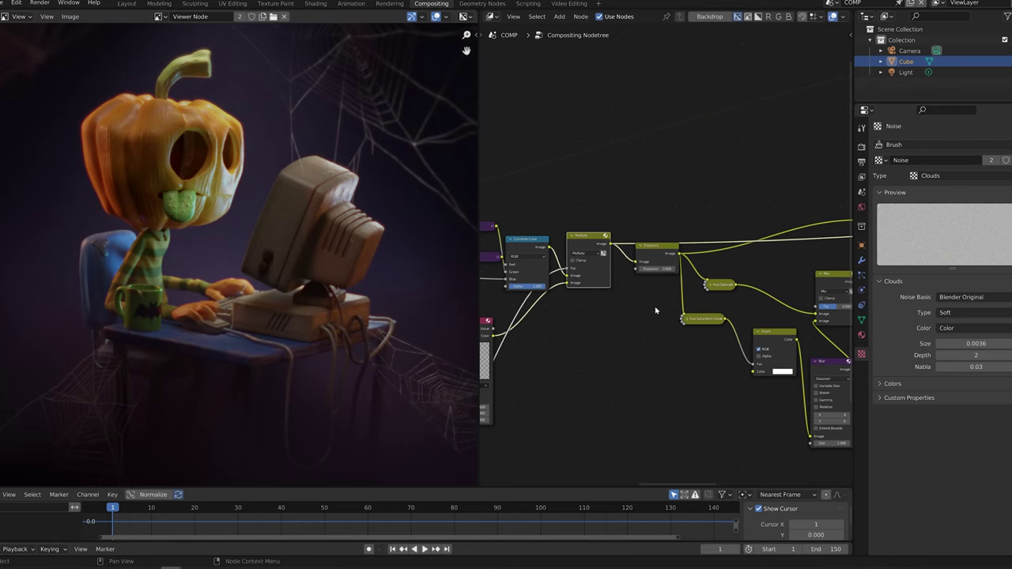
ctrl+shift+click(653, 253)
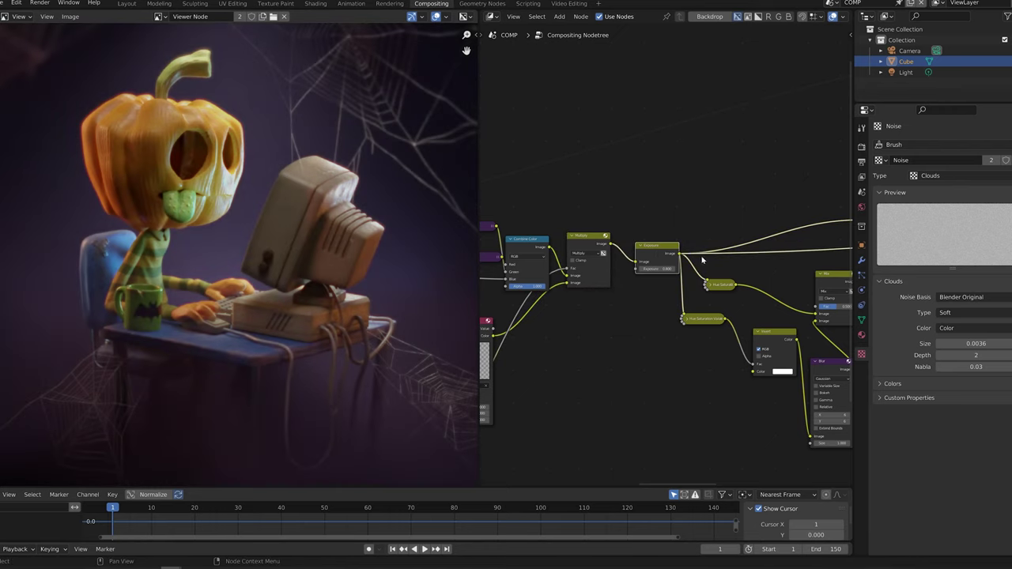
middle_drag(702, 261, 568, 262)
click(579, 290)
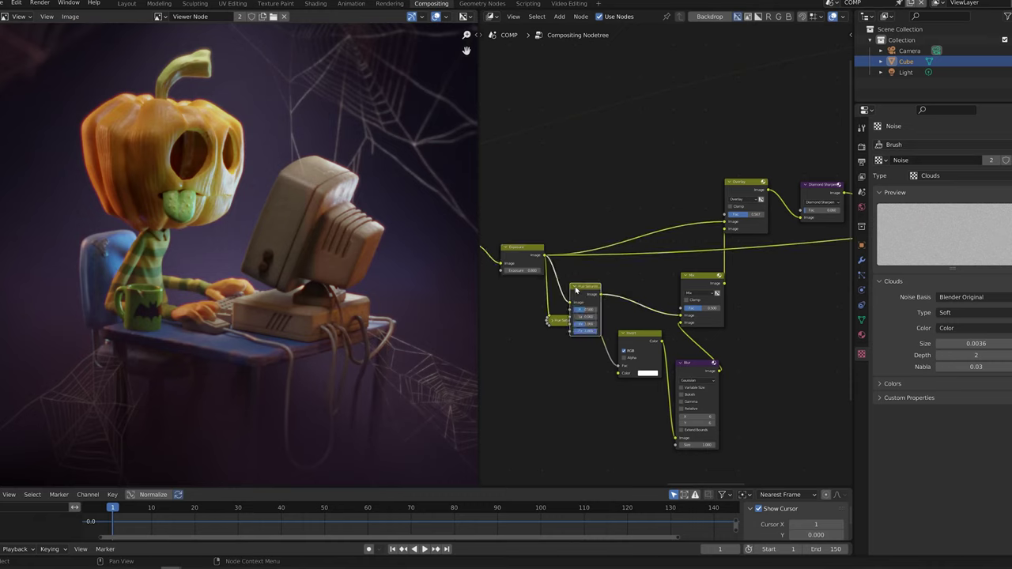
drag(573, 323, 580, 328)
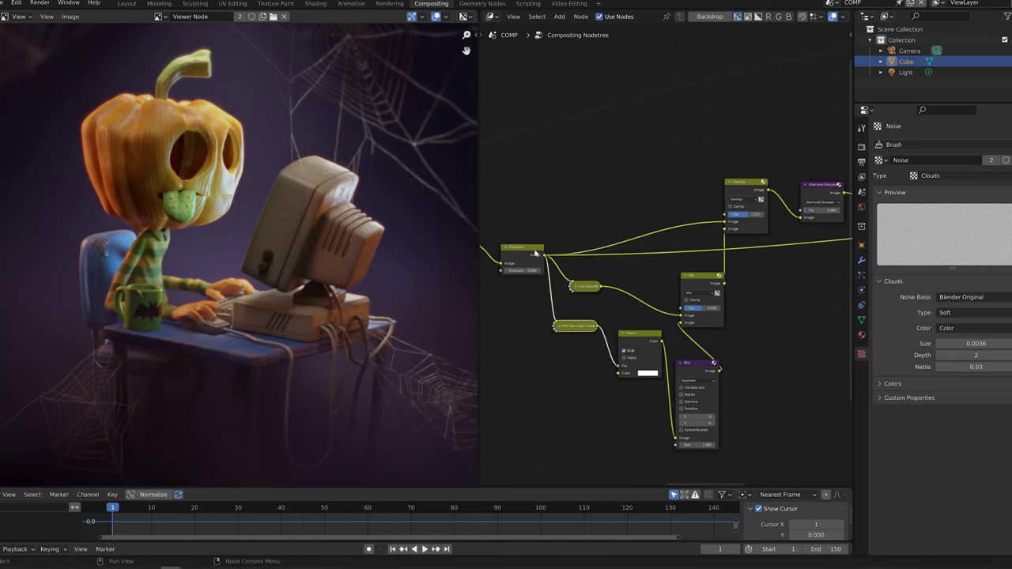
Step: Preview the desaturated image, its inverted and blurred versions, and the Mix node that combines them into a high-pass image
middle_drag(600, 271, 606, 256)
ctrl+shift+click(593, 275)
ctrl+shift+click(586, 310)
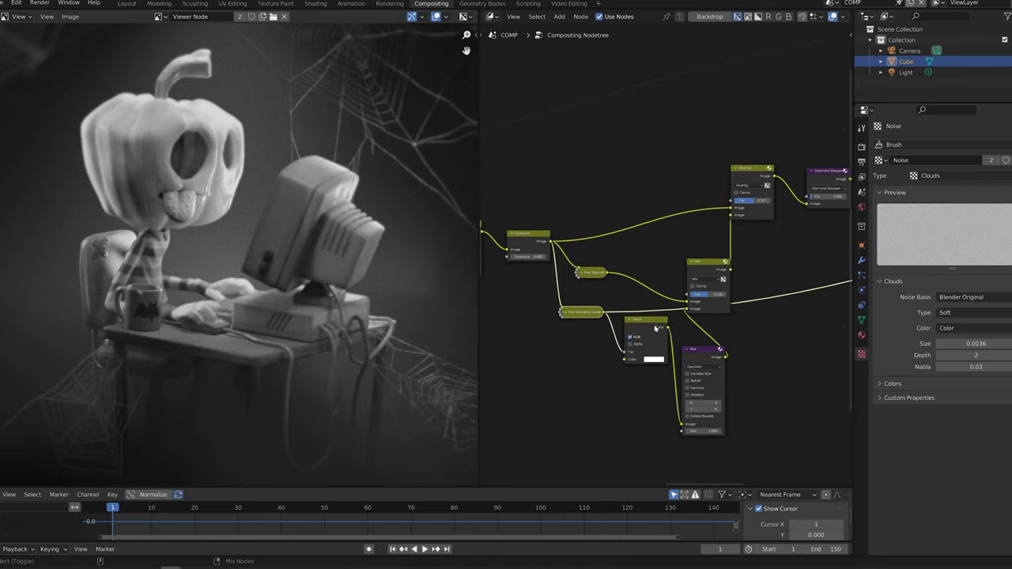
ctrl+shift+click(657, 331)
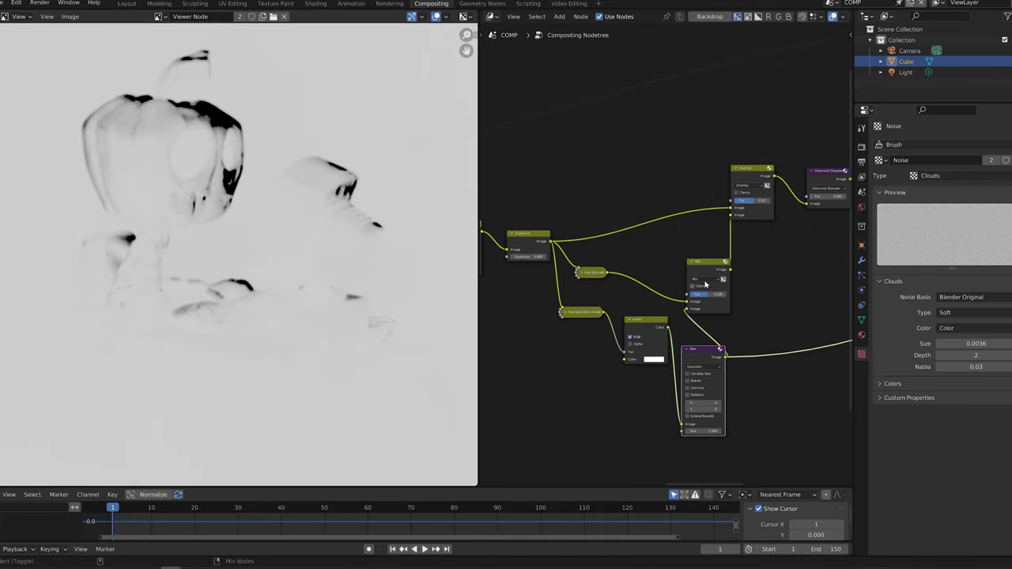
ctrl+shift+click(706, 275)
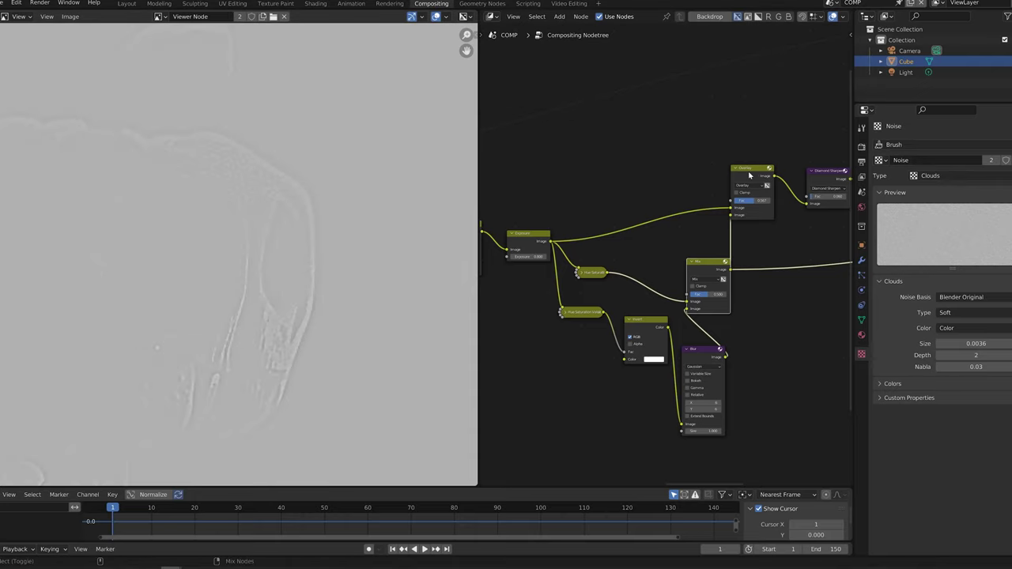
Step: Compare the Overlay node's output with the Exposure node's output on the pumpkin's face
ctrl+shift+click(751, 174)
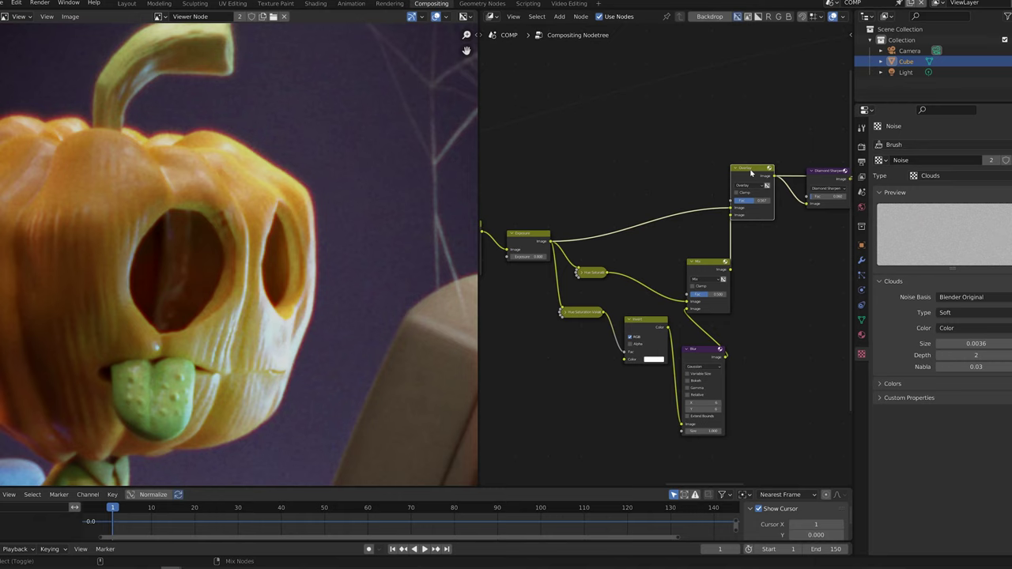
ctrl+shift+click(529, 243)
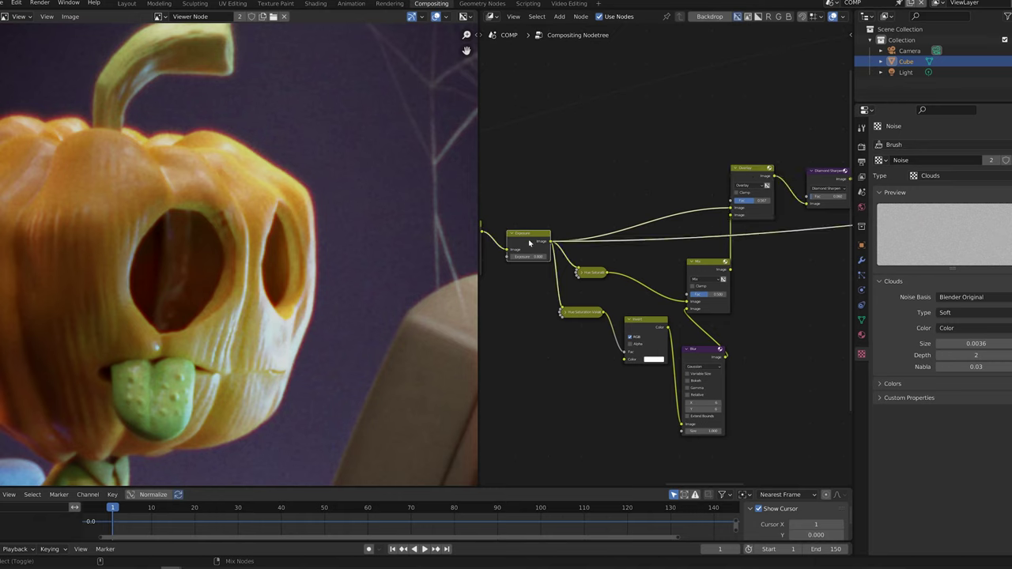
ctrl+shift+click(742, 184)
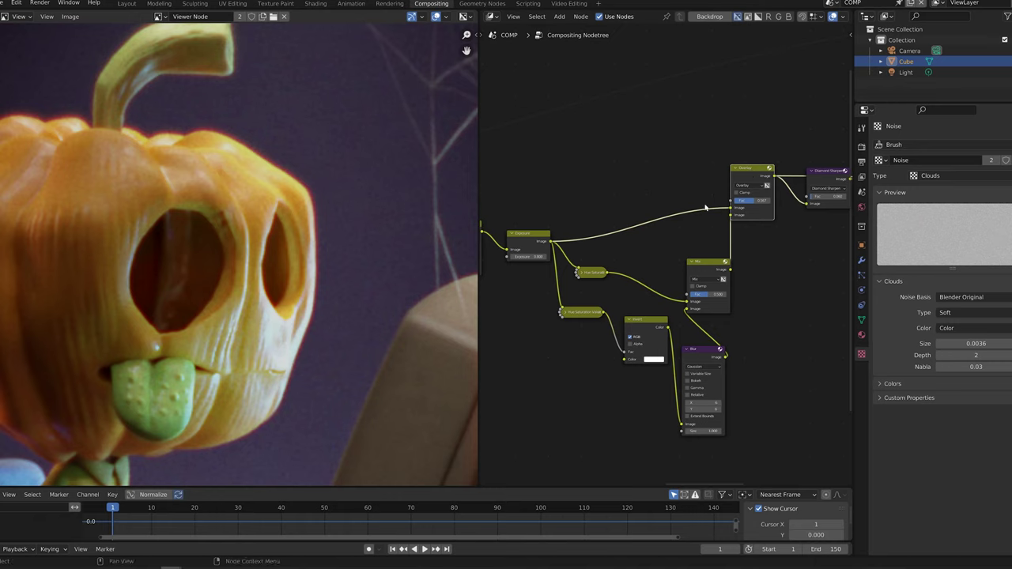
Step: Move the Diamond Sharpen node above the Overlay node, and compare its output with the unsharpened Overlay image
middle_drag(757, 227, 657, 278)
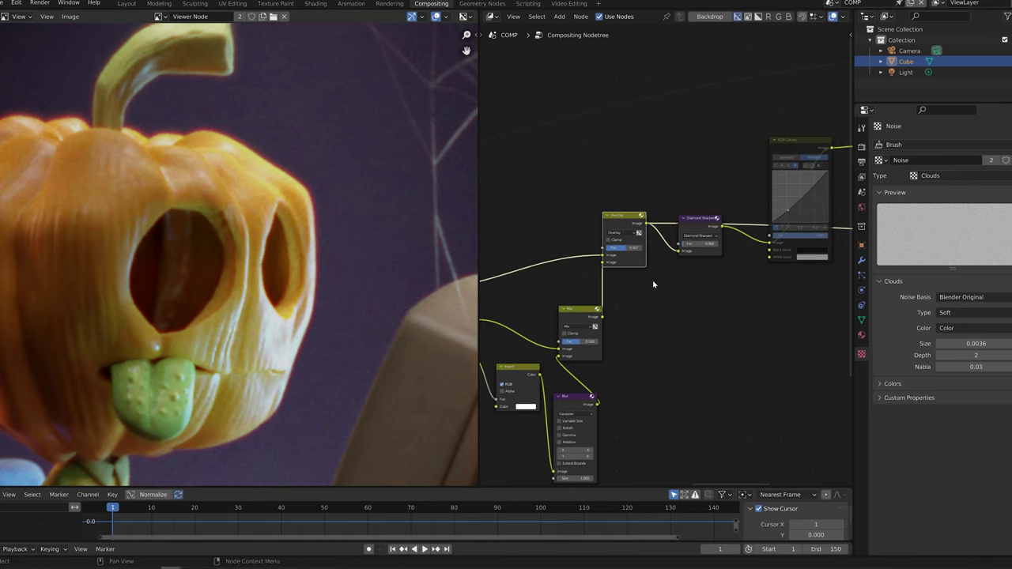
drag(700, 229, 700, 183)
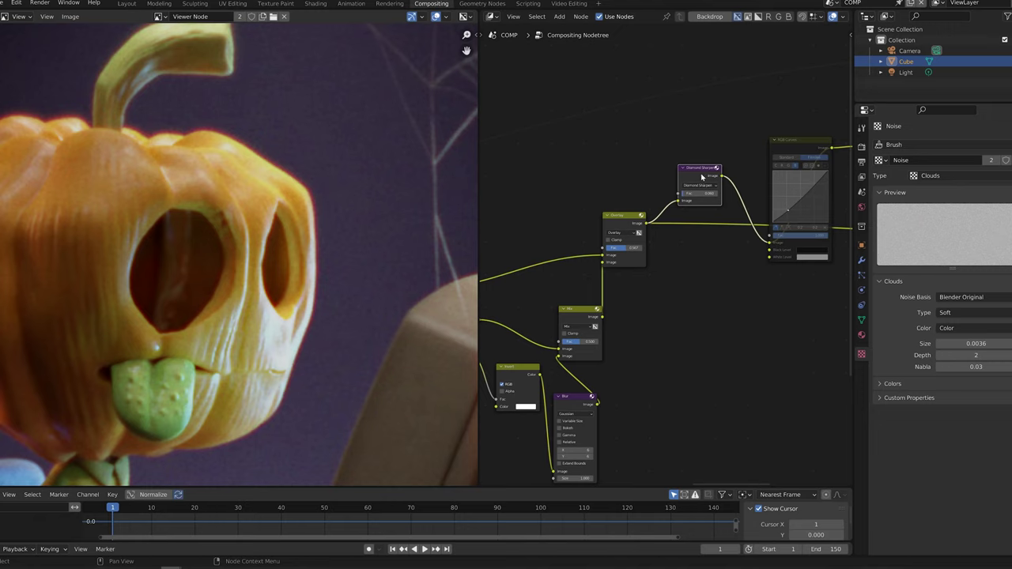
ctrl+shift+click(701, 177)
key(ctrl+z)
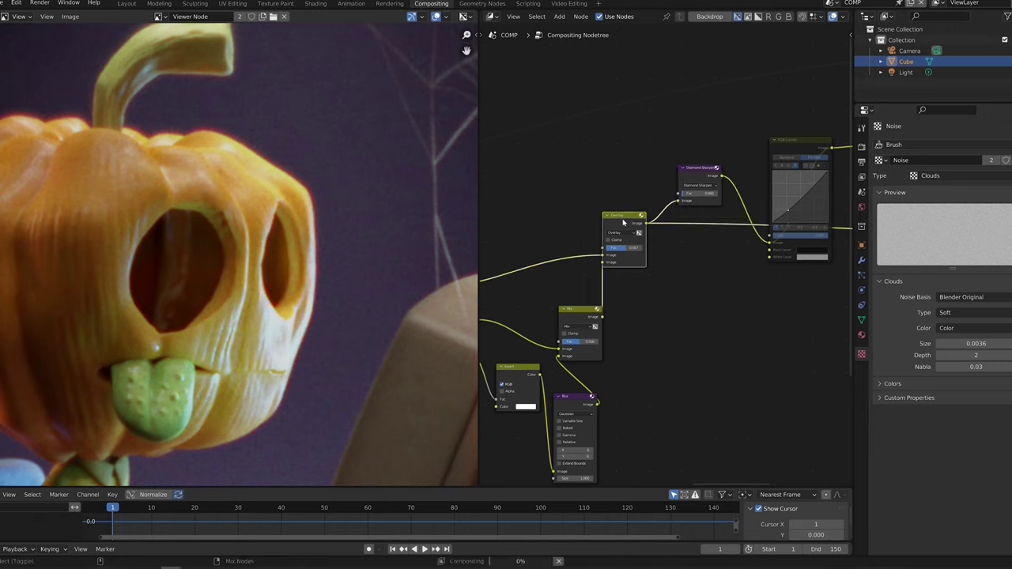
scroll(396, 214, down, 4)
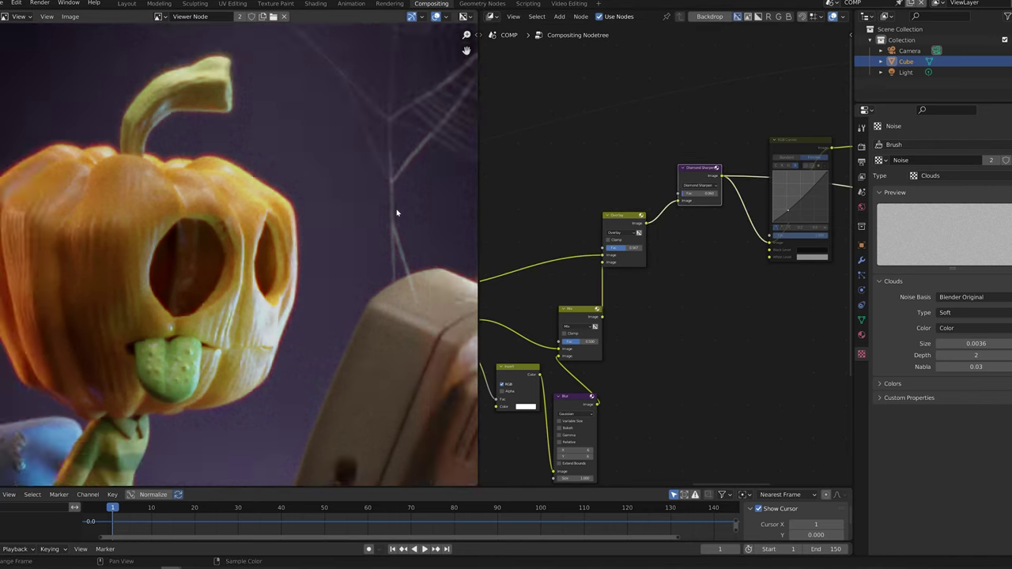
middle_drag(309, 242, 311, 184)
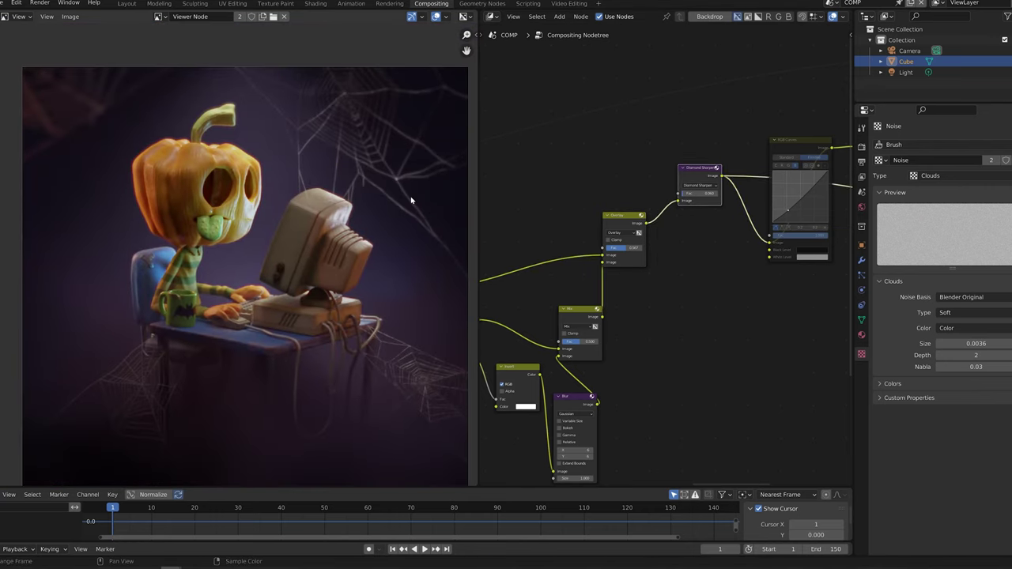
Step: Move the muted RGB Curves node down, clear of the node chain after Diamond Sharpen
middle_drag(799, 151, 689, 154)
drag(698, 145, 674, 156)
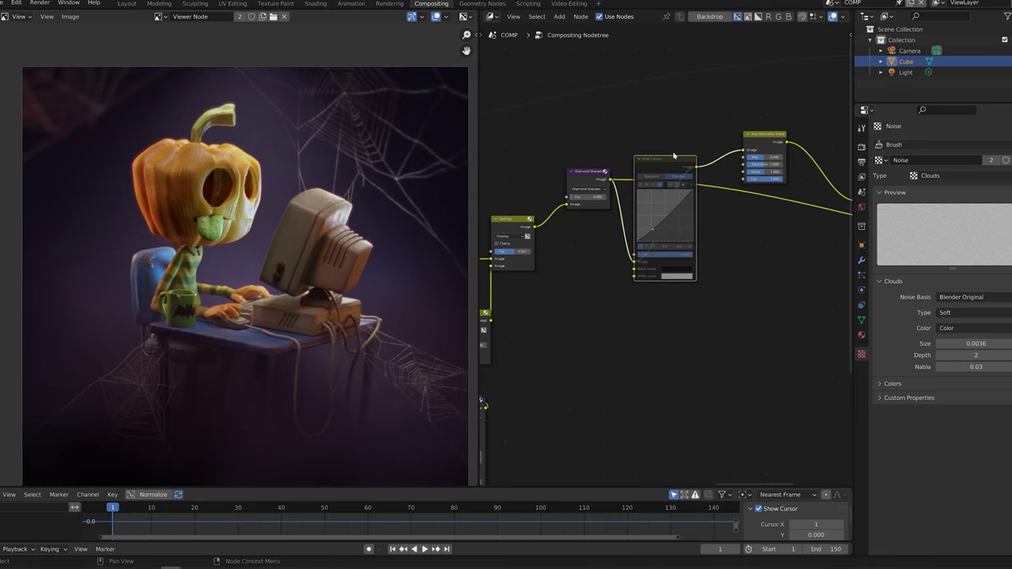
middle_drag(712, 150, 605, 255)
scroll(687, 259, down, 2)
drag(548, 281, 568, 365)
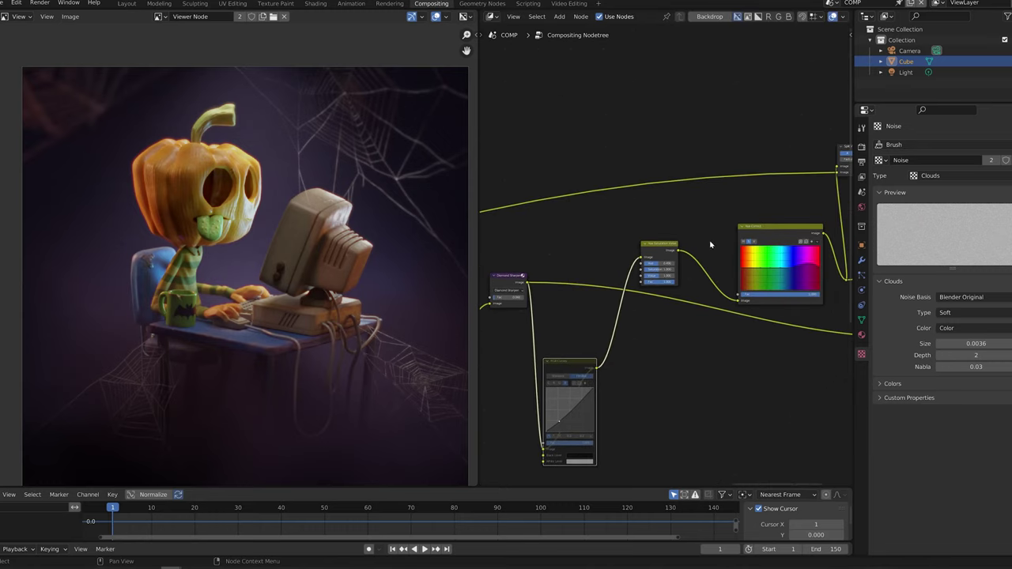
Step: Preview the last Hue Saturation Value and Hue Correct nodes, and examine Hue Correct's value and saturation curves
middle_drag(710, 244, 653, 251)
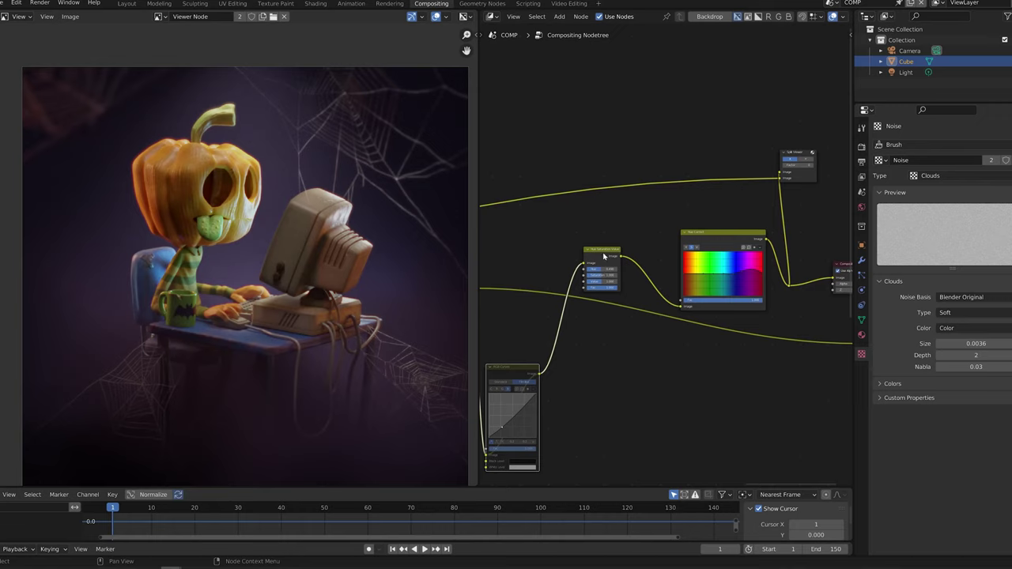
ctrl+shift+click(604, 257)
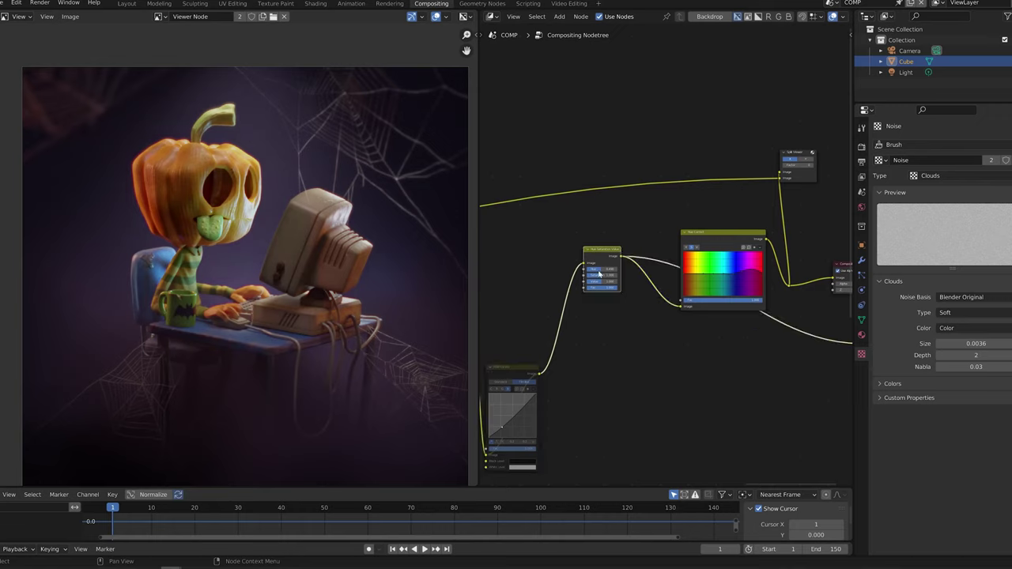
scroll(731, 240, up, 3)
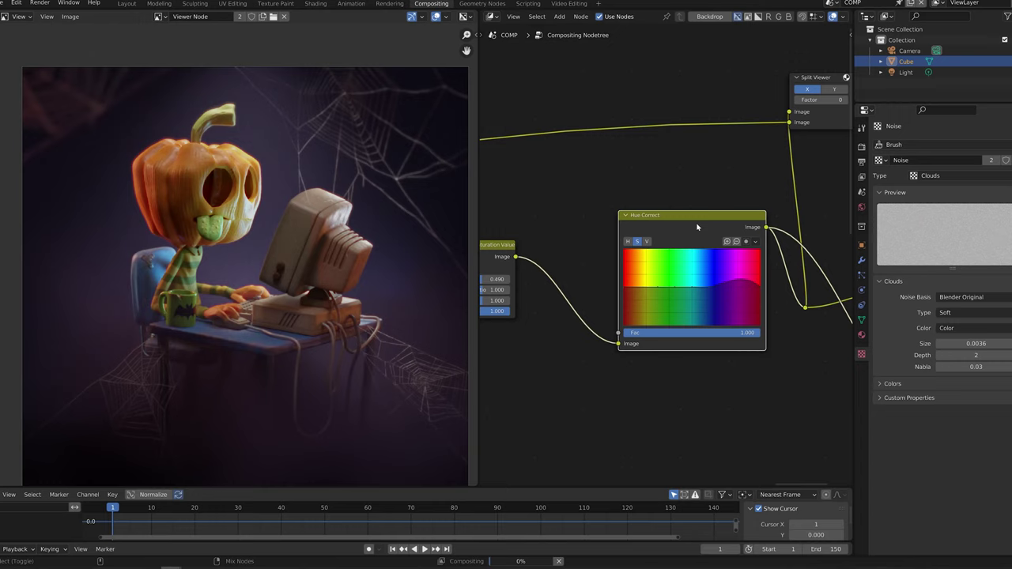
click(647, 241)
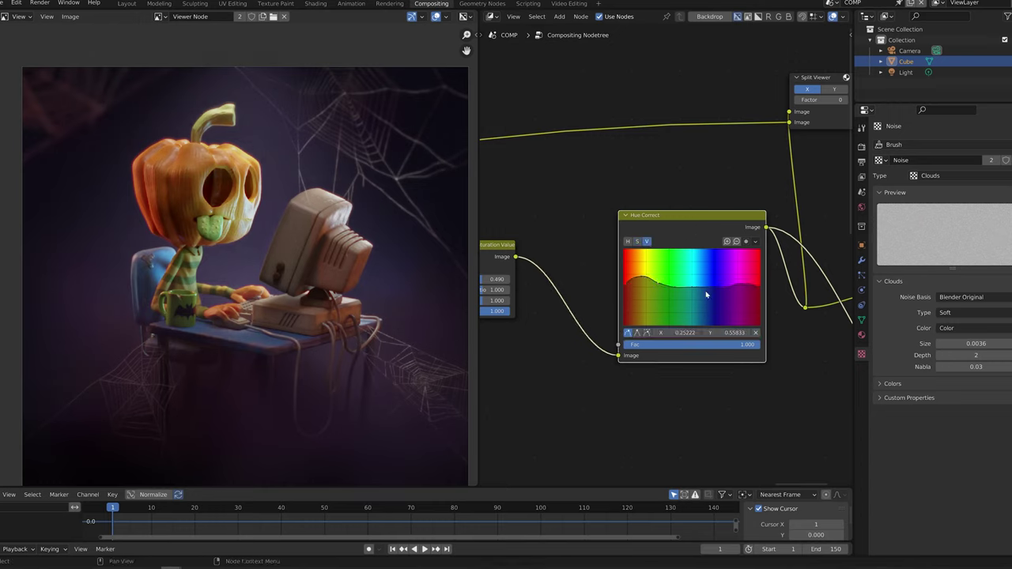
click(639, 242)
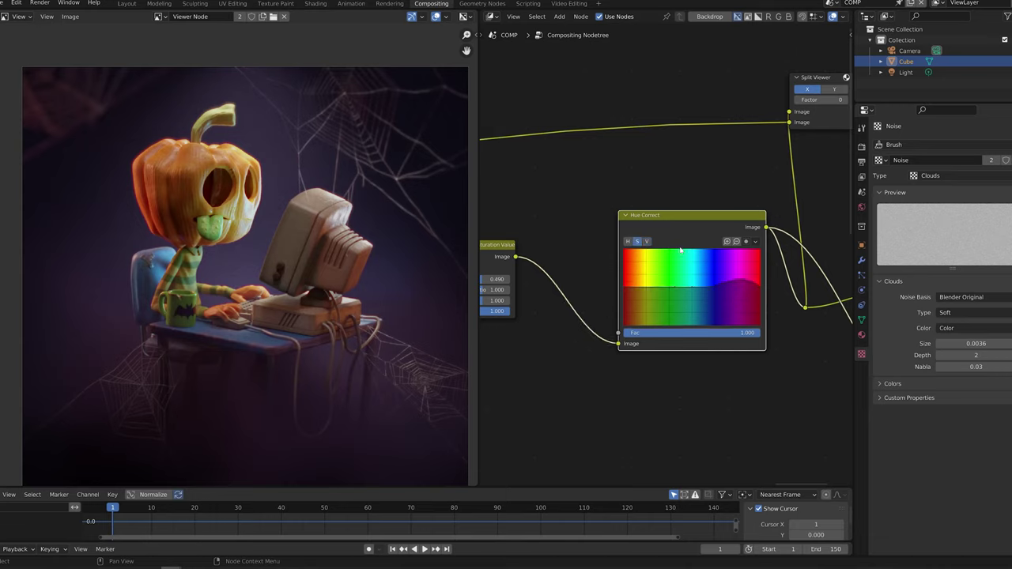
Step: Preview the final composite from the reroute after Hue Correct, and inspect the Split Viewer node's factor
middle_drag(760, 190, 547, 202)
ctrl+shift+click(591, 319)
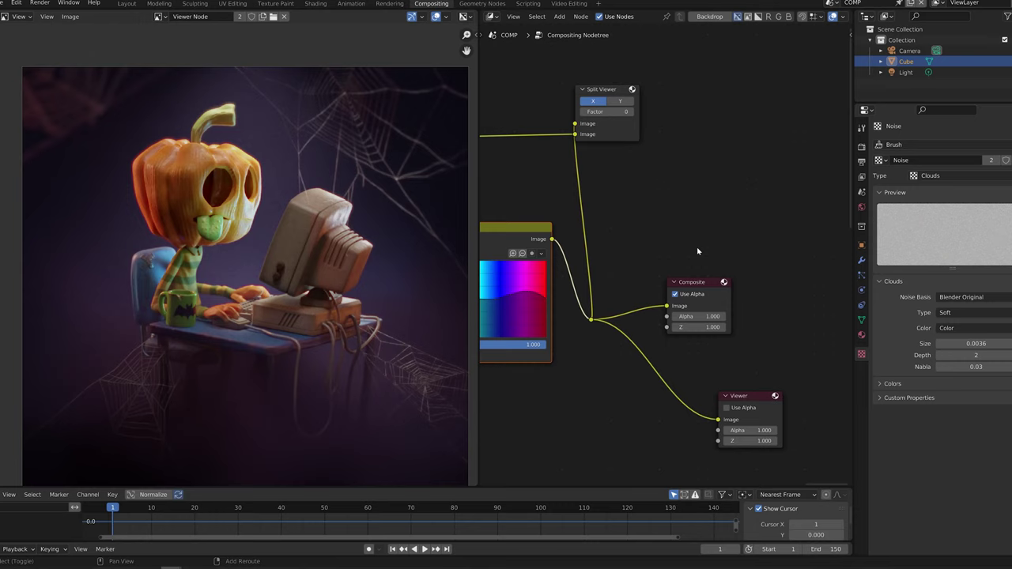
click(609, 88)
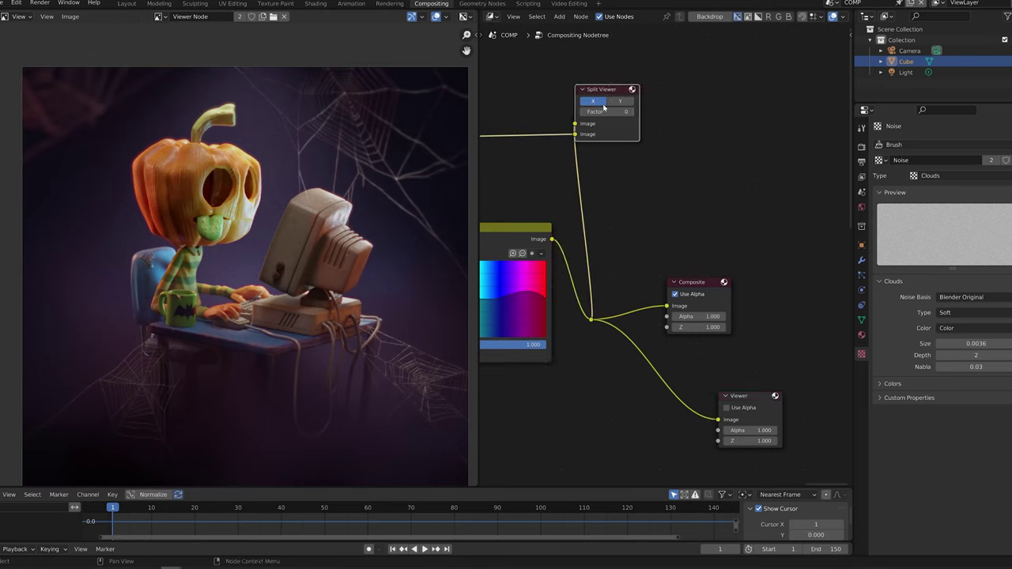
mouse_move(601, 112)
mouse_down()
mouse_move(624, 111)
mouse_move(607, 114)
mouse_up()
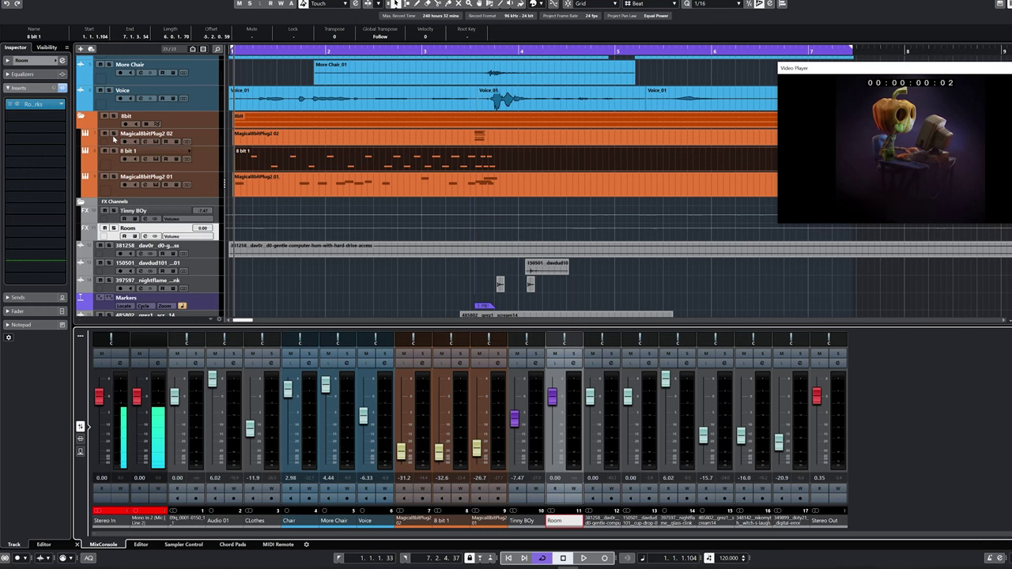
Step: In the Cubase sound project, solo and play the 8bit folder track, and review the Magical8bitPlug2 02 instrument's settings
click(113, 116)
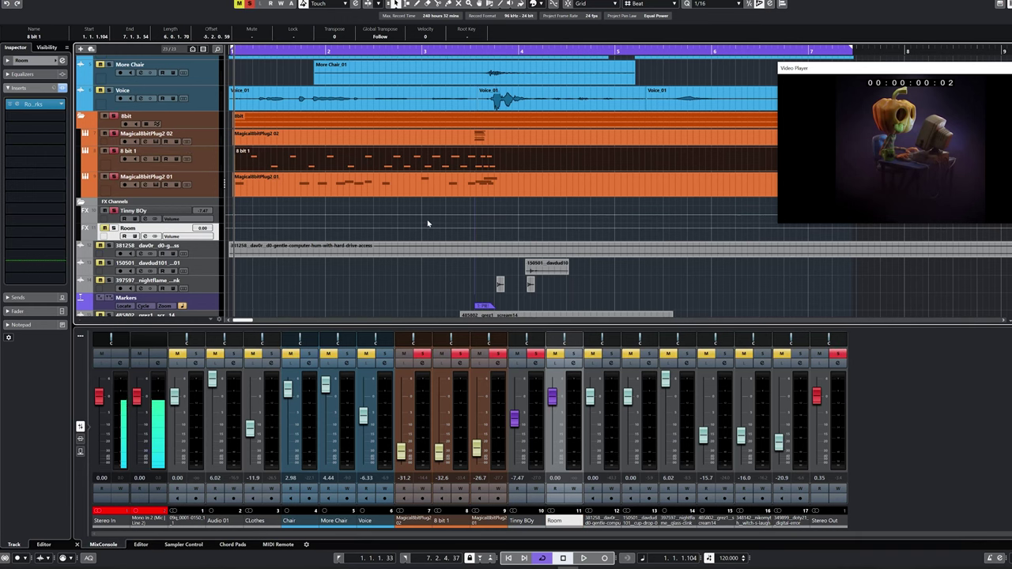
key(space)
key(space)
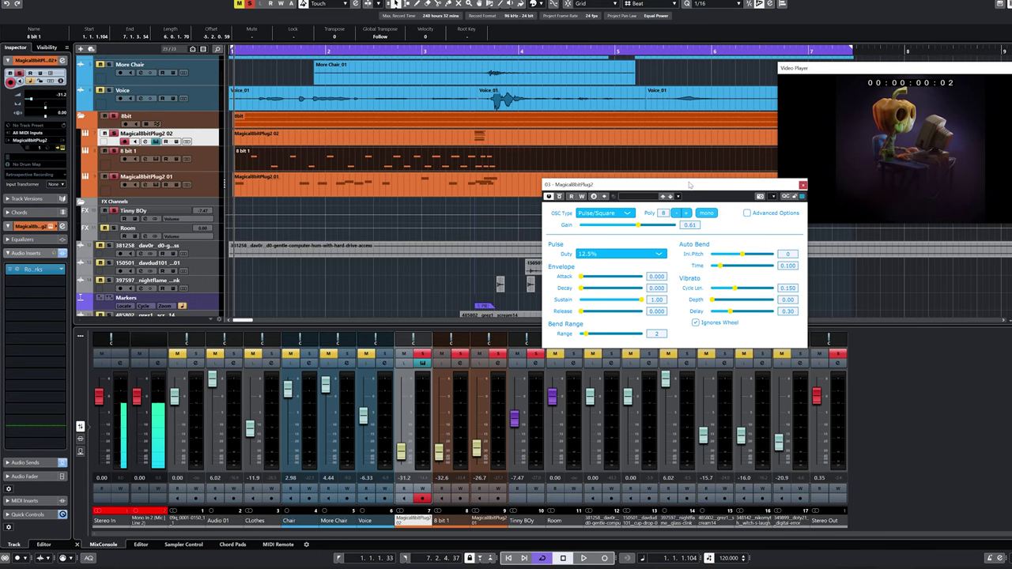
drag(731, 188, 594, 188)
click(155, 141)
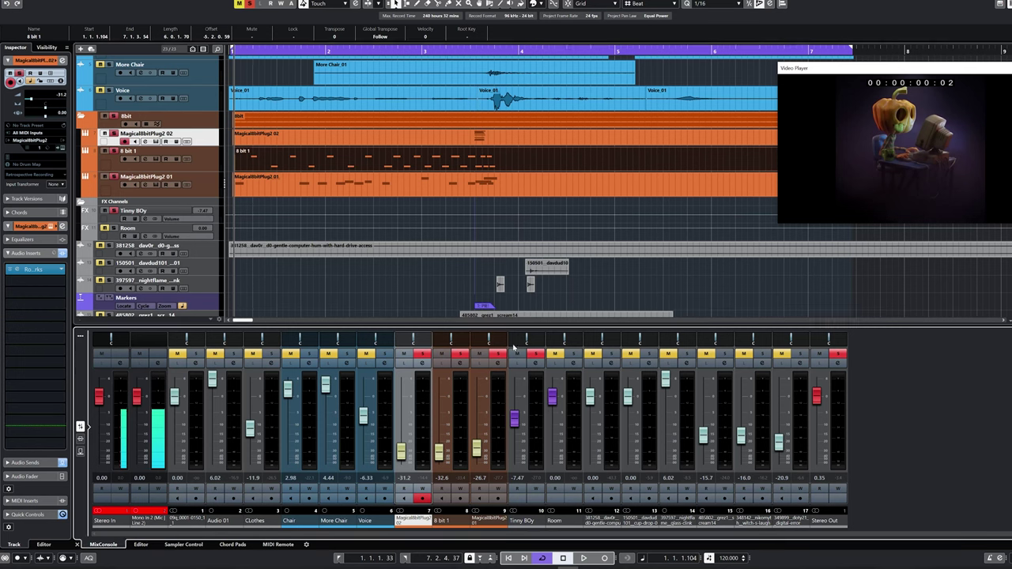
Step: Examine the Tinny BOy effect channel's equalizer curve and the settings of its Distroyer insert
click(150, 212)
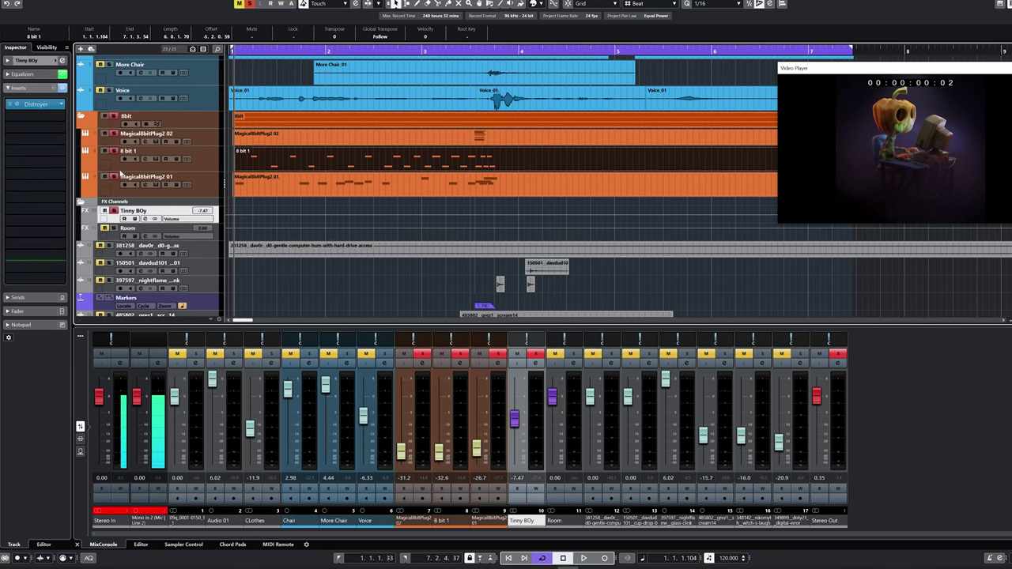
click(23, 73)
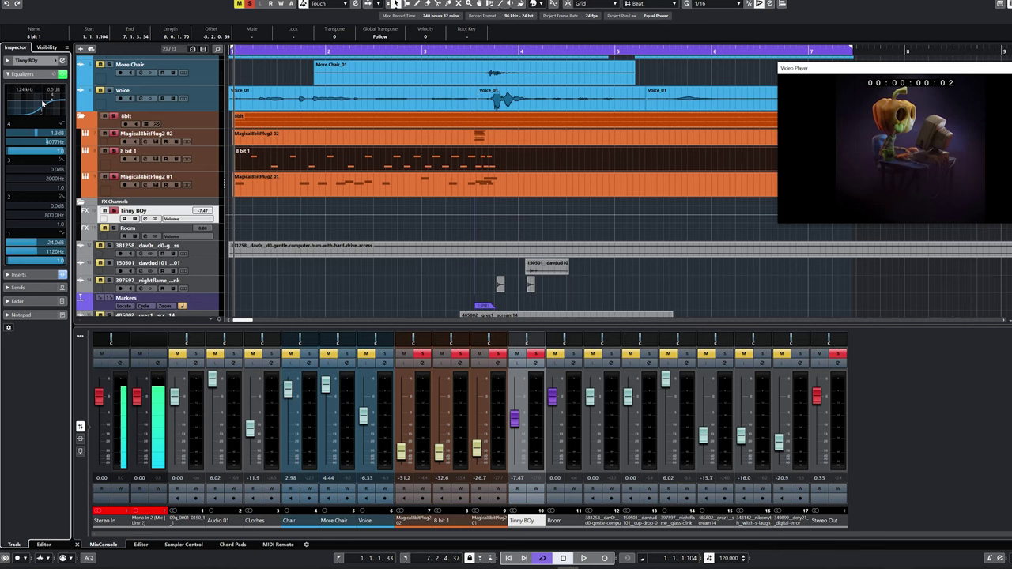
click(20, 275)
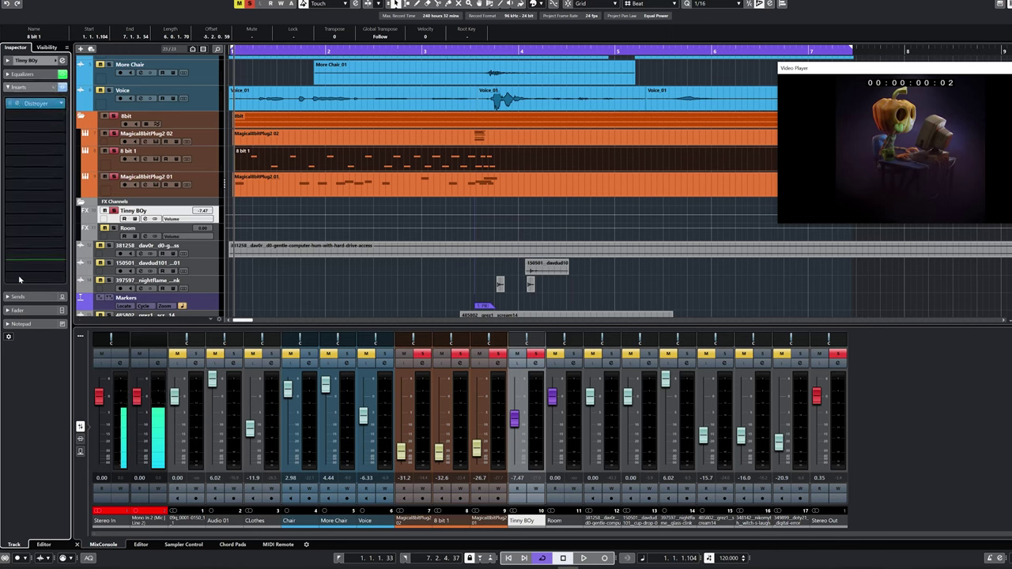
click(38, 104)
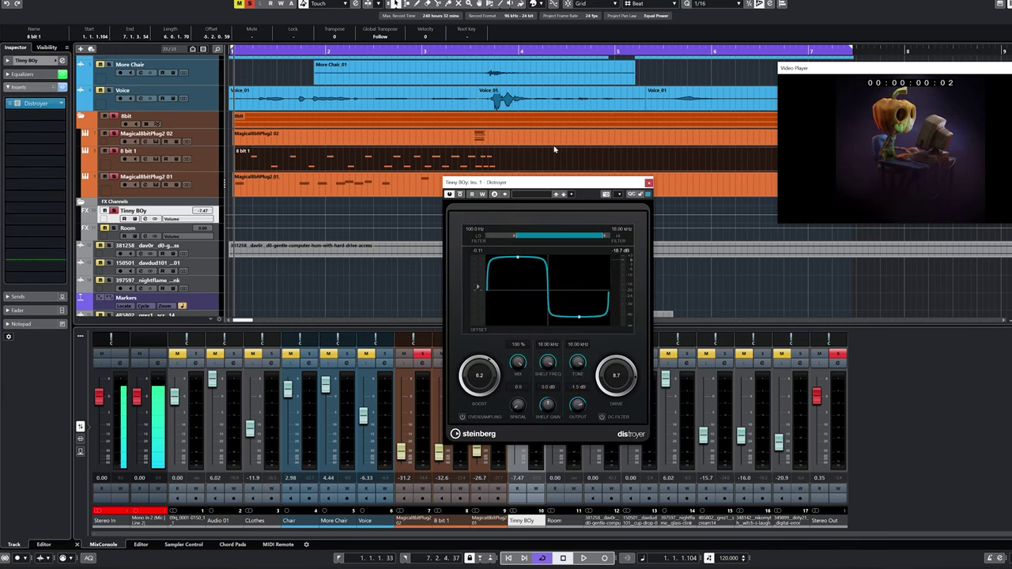
drag(560, 183, 492, 183)
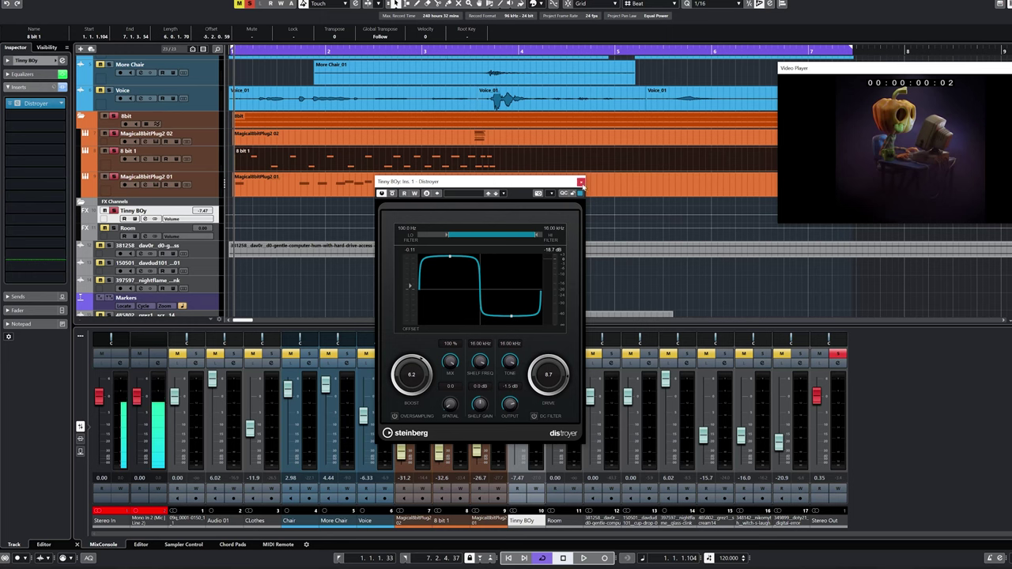
click(582, 183)
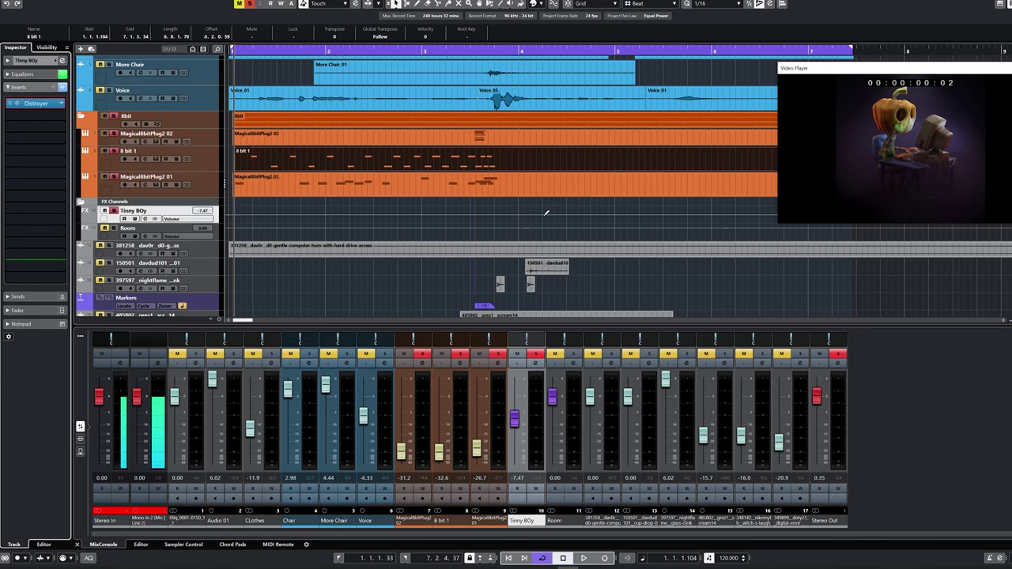
Step: Unsolo the 8bit folder track and play back the full sound mix with the animation
scroll(546, 212, up, 3)
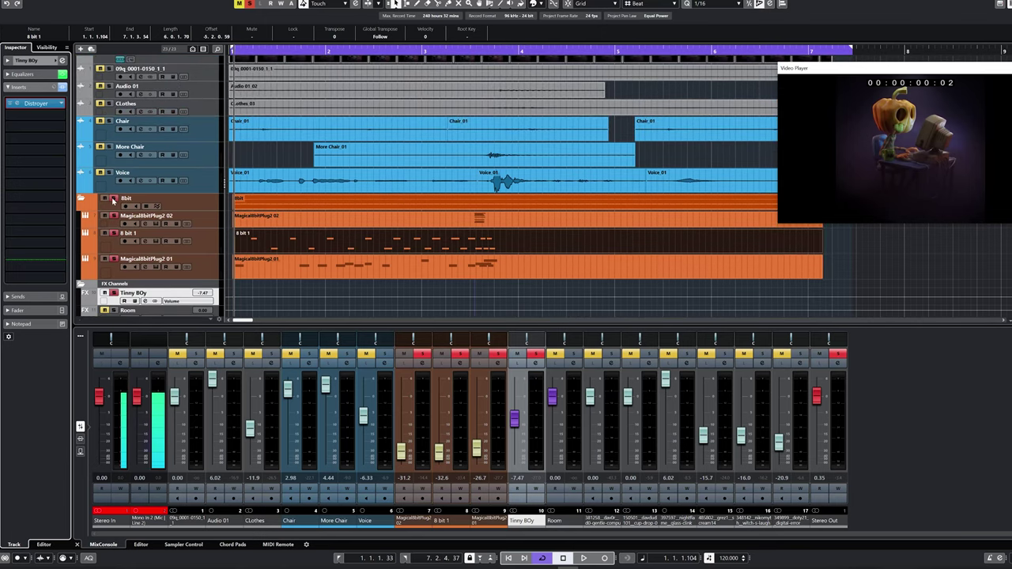
key(space)
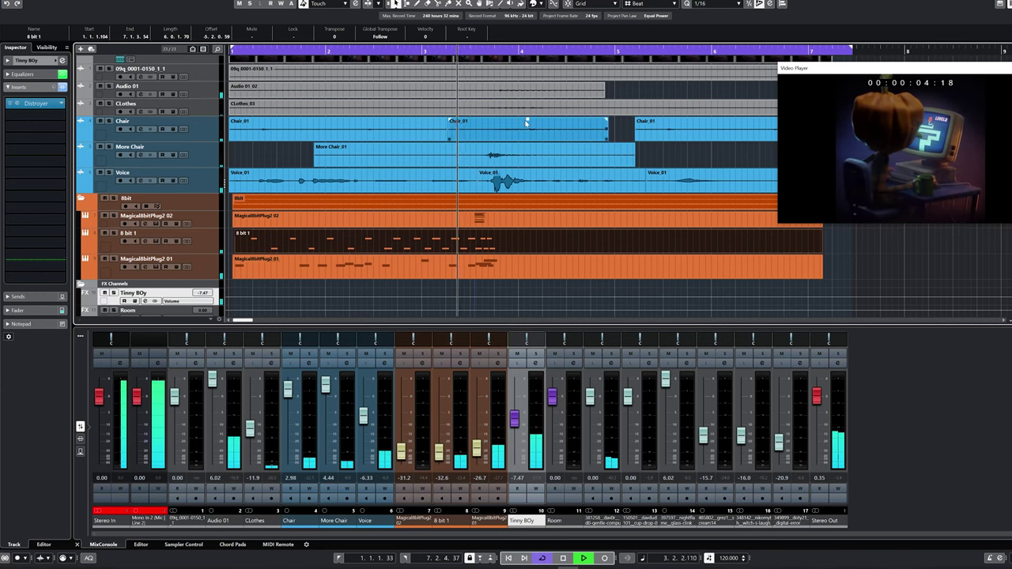
key(space)
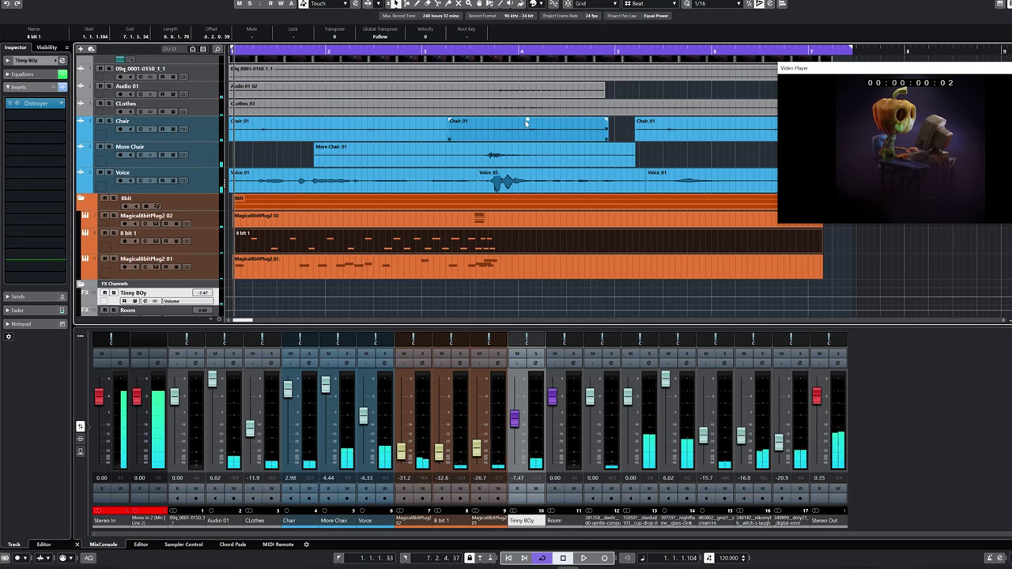
Step: Deselect the Chair clip and place the playback position shortly after bar 3, ahead of the scream14 clip
click(765, 81)
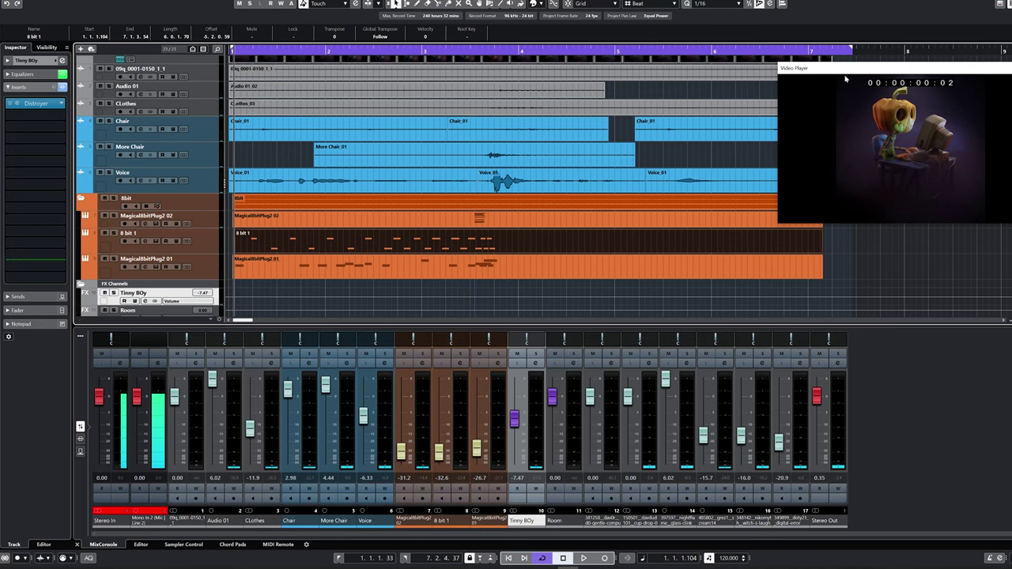
scroll(551, 291, down, 5)
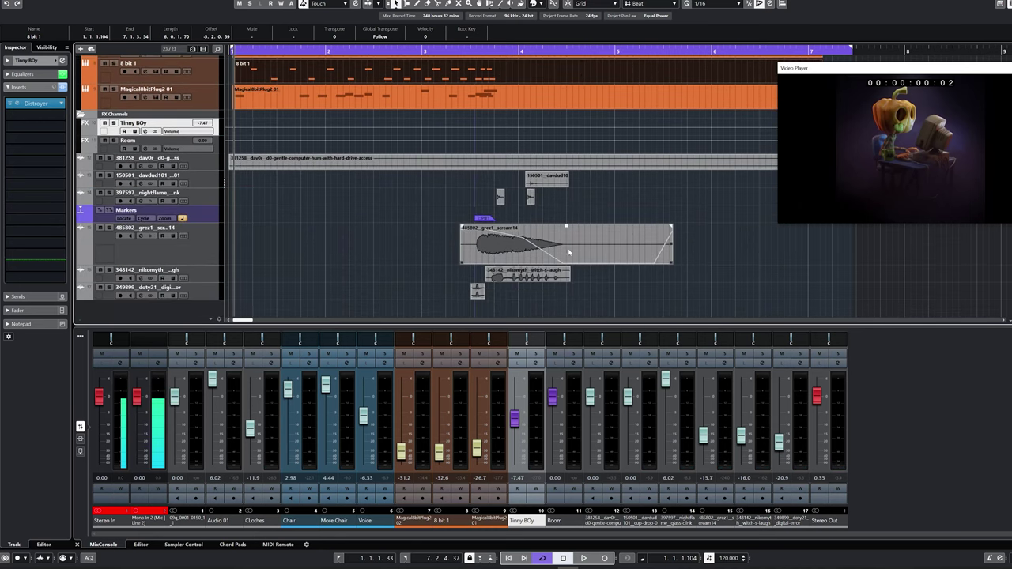
click(439, 51)
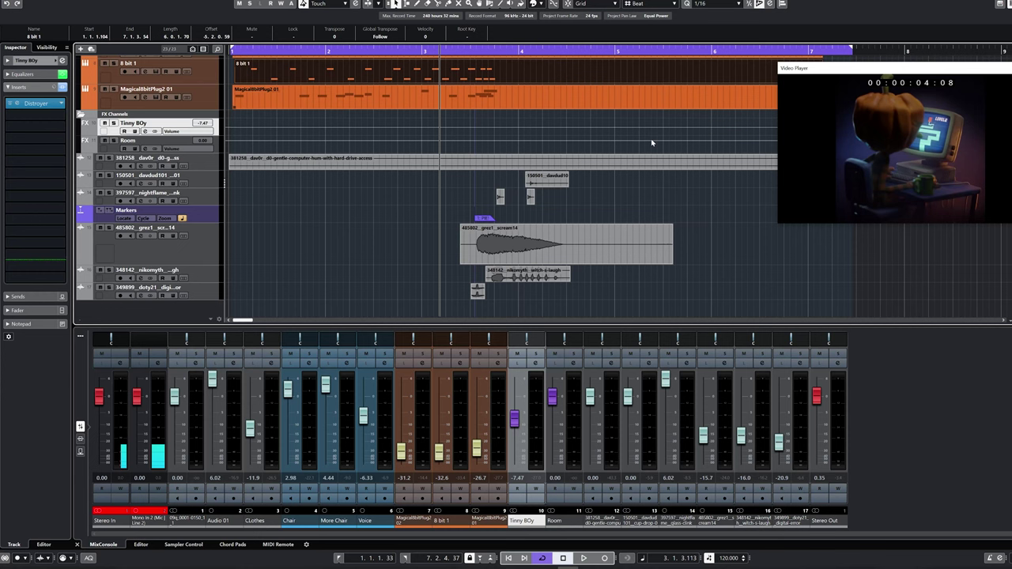
Step: Open the RoomWorks reverb insert of the Room effect channel and move its window clear of the mixer
click(567, 521)
click(30, 104)
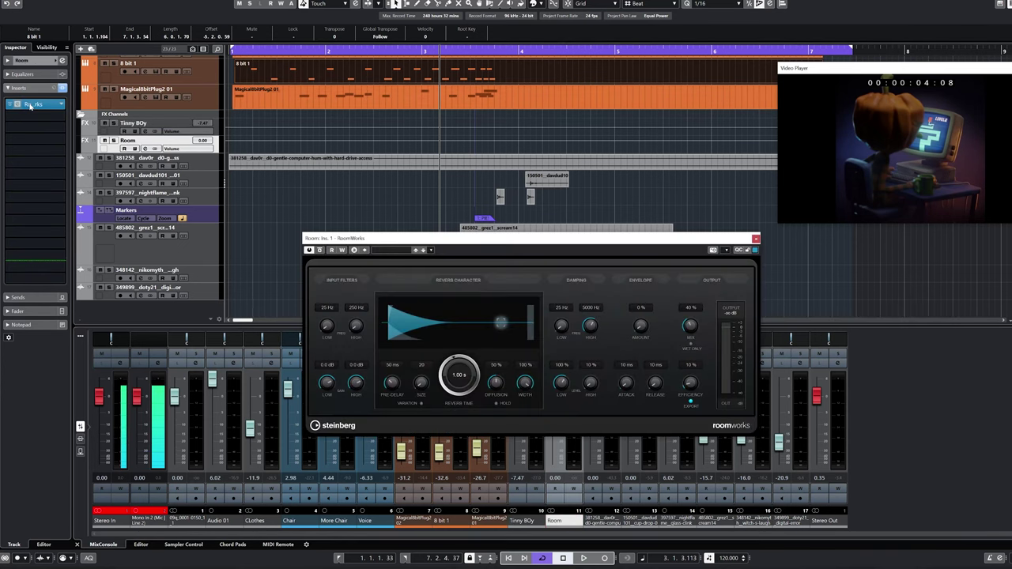
drag(492, 238, 228, 78)
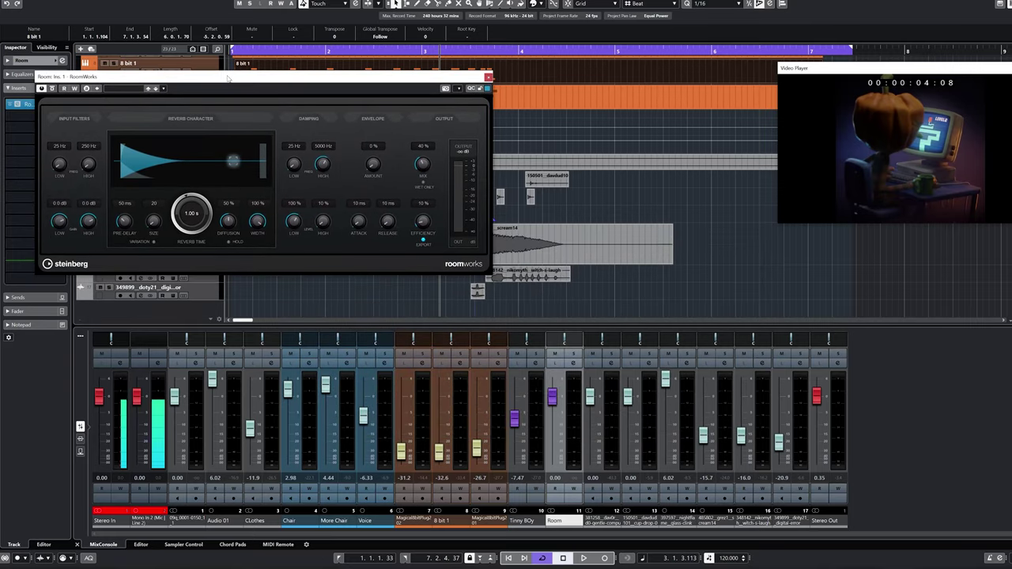